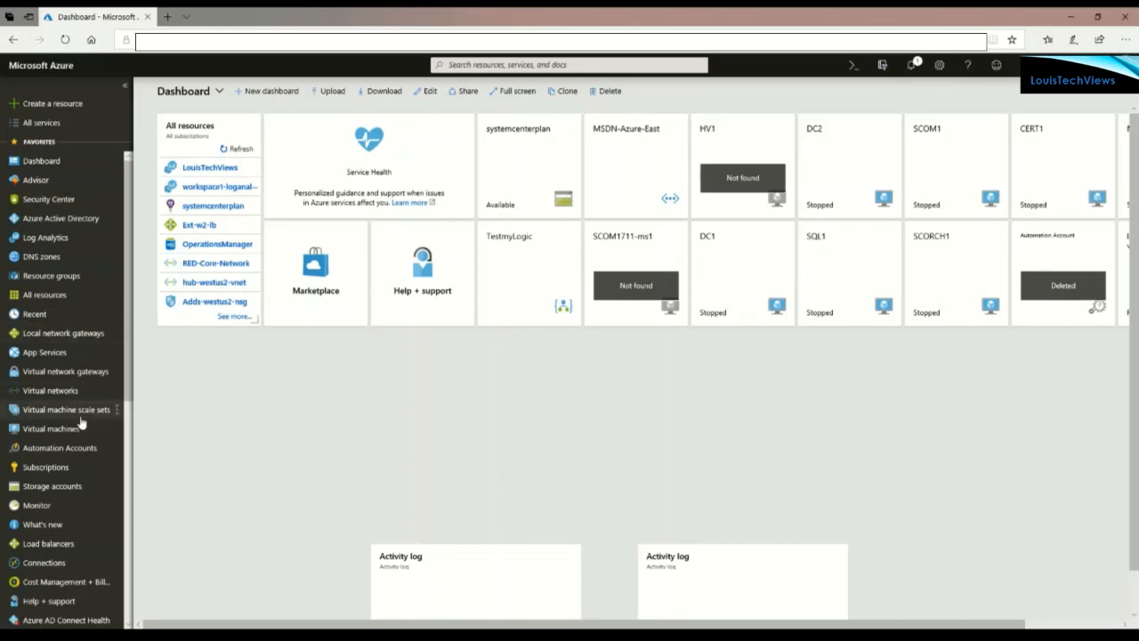
Open the Monitor service from the favorites and place the cursor in its search field
scroll(44, 441, down, 2)
click(43, 436)
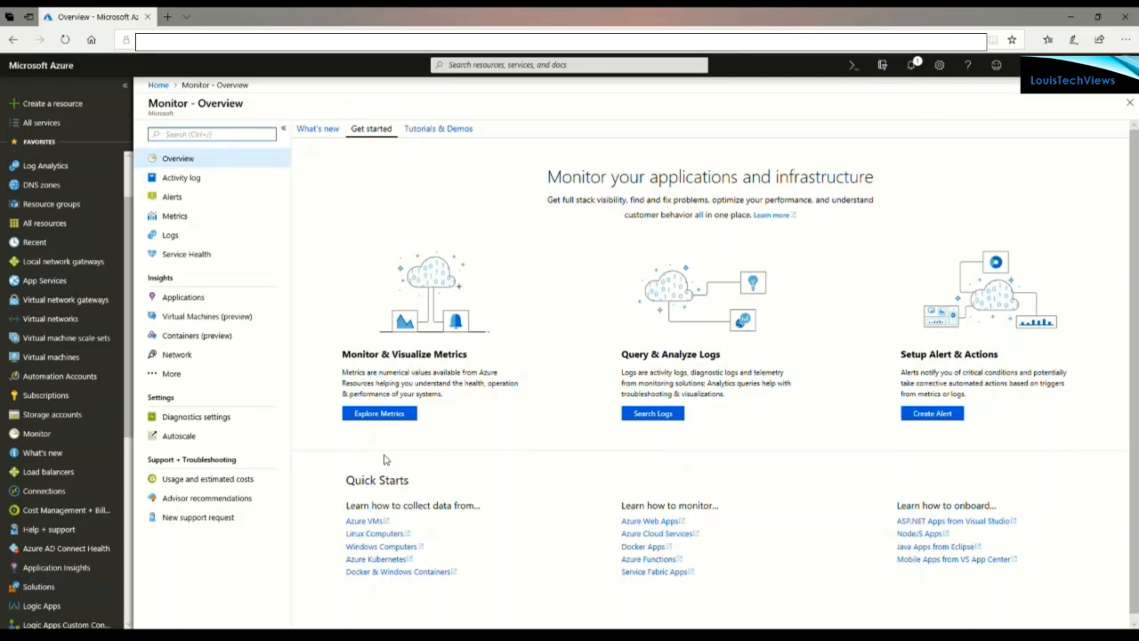
key(ctrl+/)
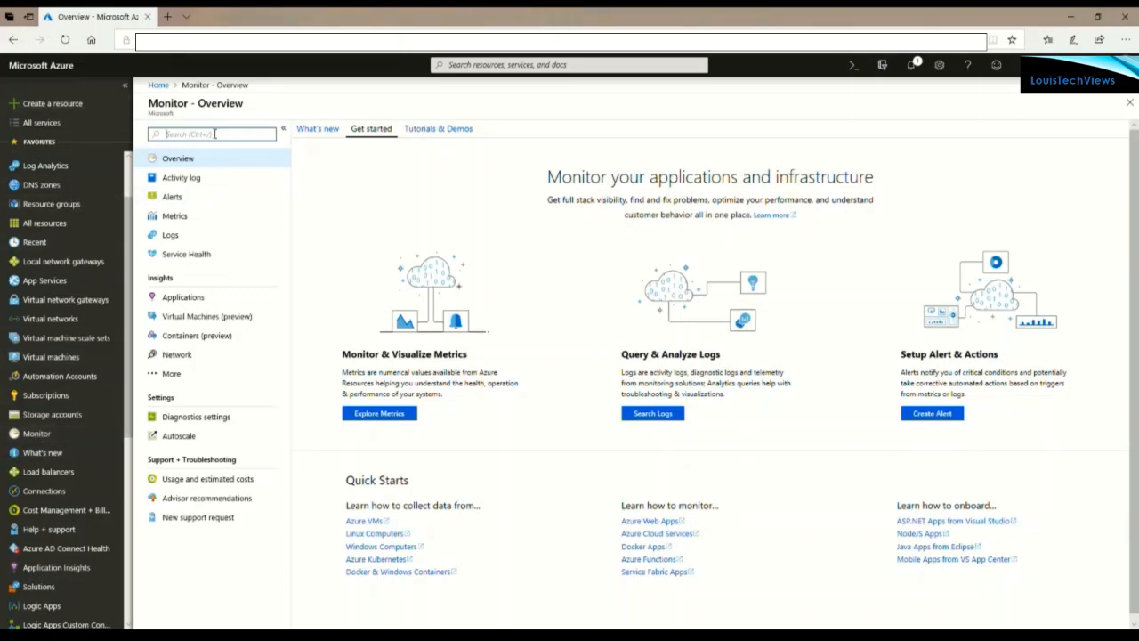
Search the full list of services for "monitor"
click(45, 129)
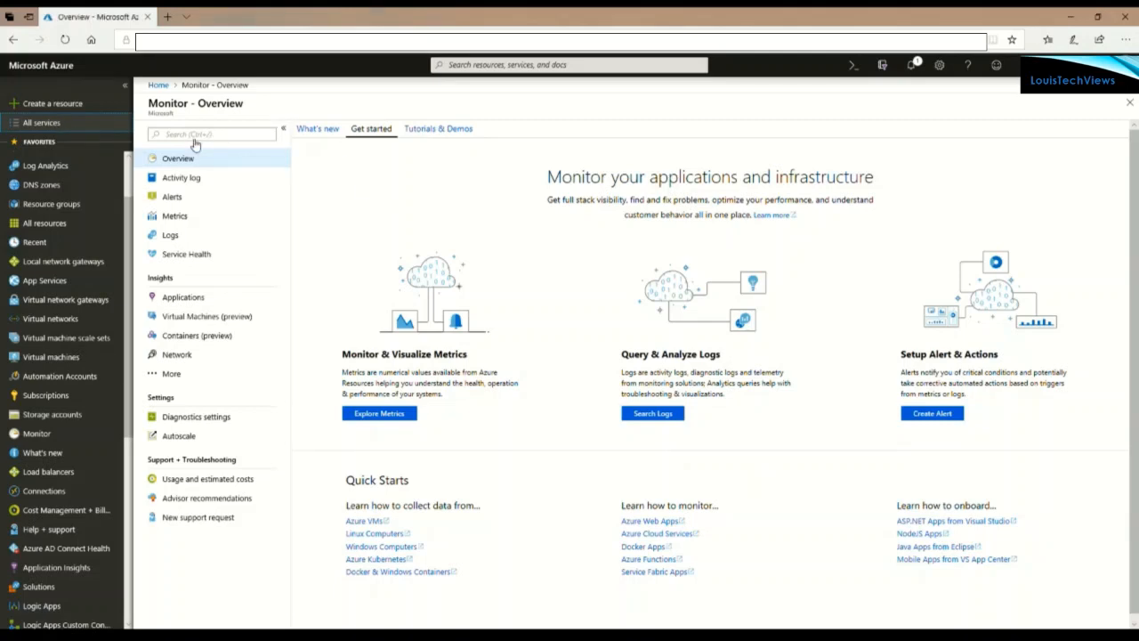
click(44, 126)
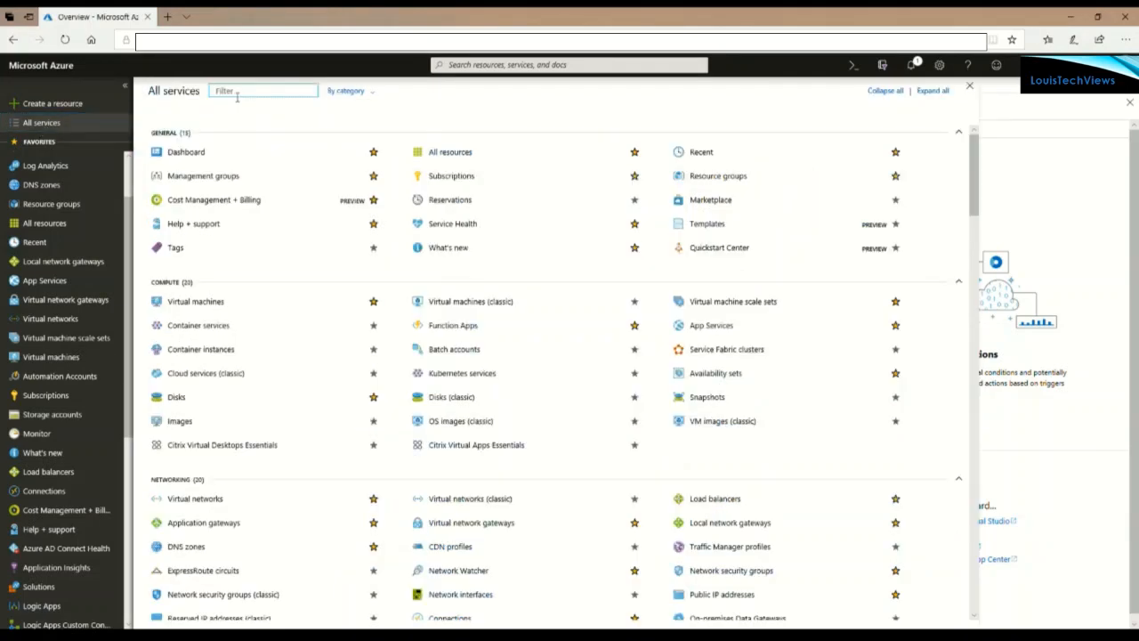
text(monitor)
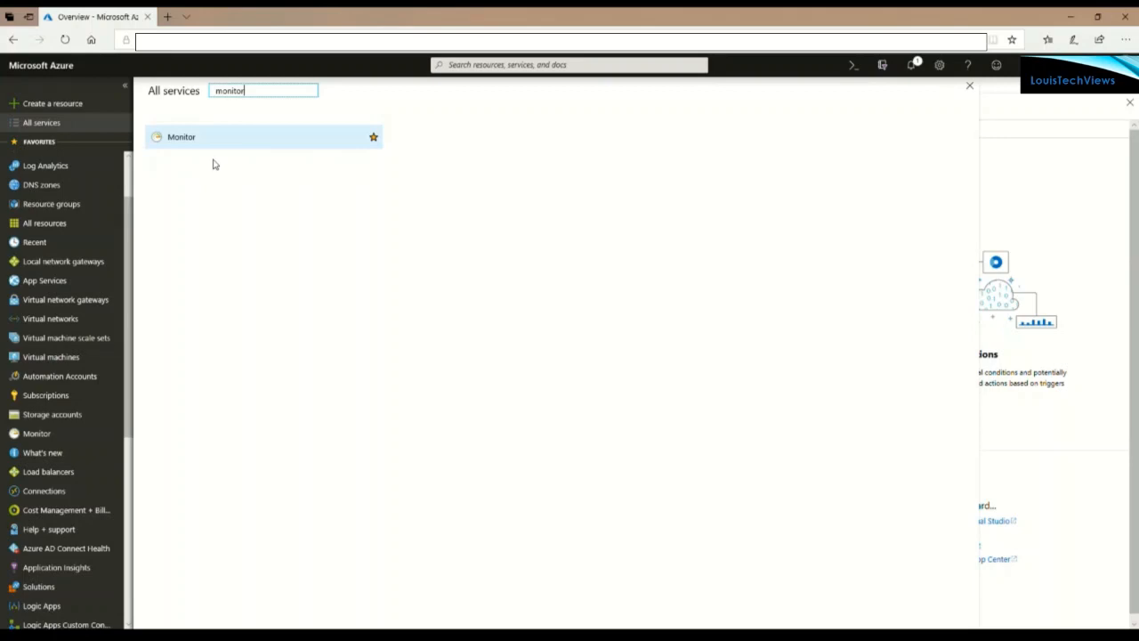
Move the Monitor favorite directly below Log Analytics and open its overview
scroll(53, 395, down, 3)
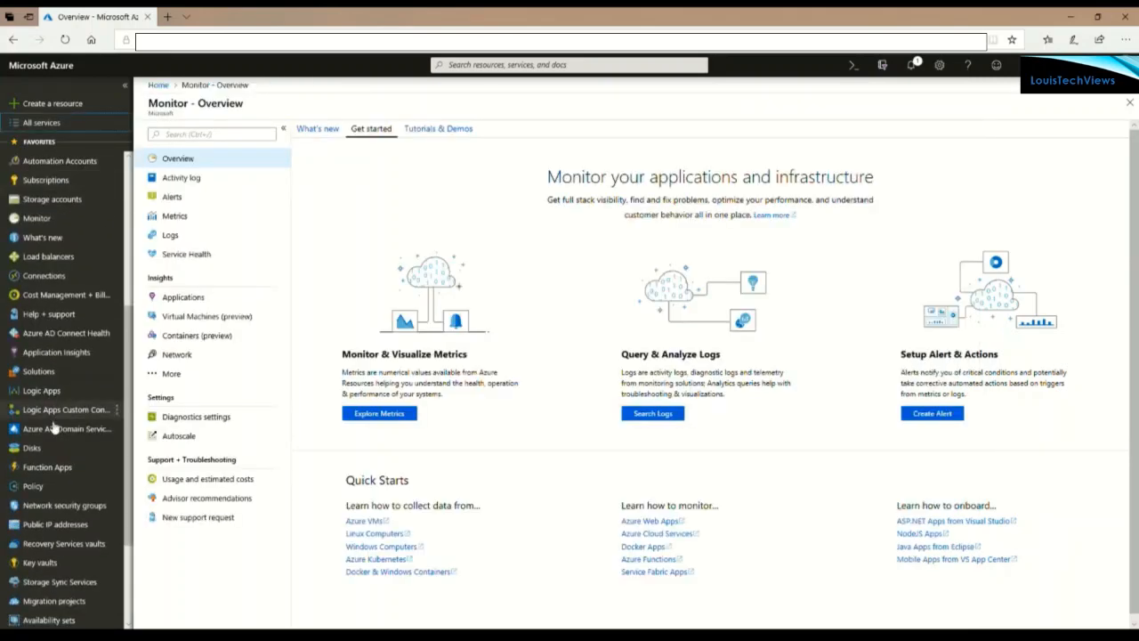
scroll(45, 352, up, 4)
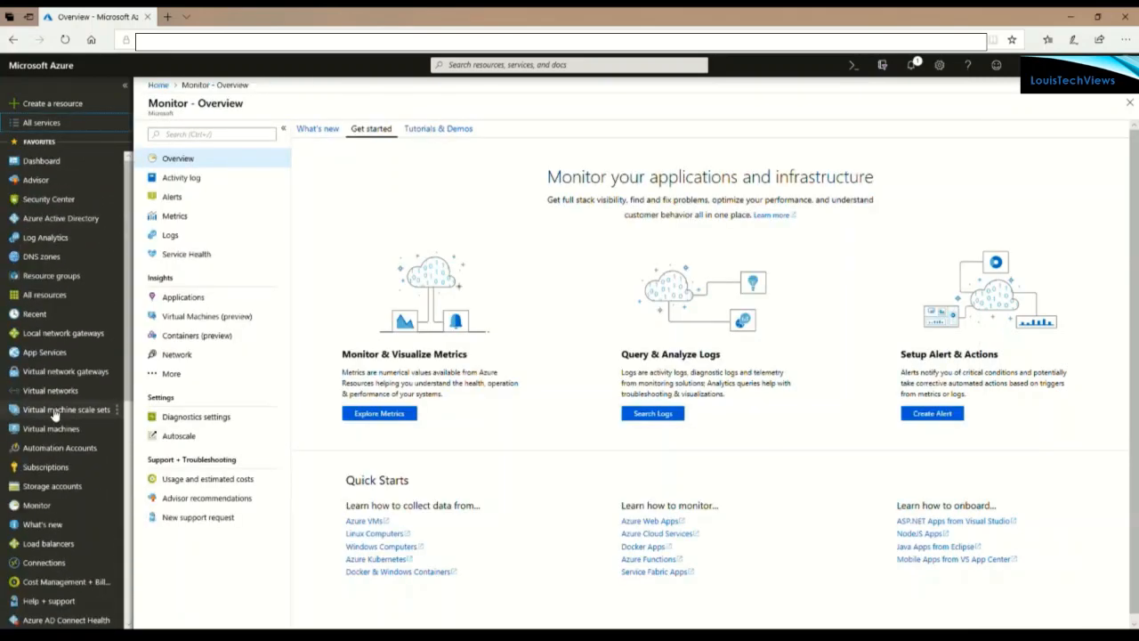
scroll(49, 384, down, 1)
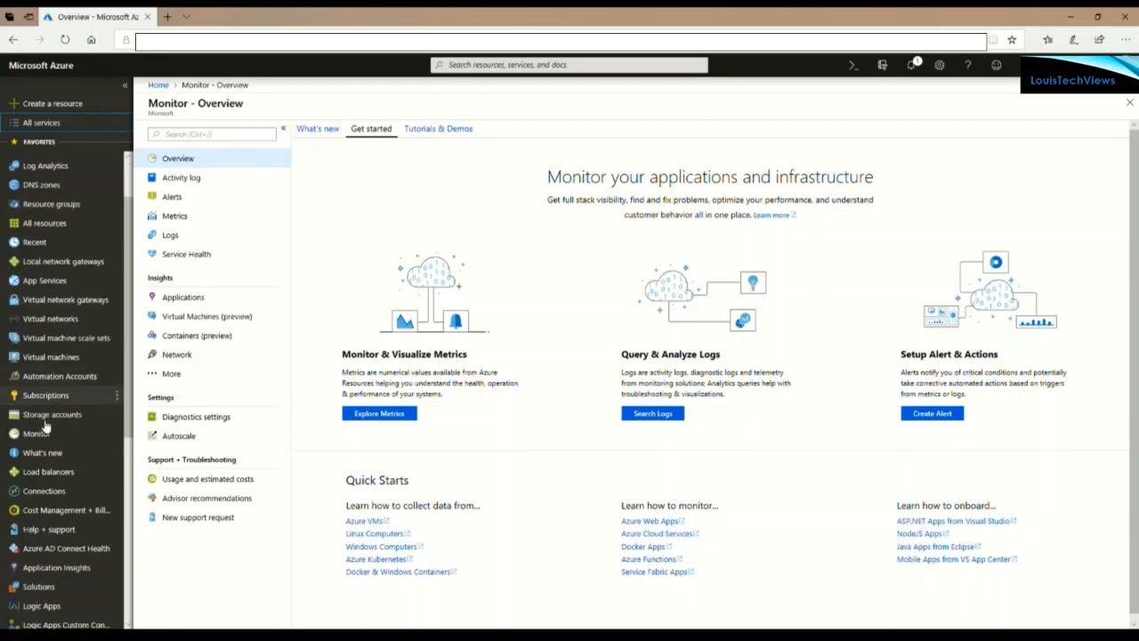
click(39, 436)
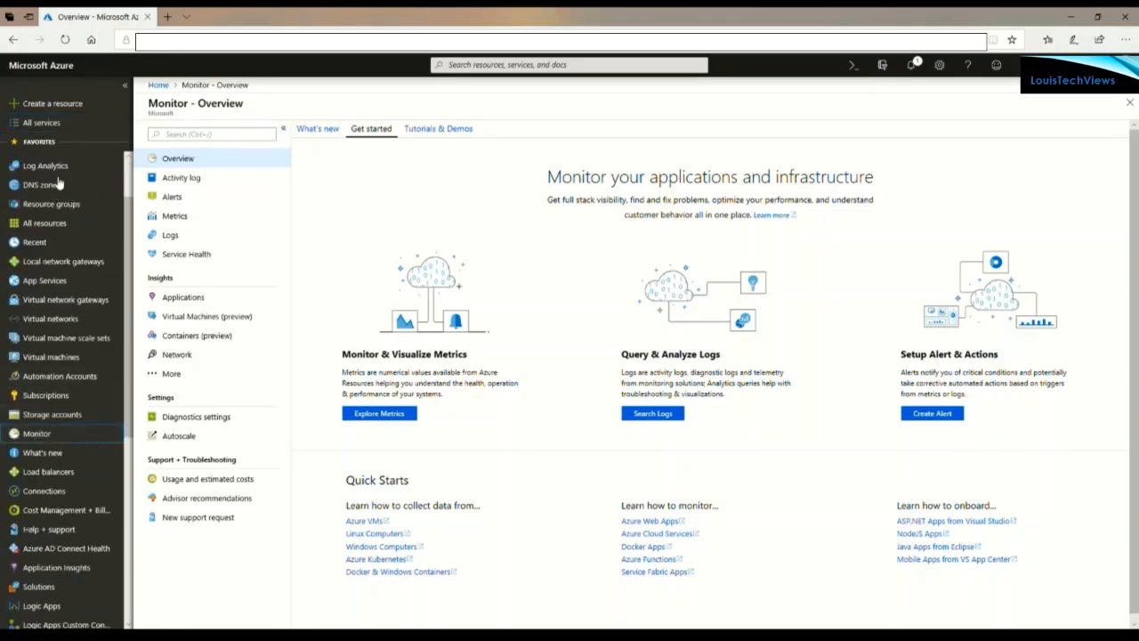
drag(59, 183, 57, 184)
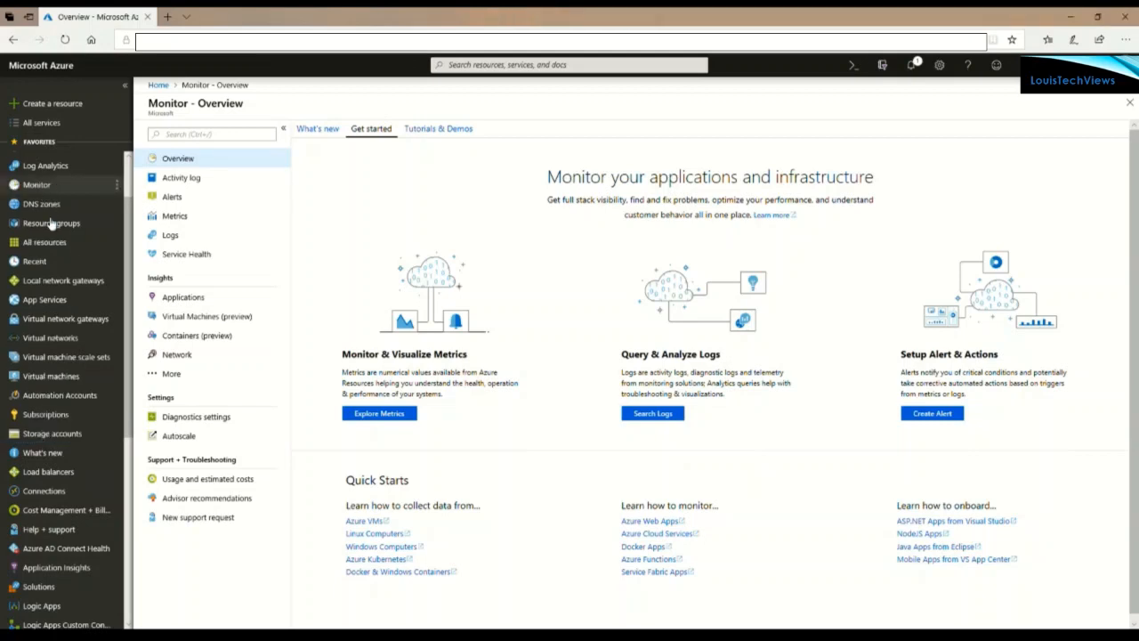
scroll(51, 223, up, 1)
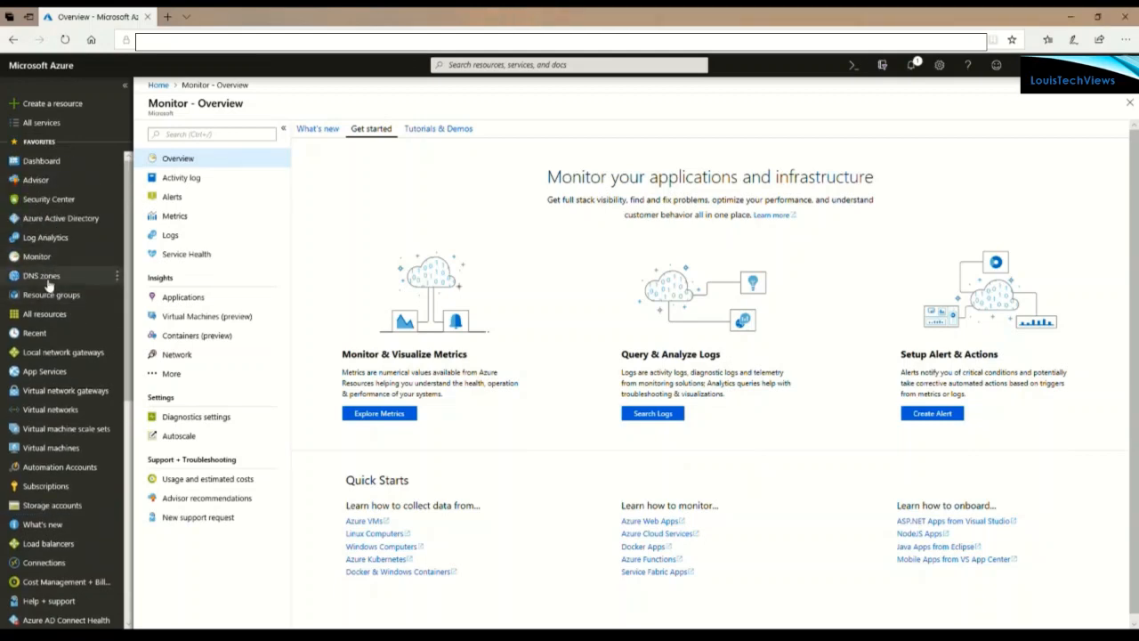
click(40, 258)
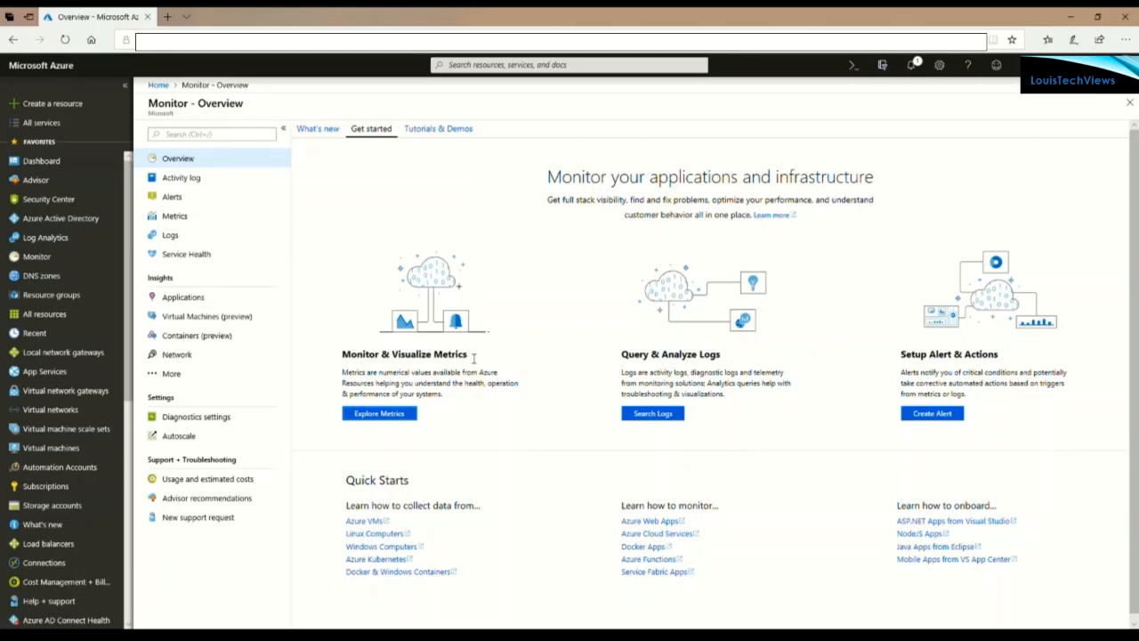
Highlight the overview headings Monitor & Visualize Metrics, Query & Analyze Logs, and Setup Alert & Actions in turn
triple_click(408, 358)
drag(623, 360, 680, 361)
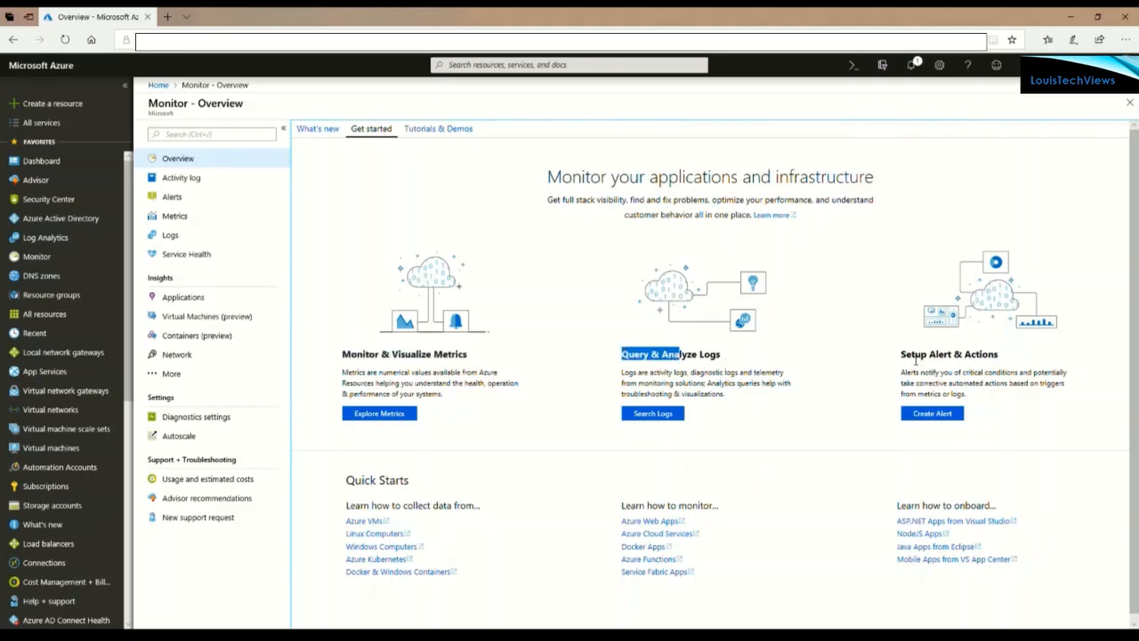
drag(900, 359, 1006, 360)
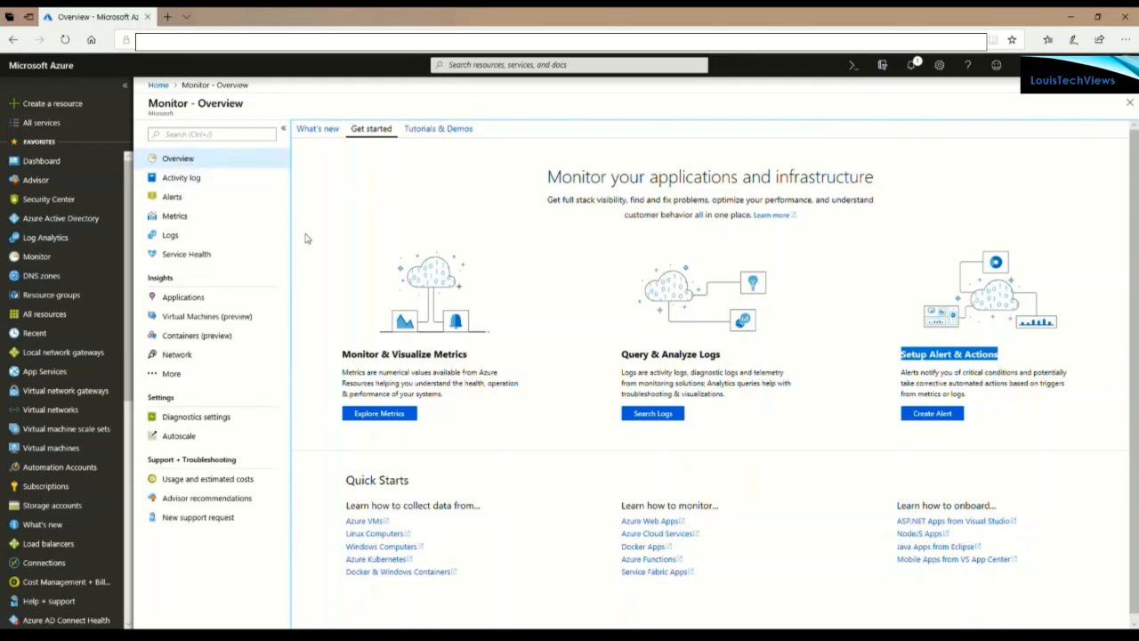
Open Monitor's activity log and view the available timespan options without changing the filter
click(174, 184)
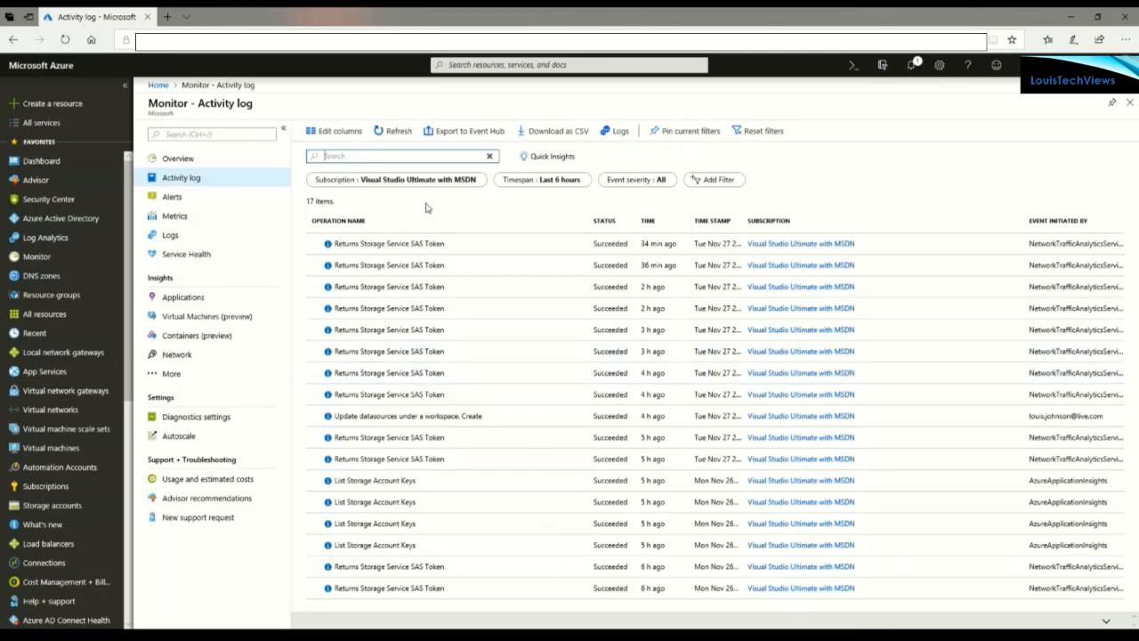
click(544, 181)
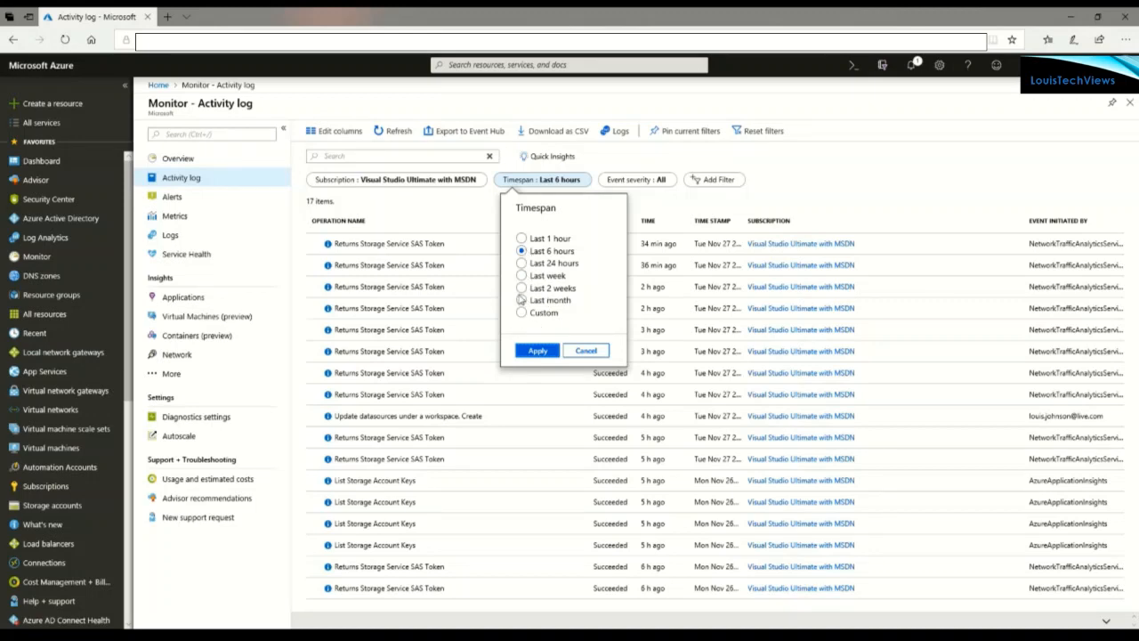
click(581, 352)
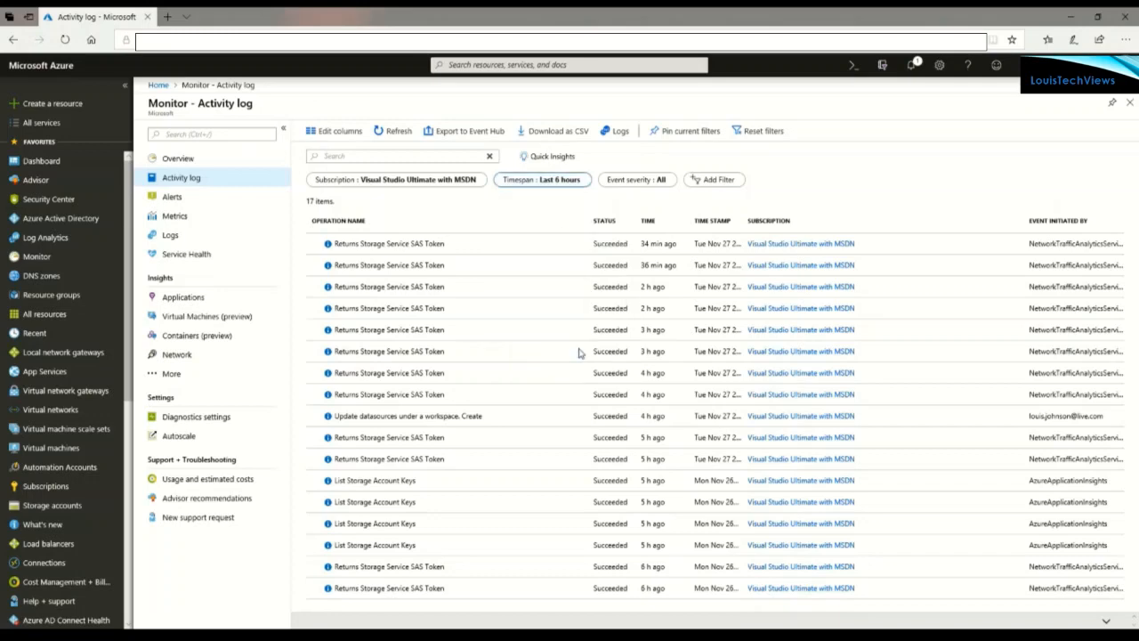
Review the activity log's event severity options and its selectable columns without changing either
click(644, 183)
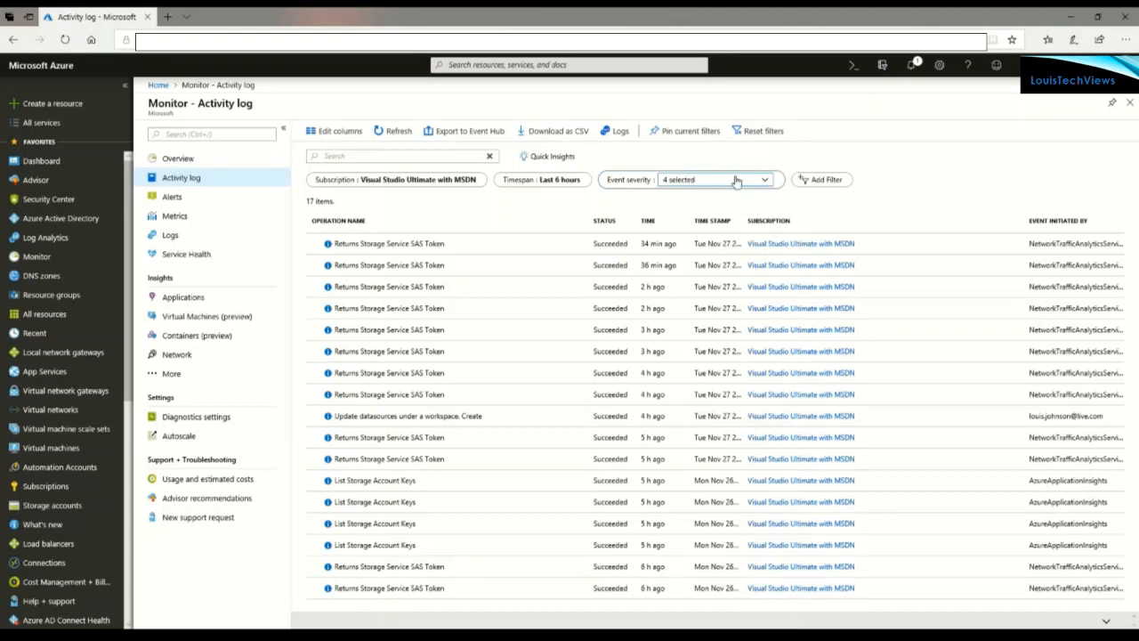
click(767, 181)
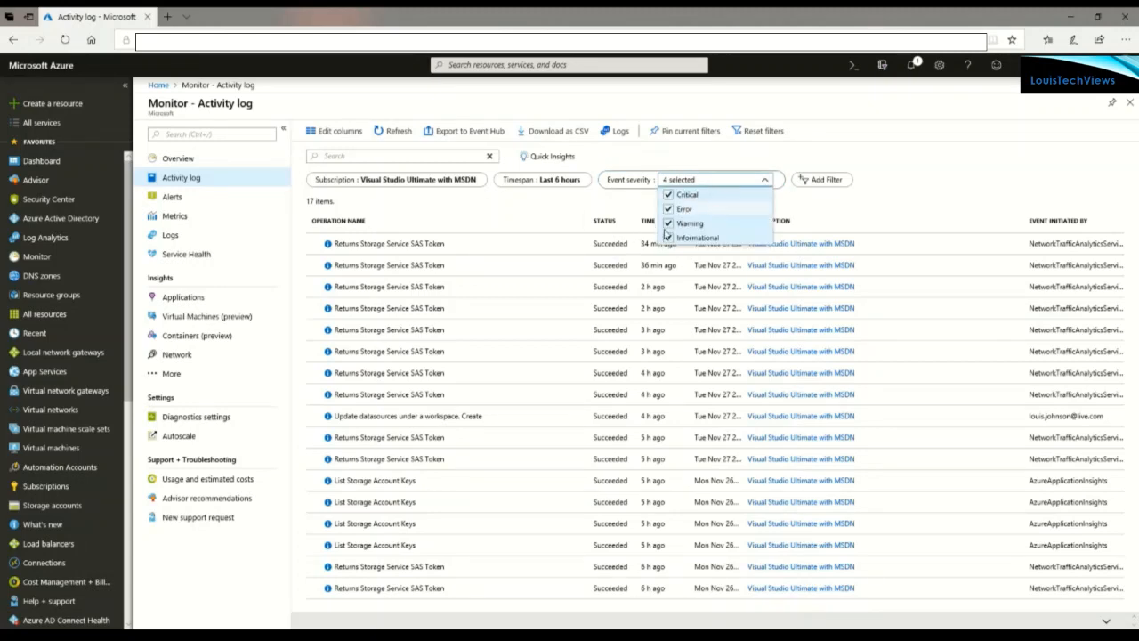
click(767, 182)
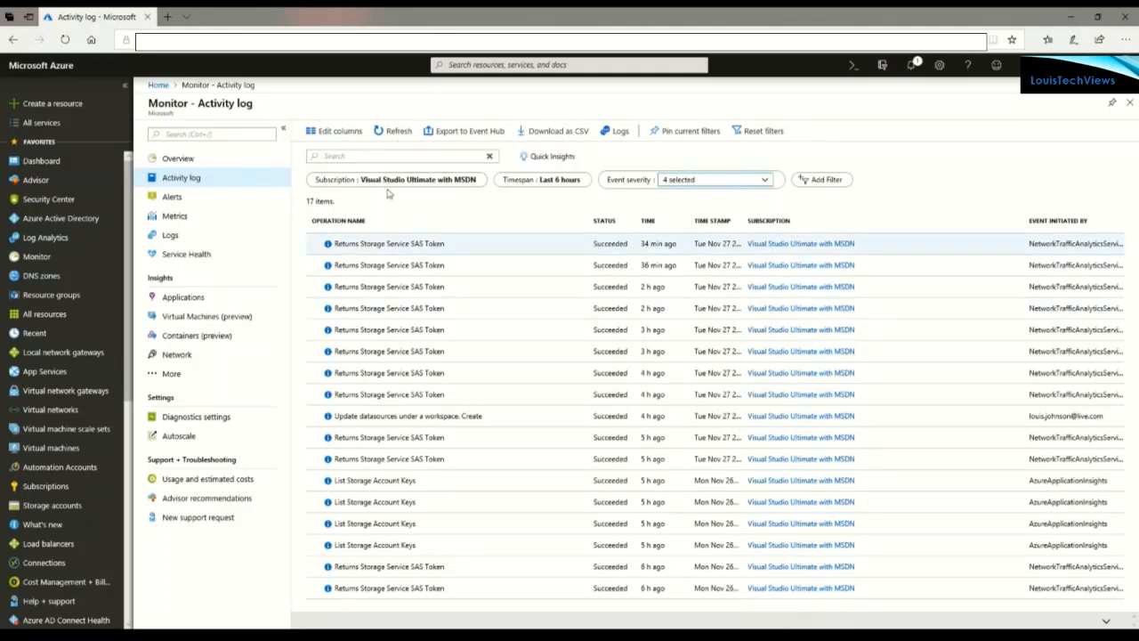
click(342, 138)
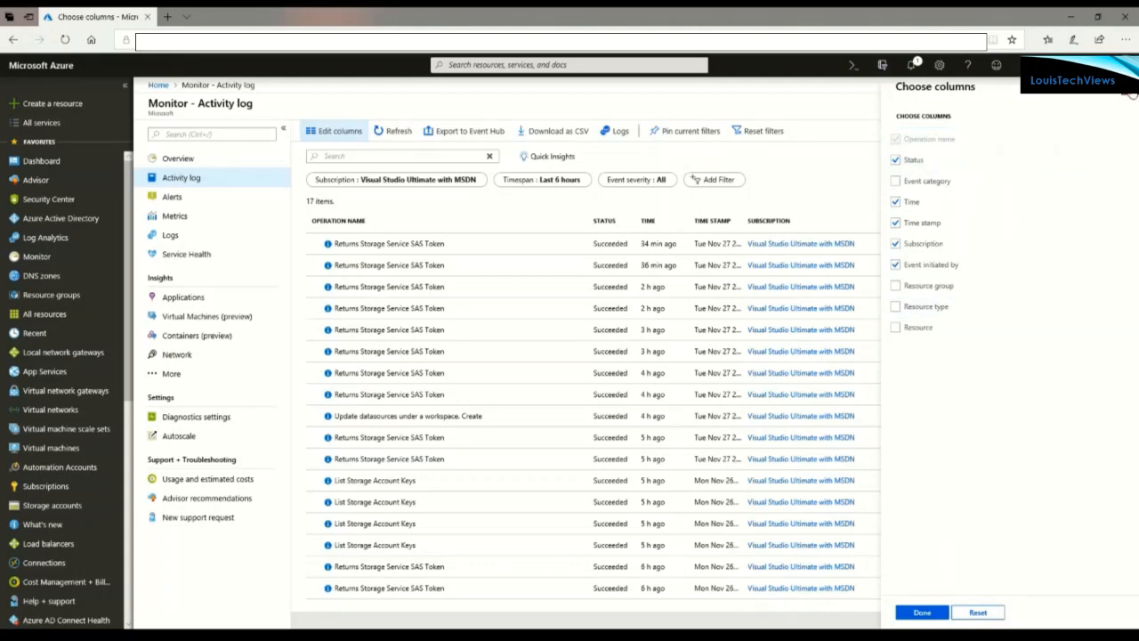
click(1132, 95)
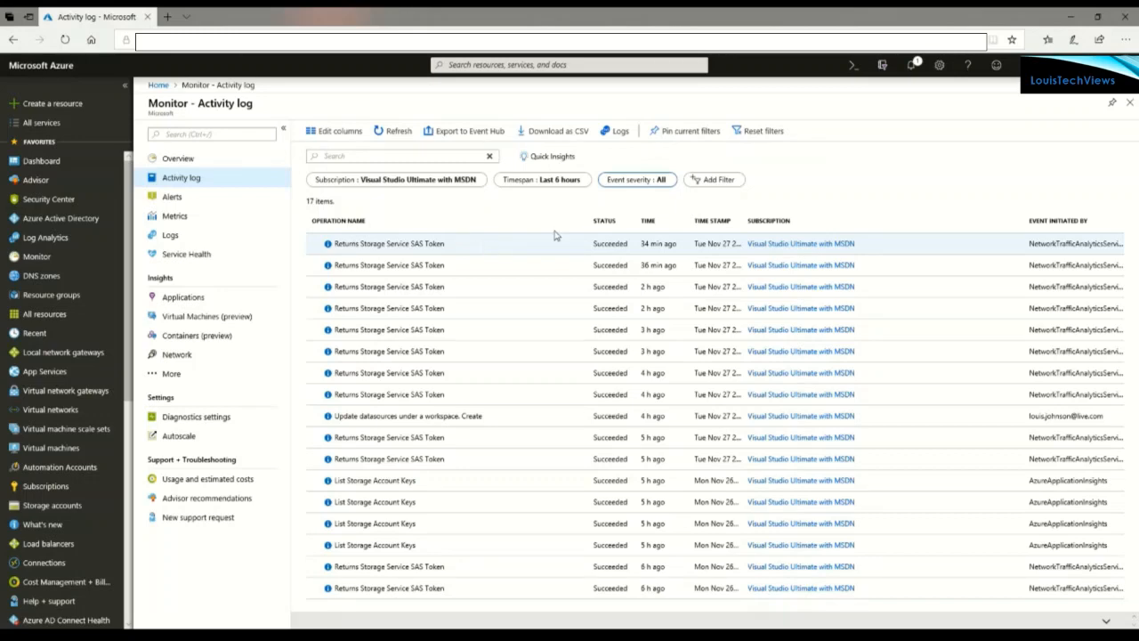
Open Monitor's alerts summary and list all Sev 0 alerts
click(178, 201)
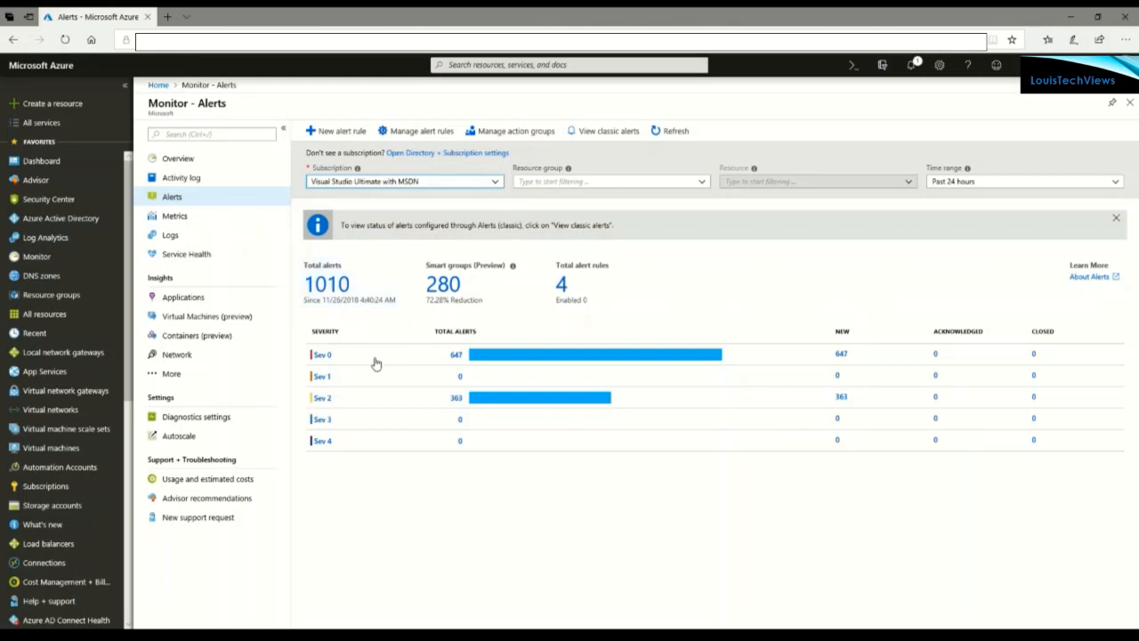
click(320, 355)
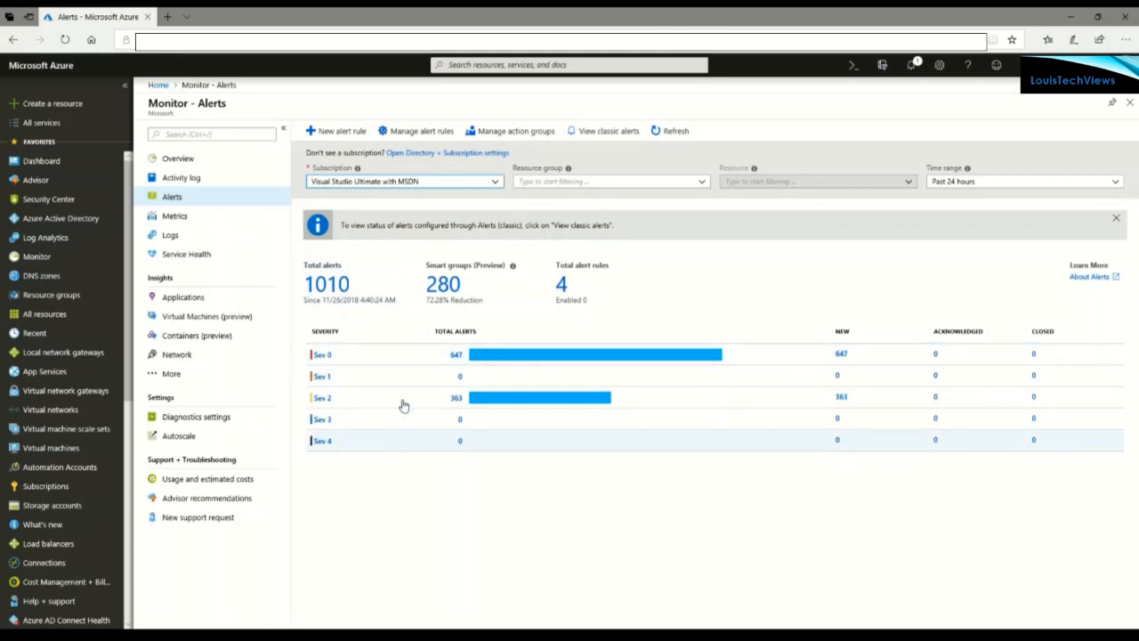
click(323, 356)
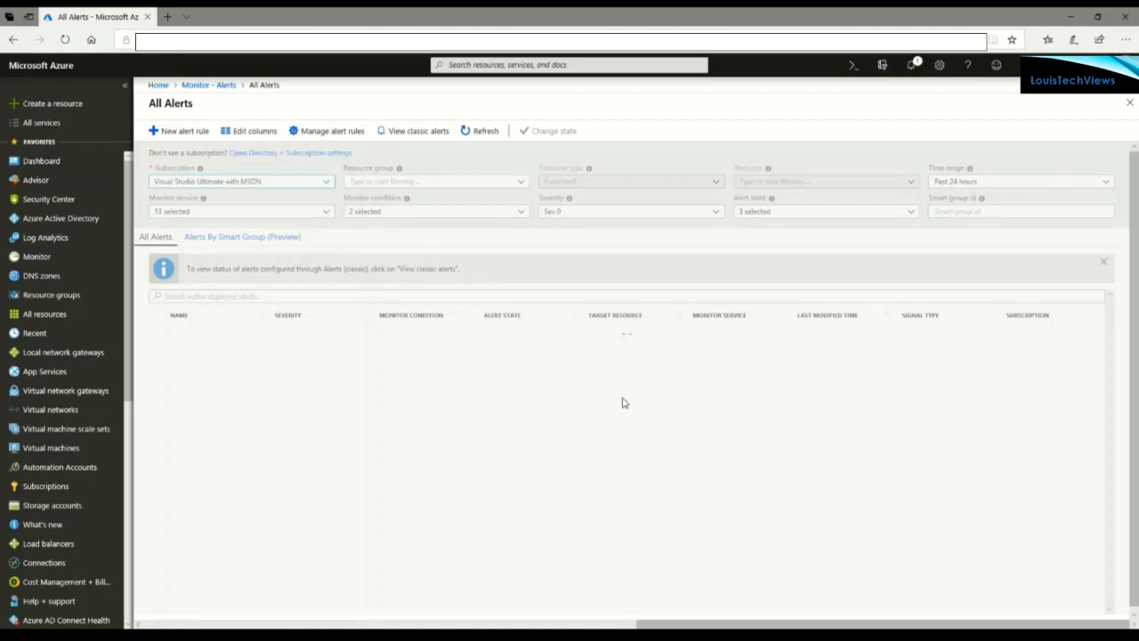
Examine the Sev 0 alerts' names, conditions and states, and view the monitor condition filter options
scroll(567, 427, down, 5)
scroll(552, 419, up, 5)
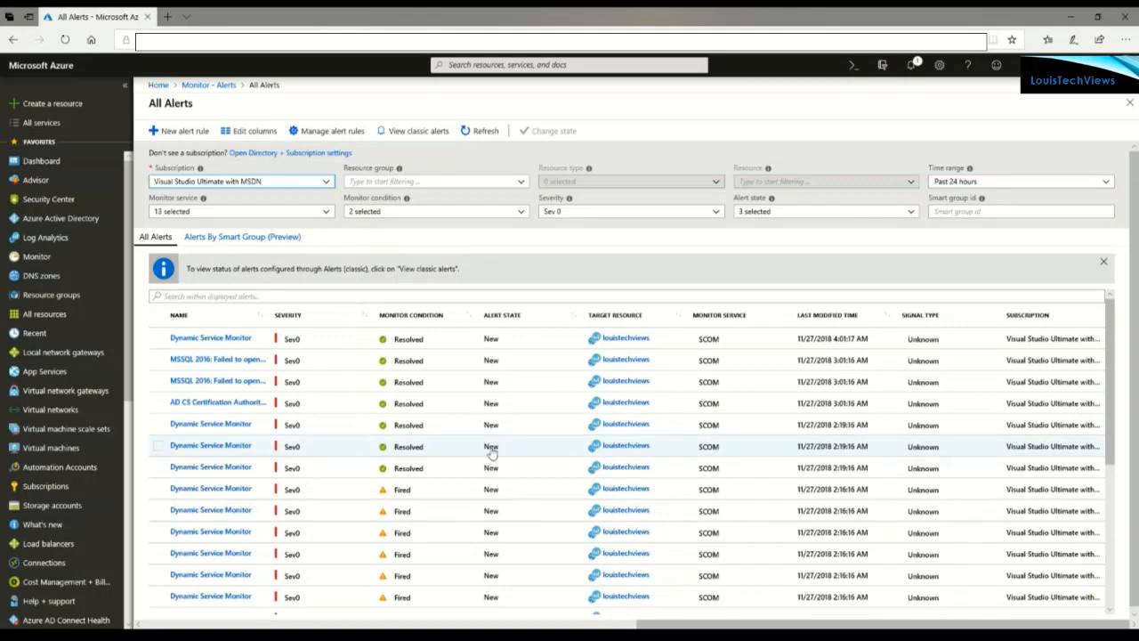
scroll(489, 452, down, 5)
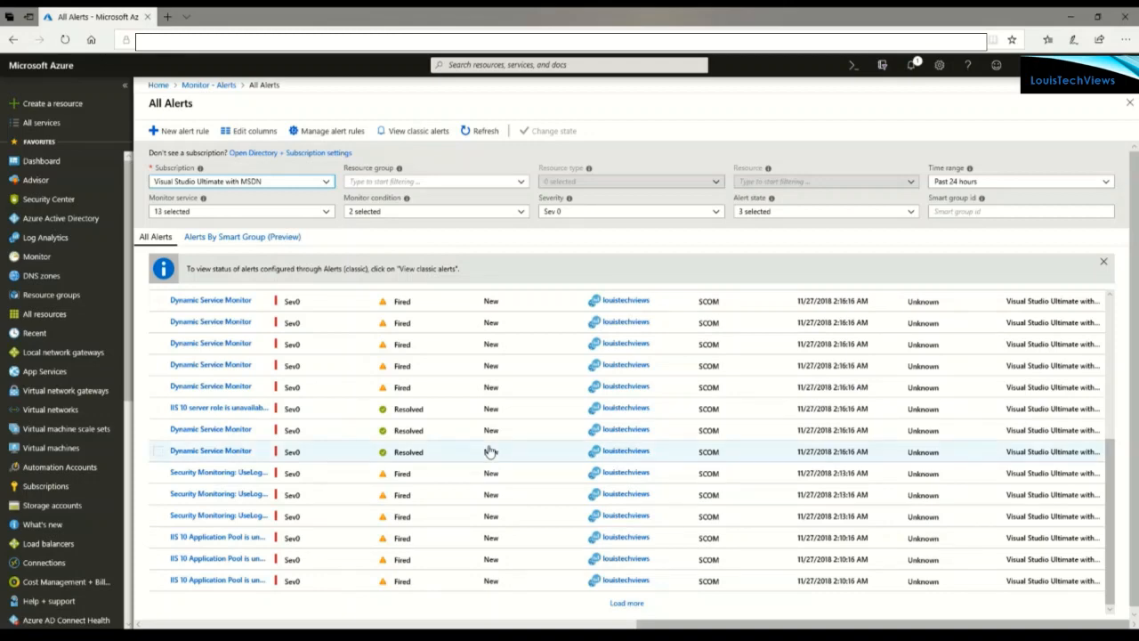
scroll(489, 452, up, 3)
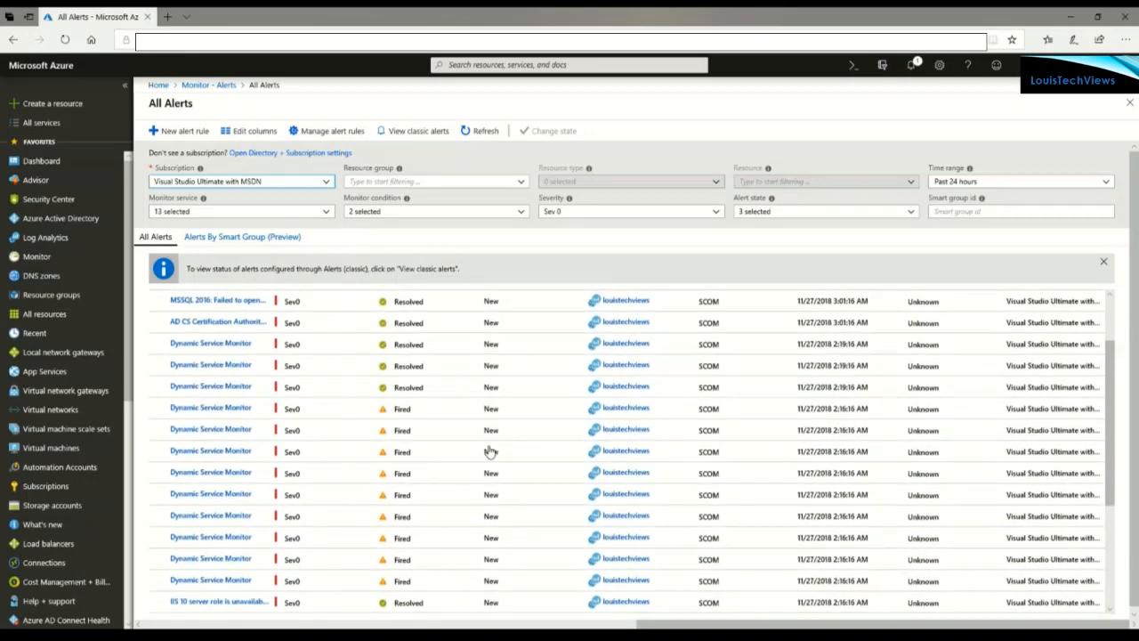
scroll(489, 452, up, 2)
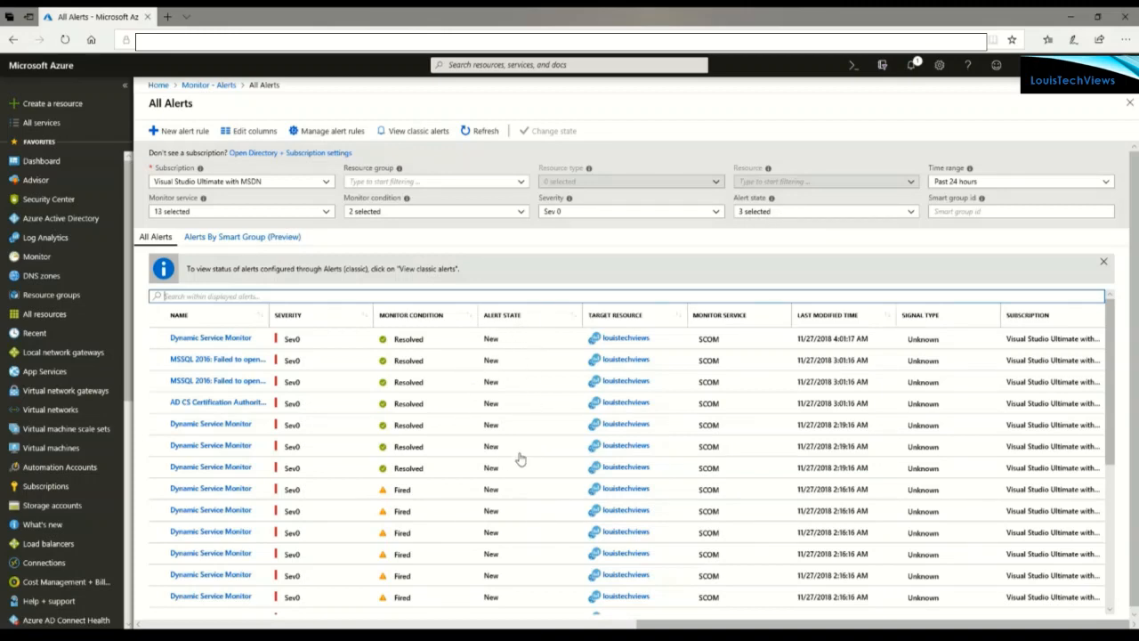
scroll(520, 458, down, 2)
scroll(521, 458, up, 2)
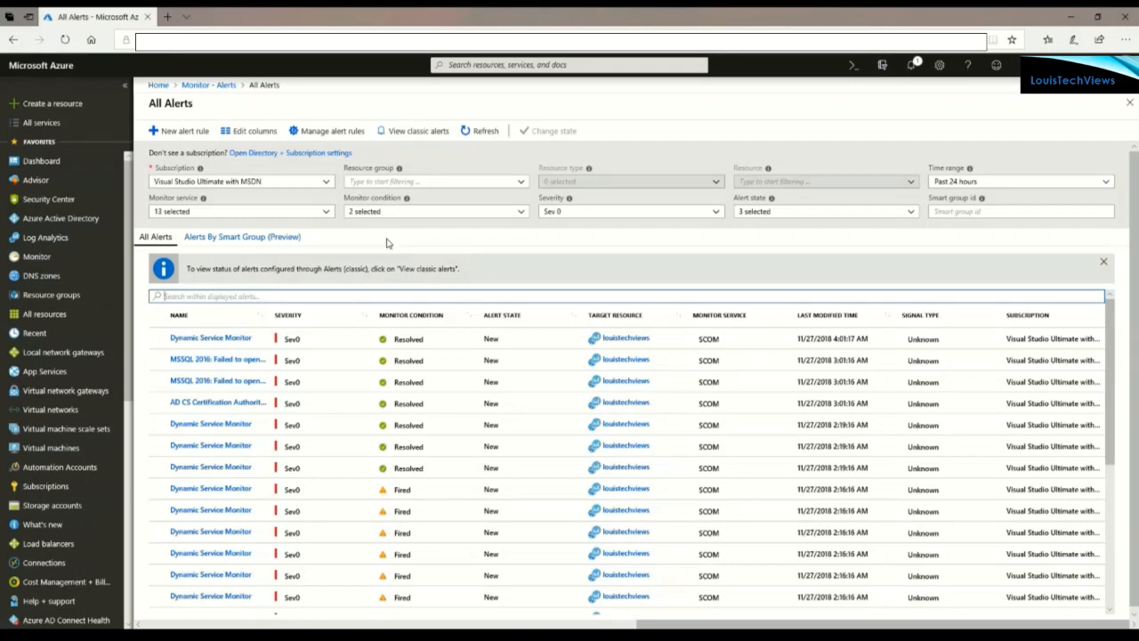
click(523, 215)
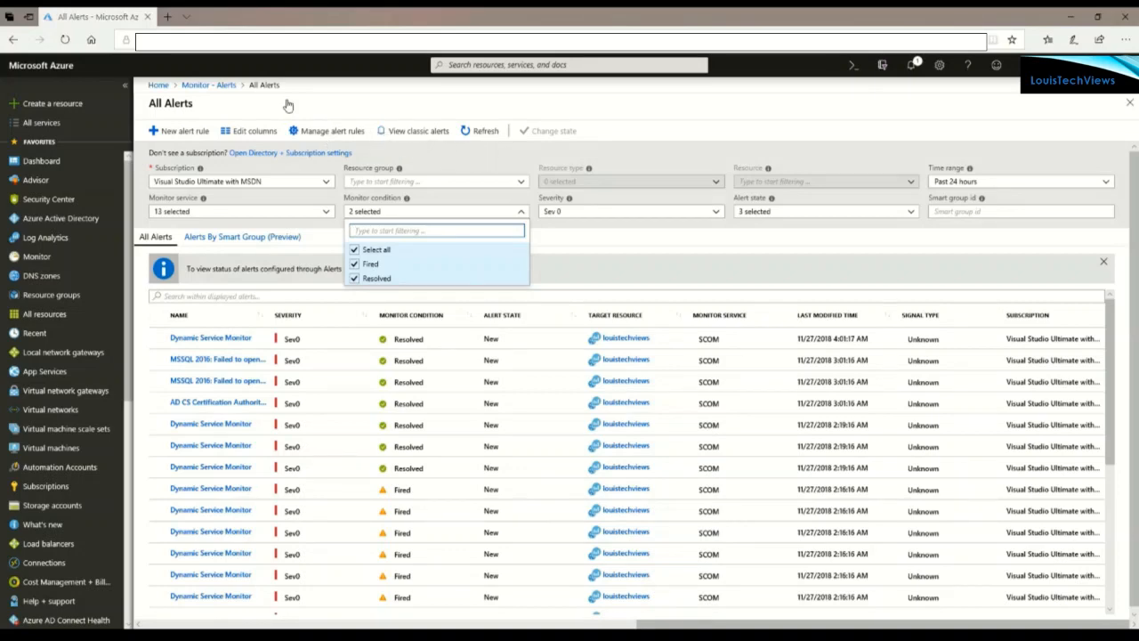
Start a new alert rule and target the DC1 virtual machine in RED-DomainControllers, filtering resources by the Virtual machines type
click(183, 133)
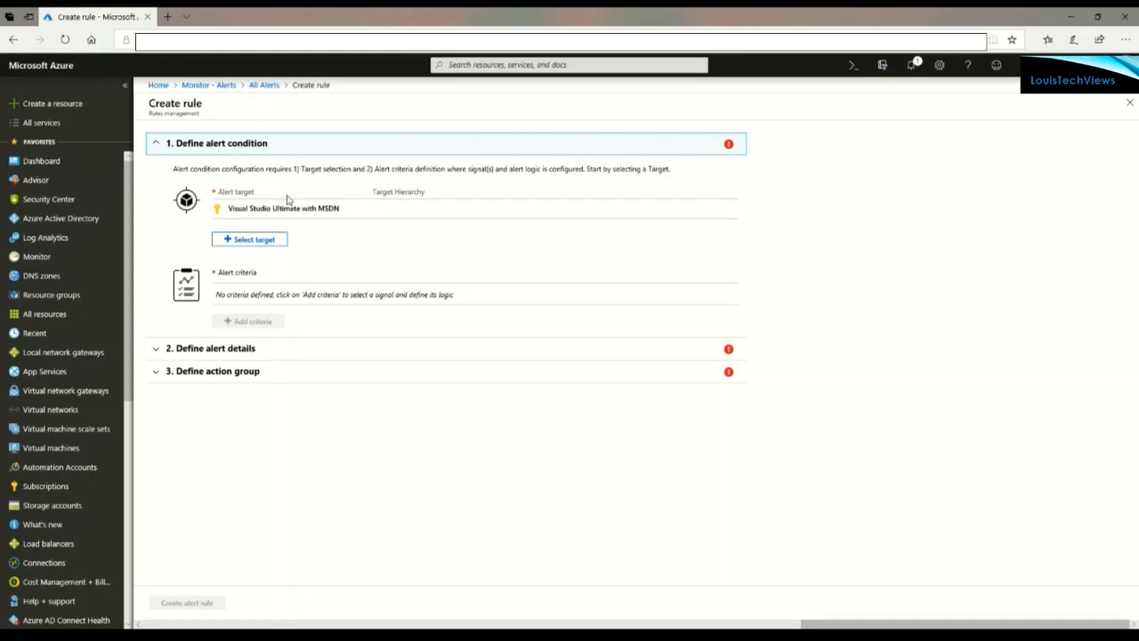
click(246, 248)
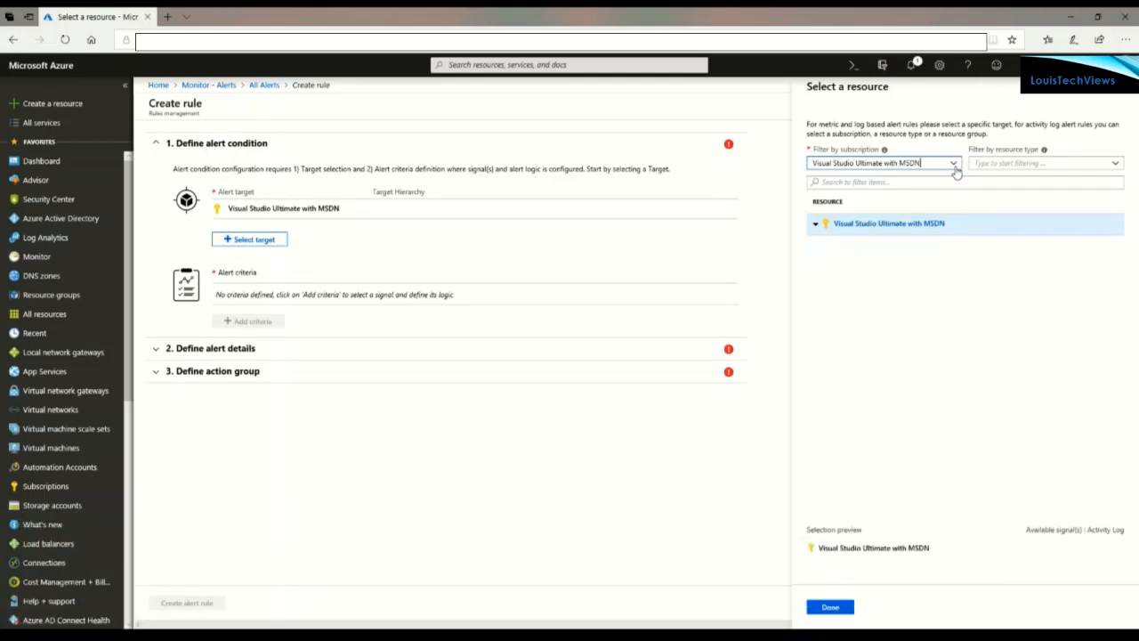
click(1118, 164)
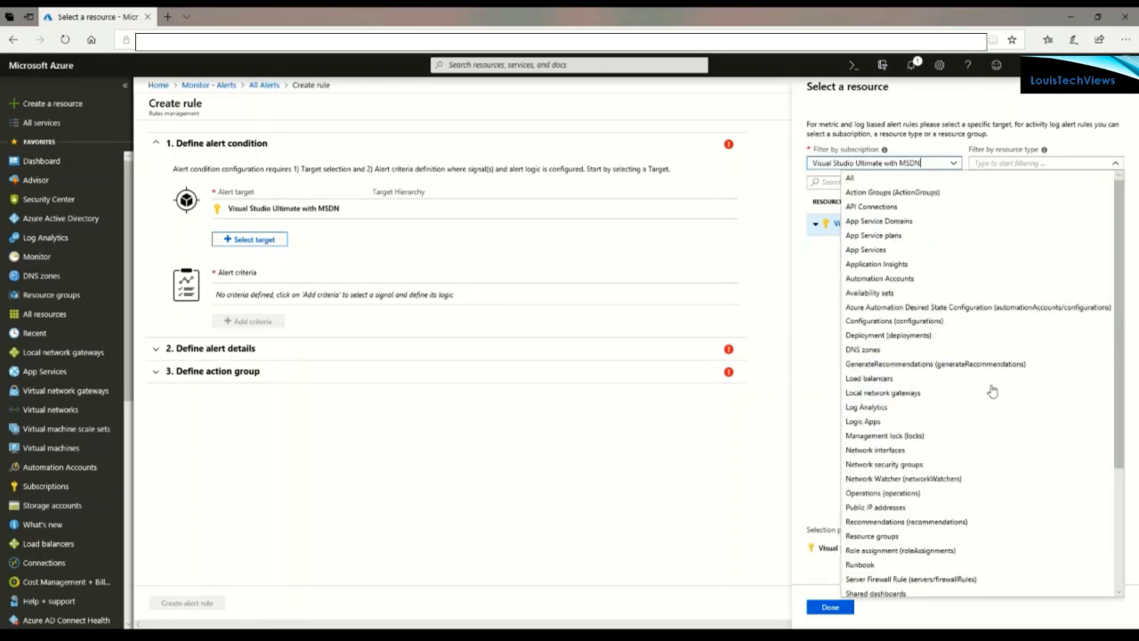
scroll(992, 392, down, 3)
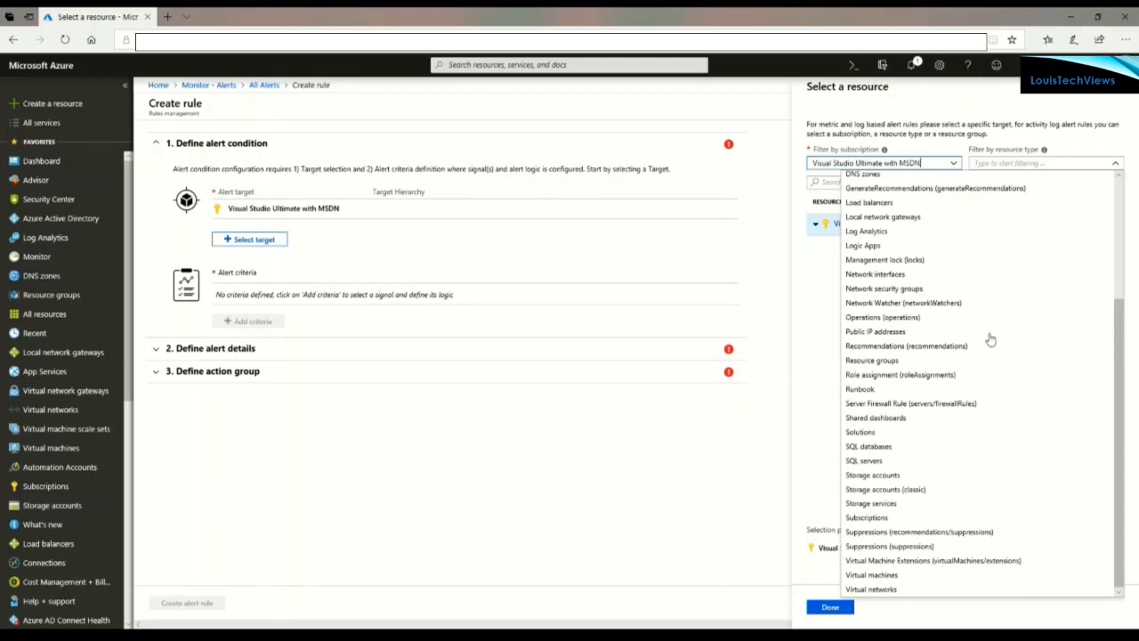
scroll(903, 322, up, 3)
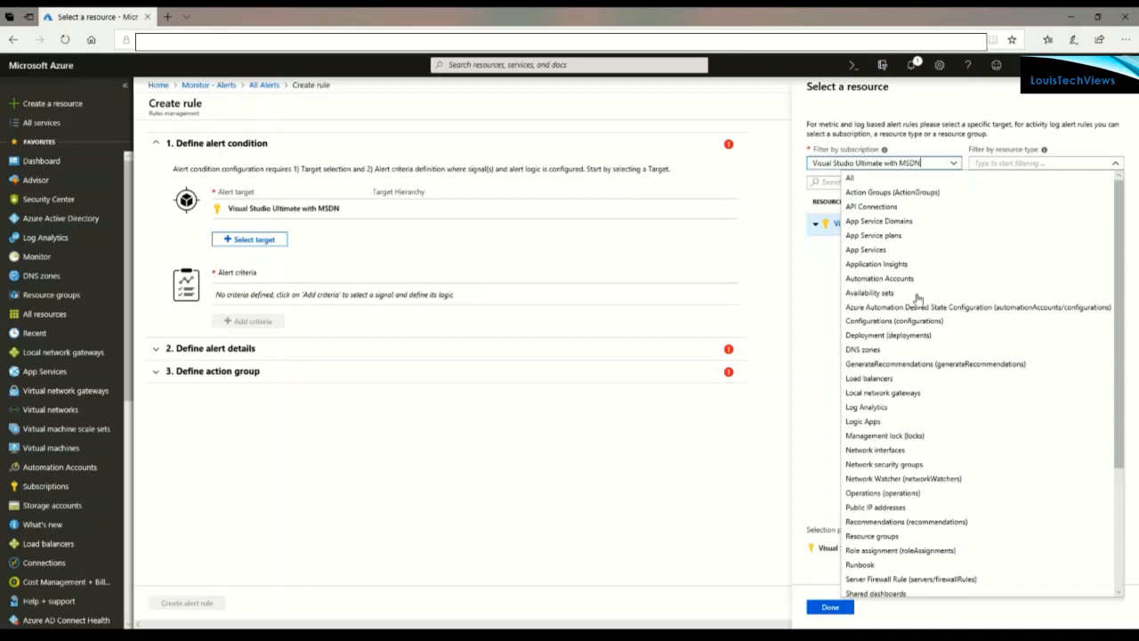
scroll(891, 391, down, 2)
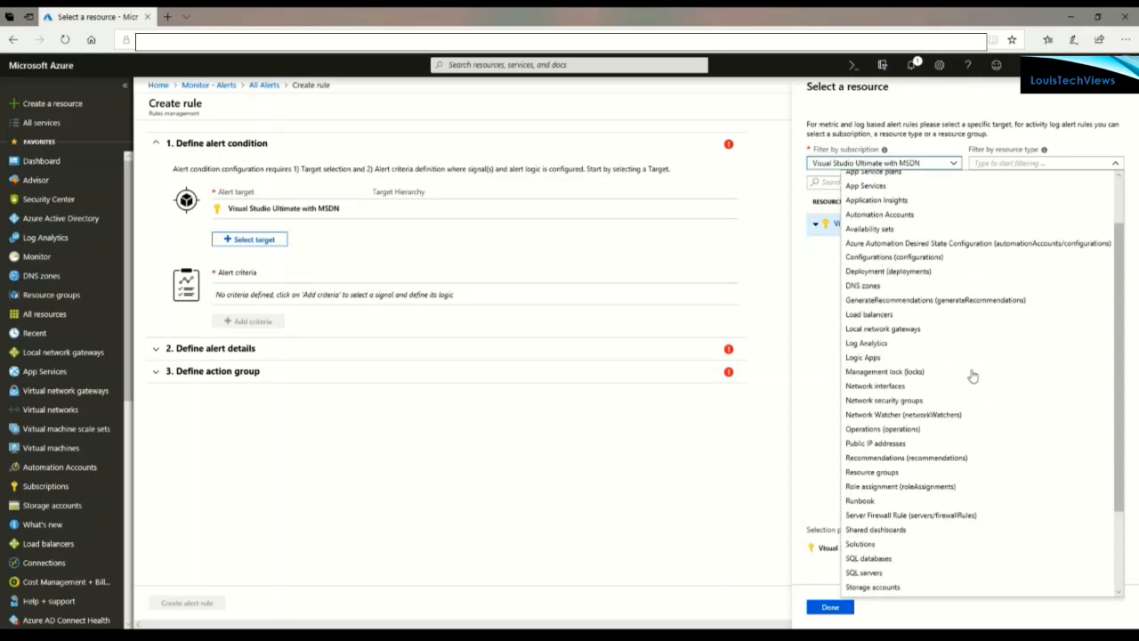
scroll(979, 410, down, 3)
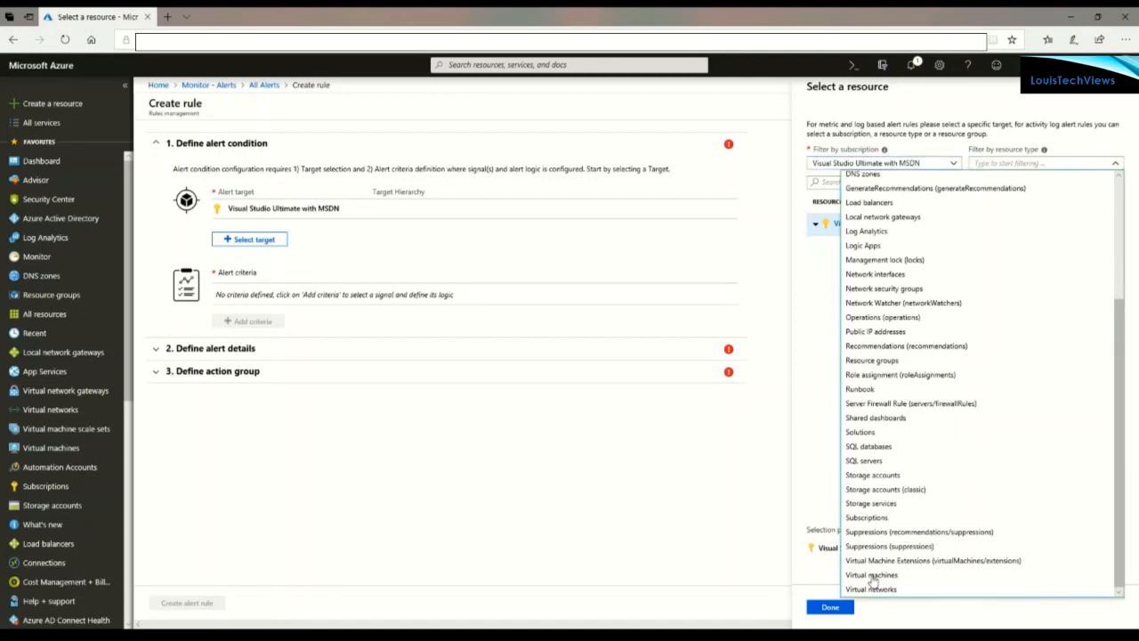
click(872, 579)
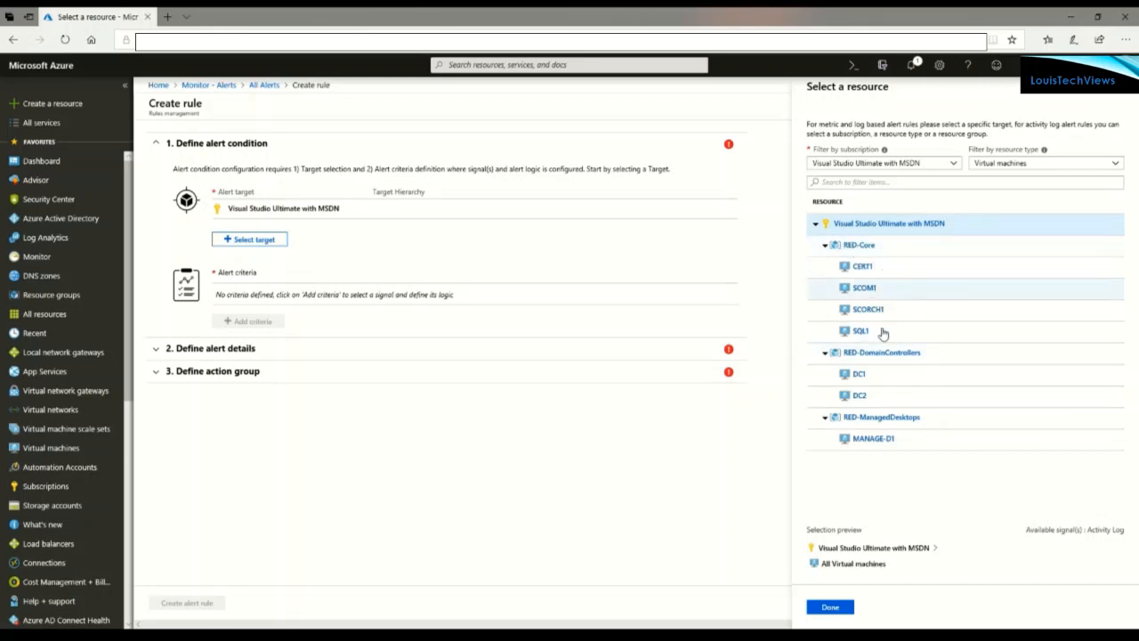
click(862, 379)
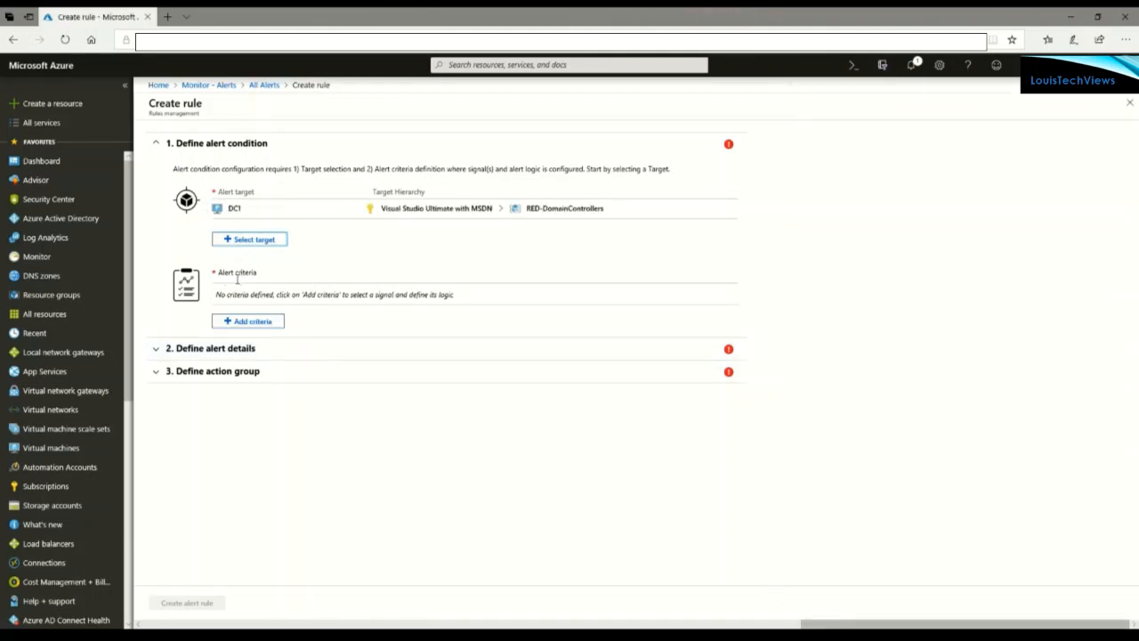
Begin adding alert criteria for DC1 and review the available metric and activity log signals
click(254, 322)
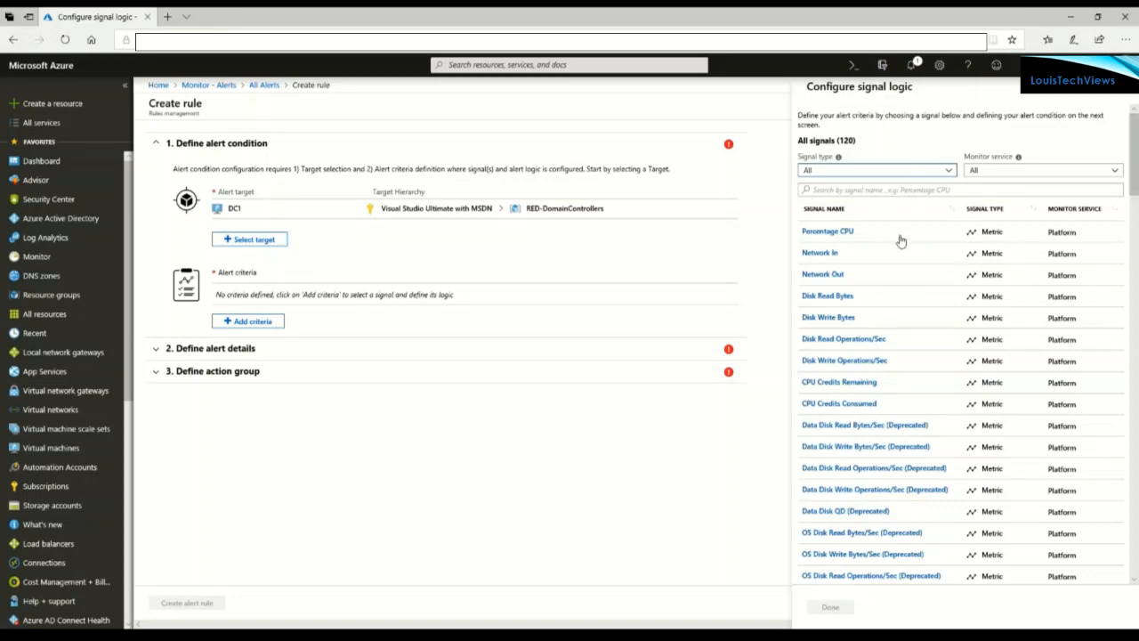
scroll(917, 343, down, 3)
scroll(917, 343, down, 15)
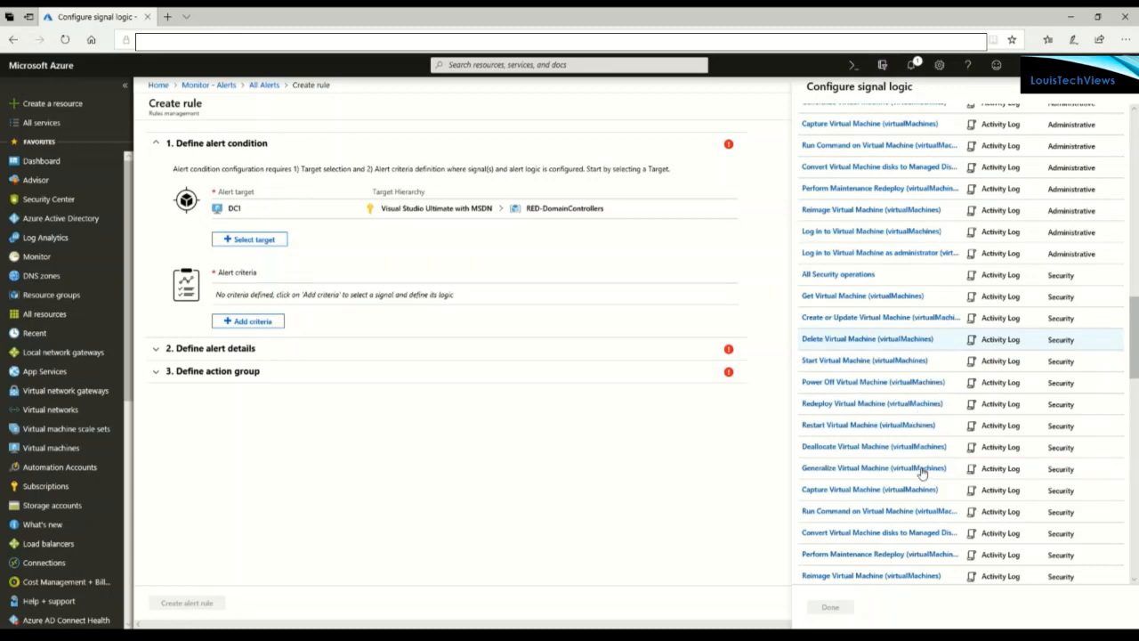
scroll(922, 473, down, 3)
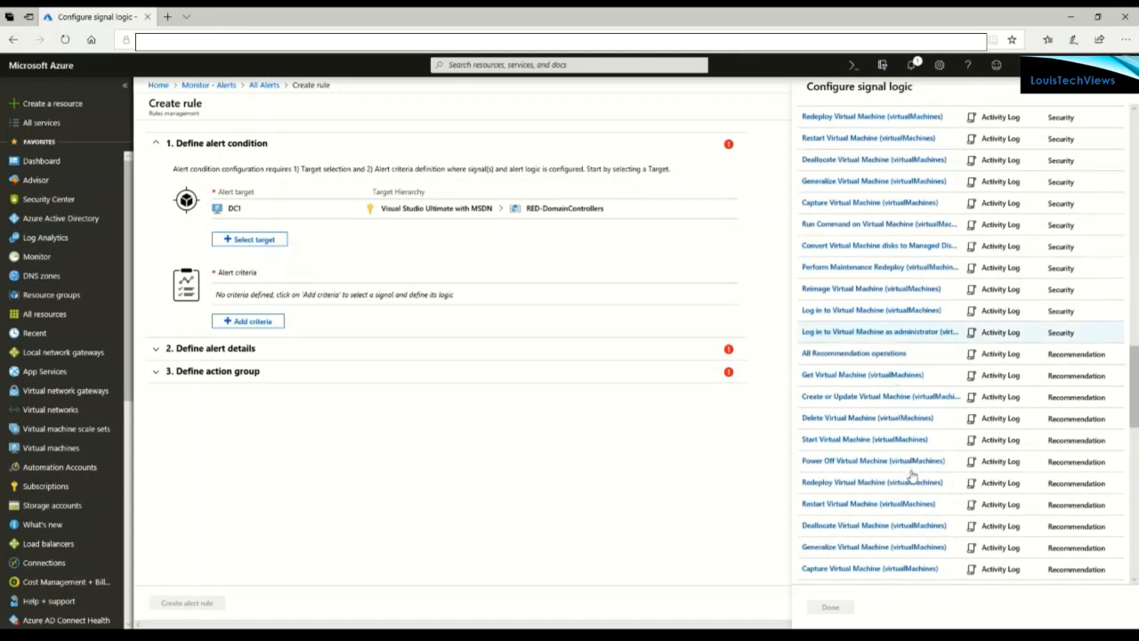
scroll(912, 476, up, 10)
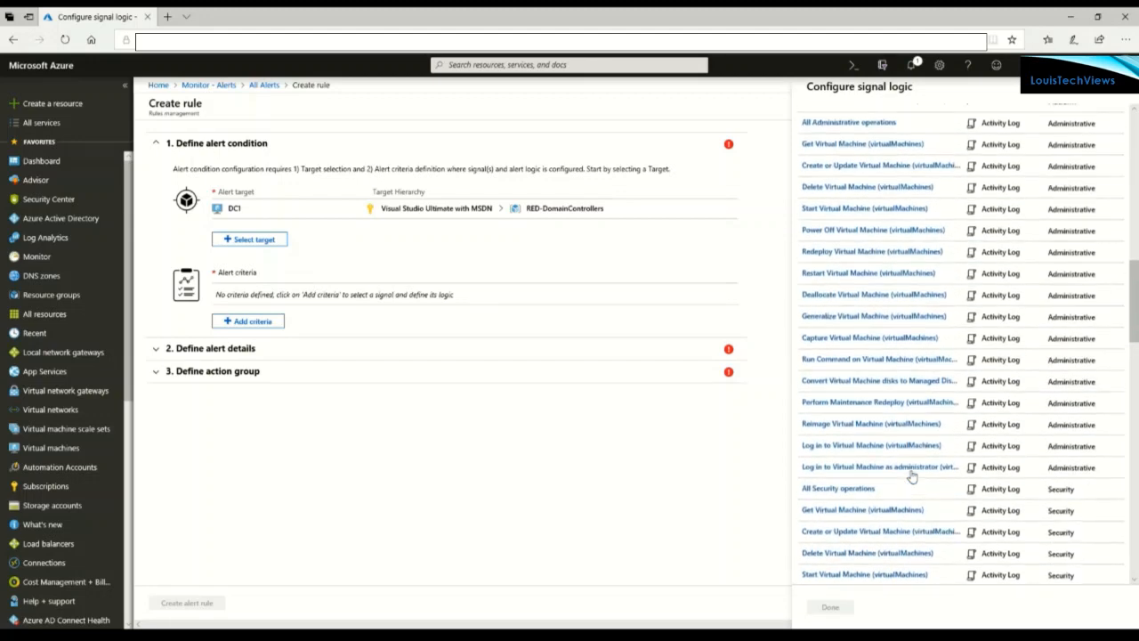
scroll(913, 476, up, 10)
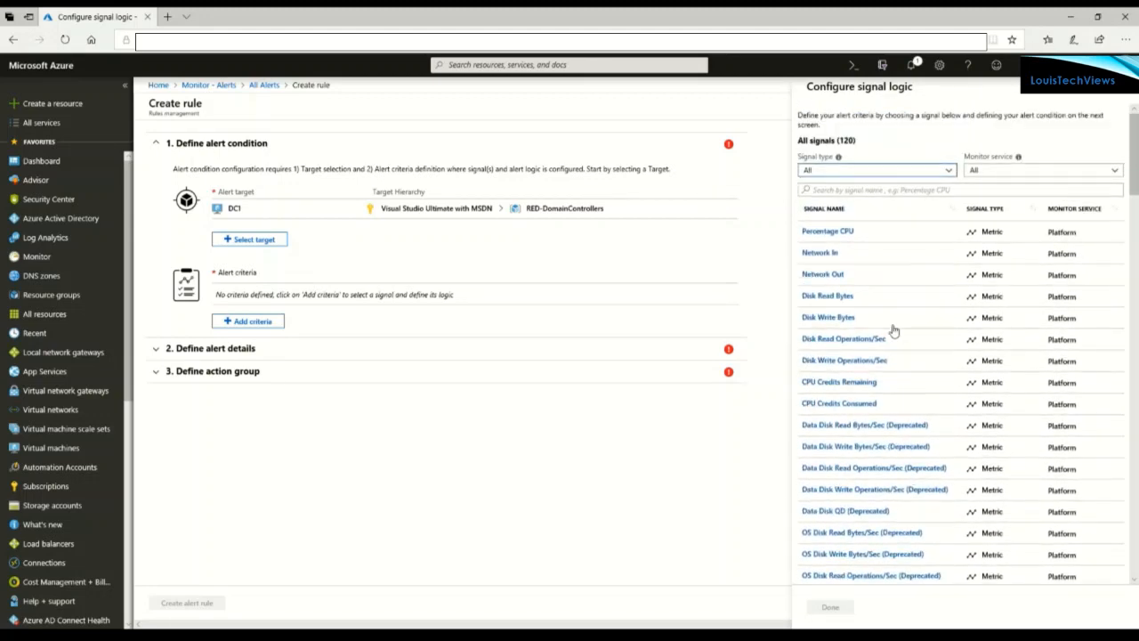
click(829, 234)
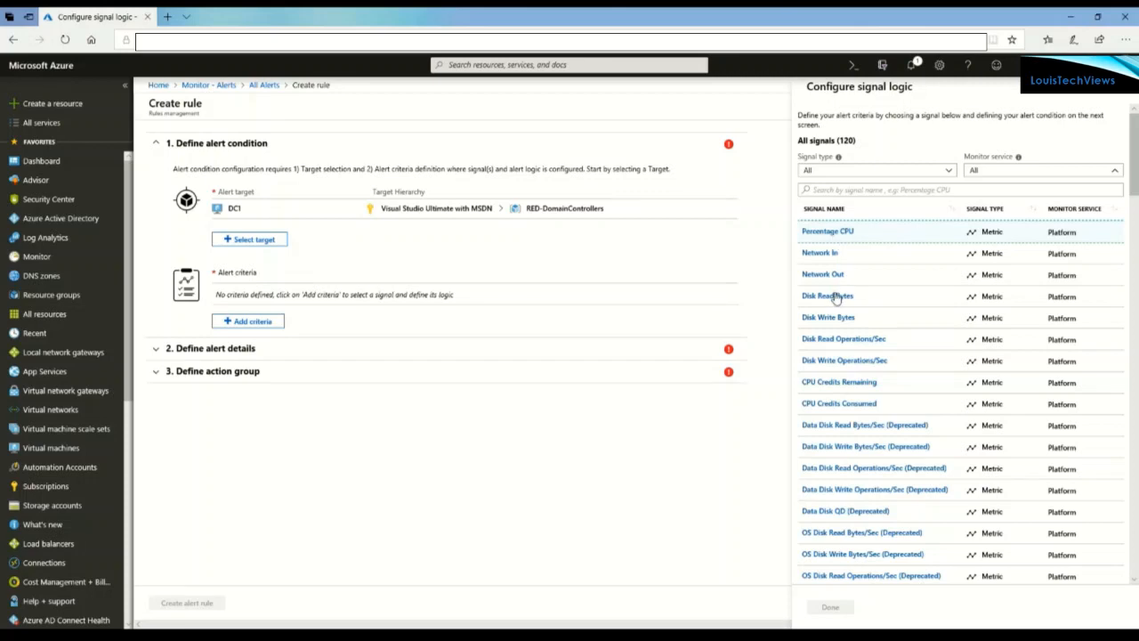
scroll(839, 295, down, 3)
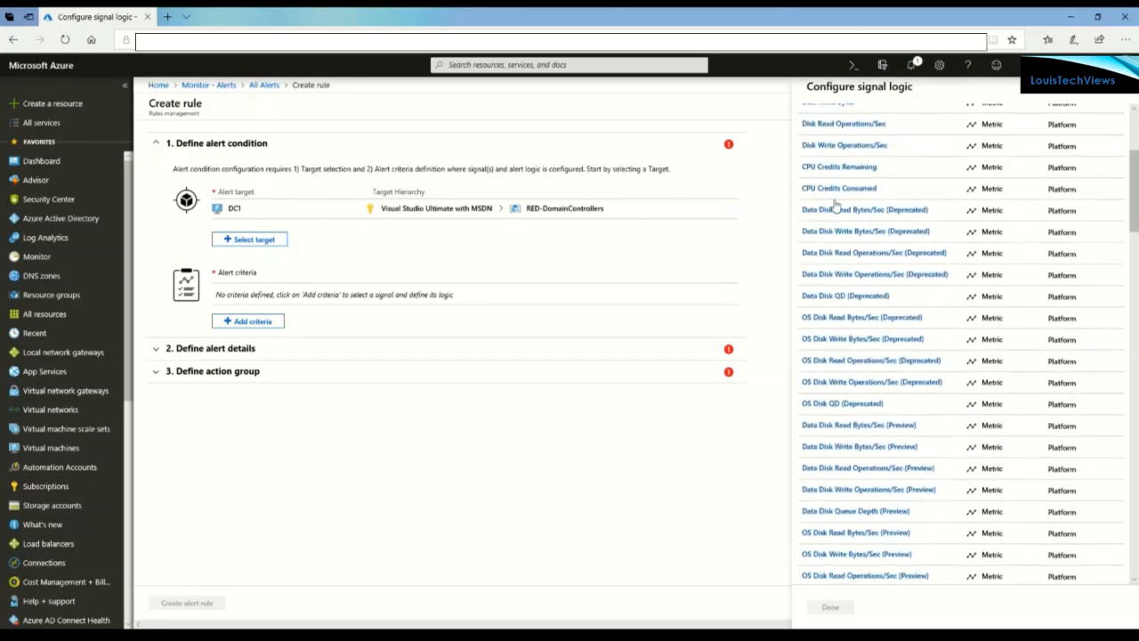
scroll(837, 206, up, 3)
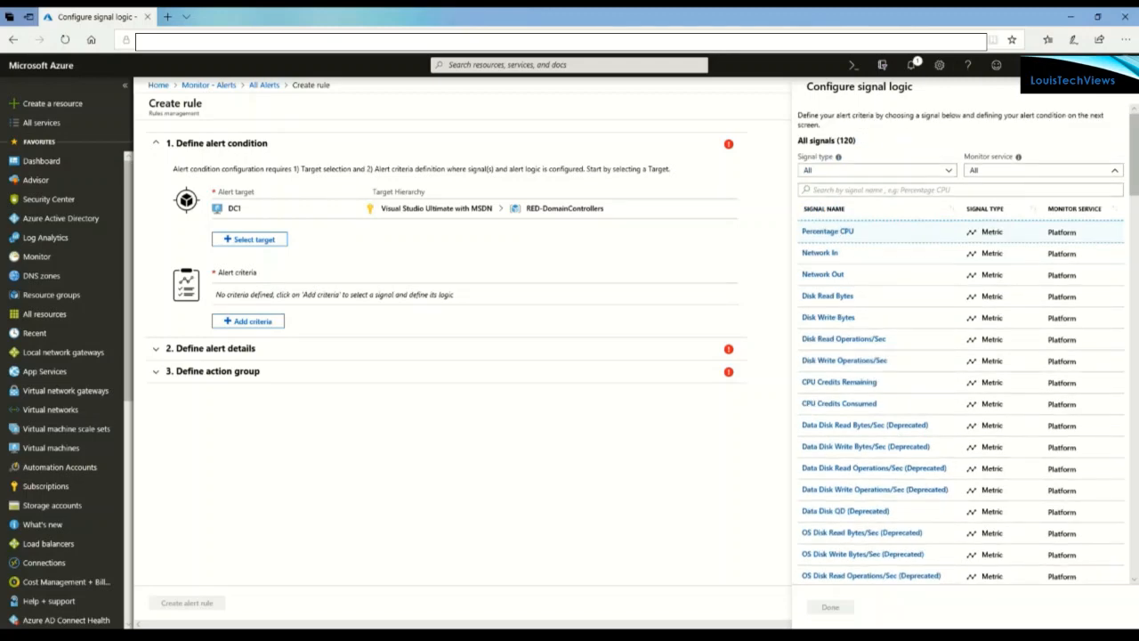
Choose the Percentage CPU signal and set its Greater than threshold to 90 percent
click(828, 231)
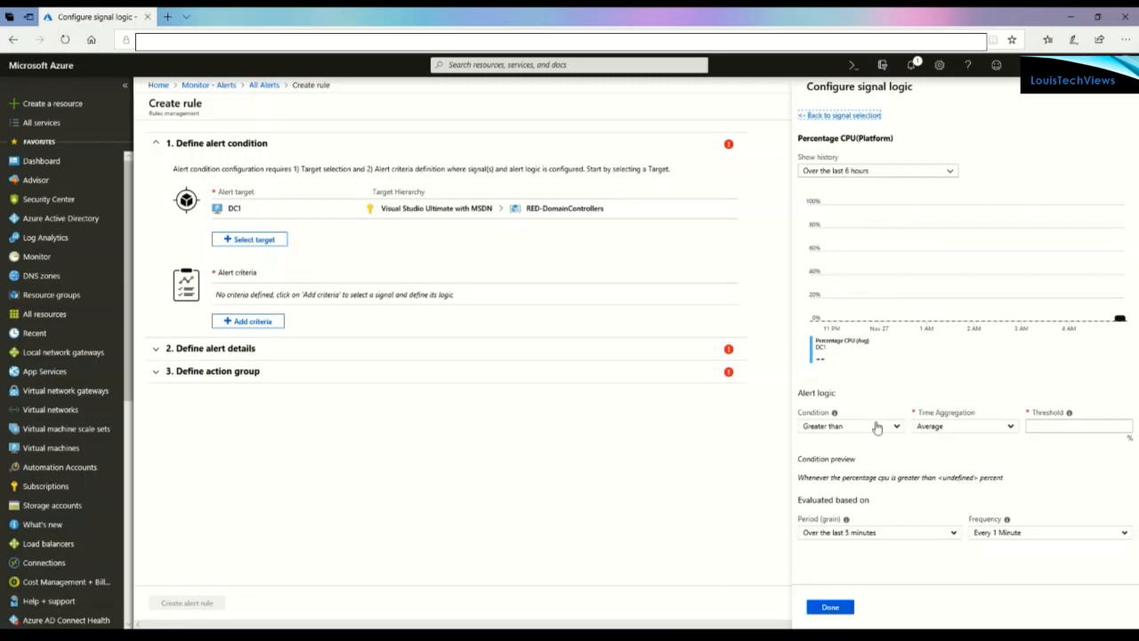
click(1038, 434)
text(90)
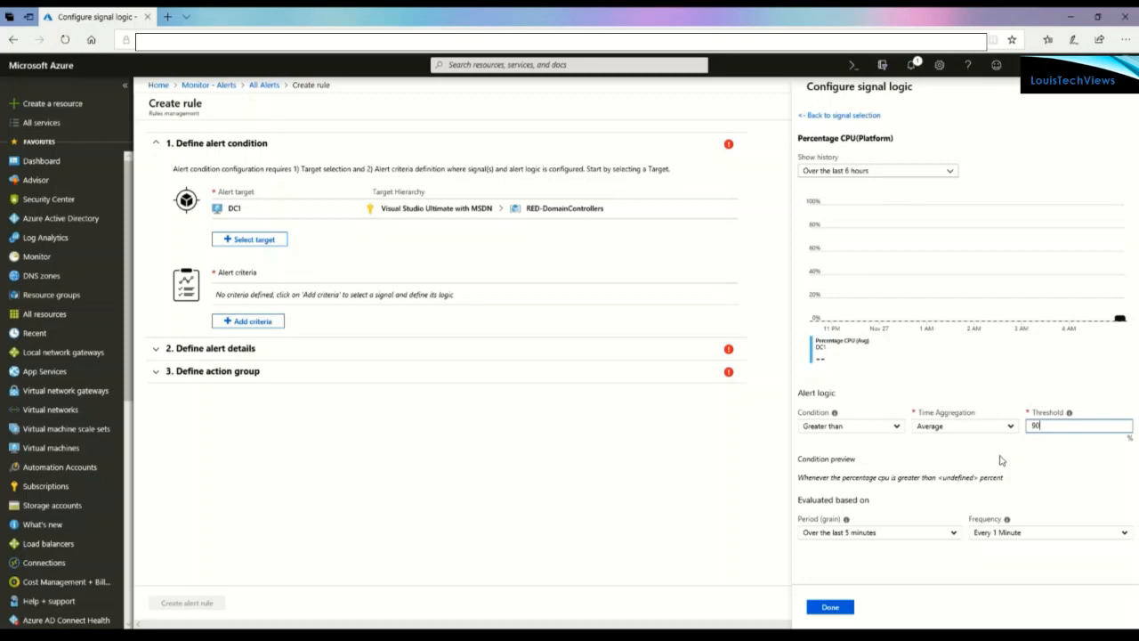
click(994, 463)
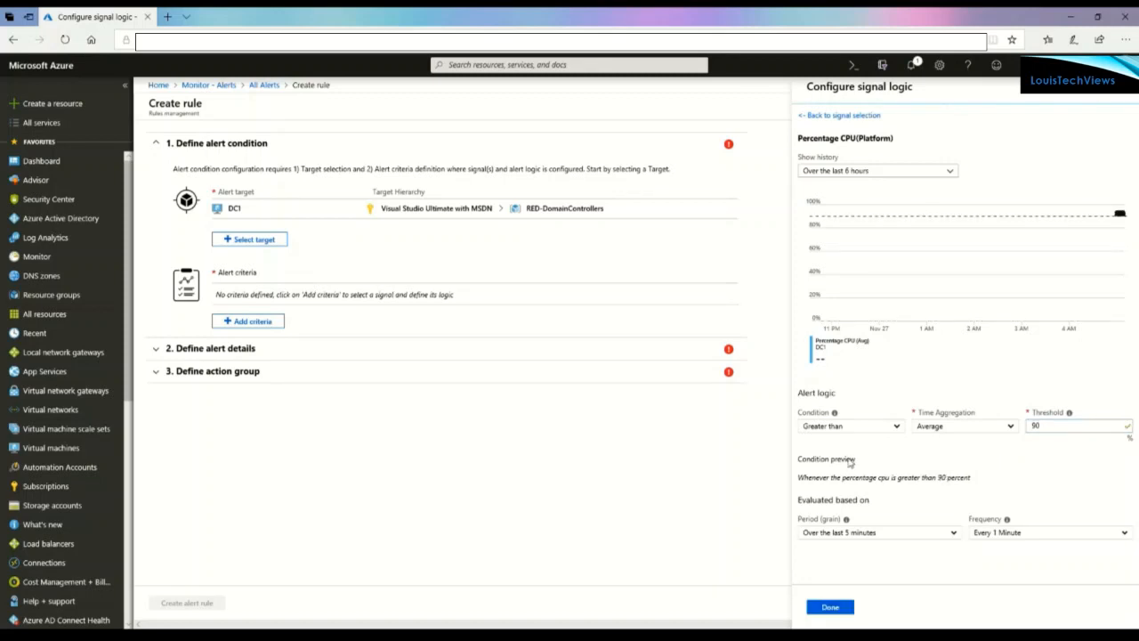
Evaluate the CPU signal over the last 15 minutes, set the threshold to 75 percent and accept the criteria
click(902, 539)
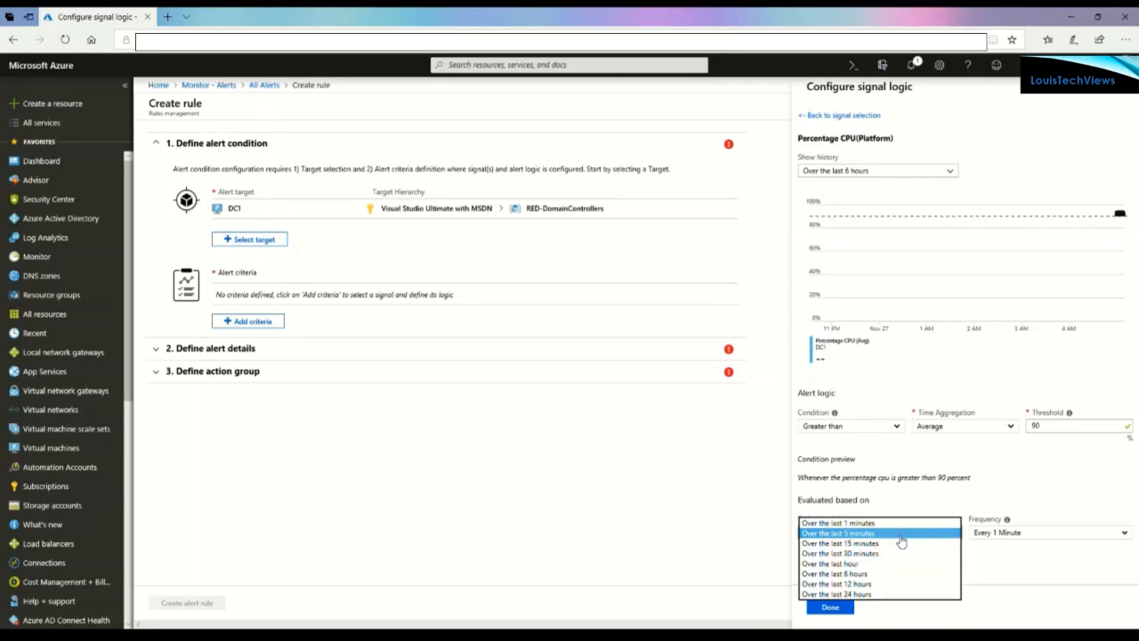
click(842, 545)
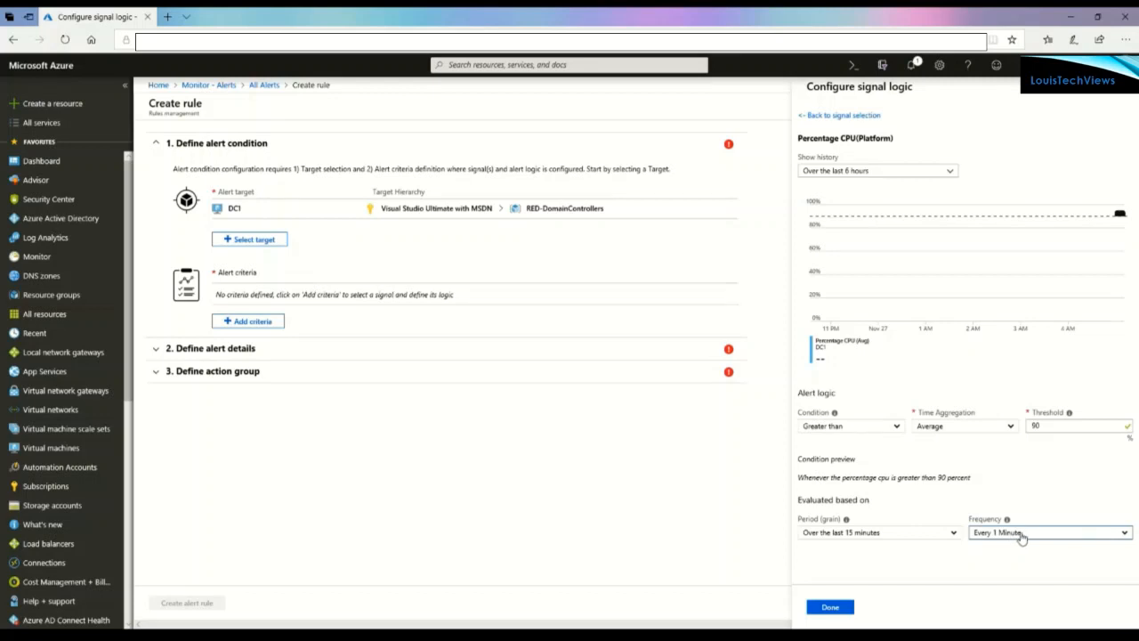
double_click(1042, 428)
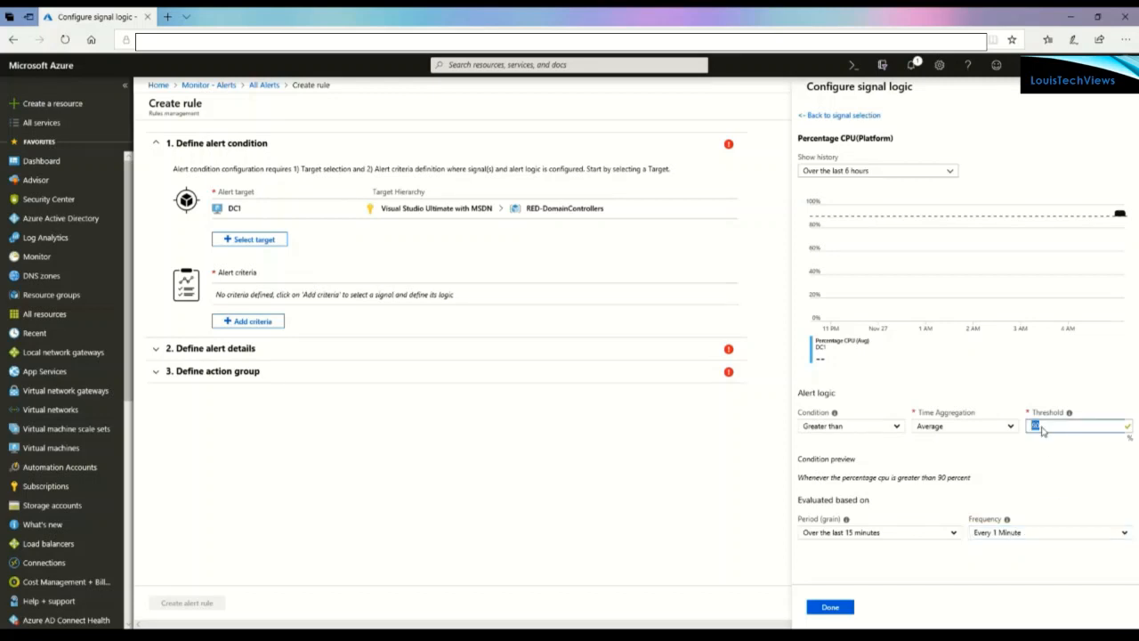
text(70)
text(5)
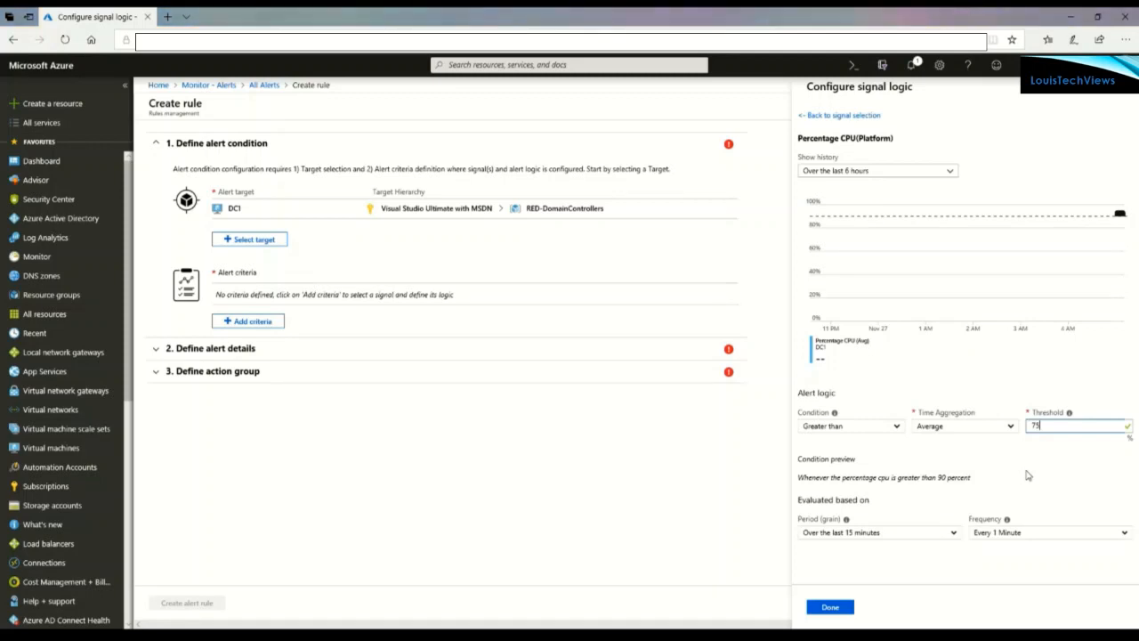
click(829, 616)
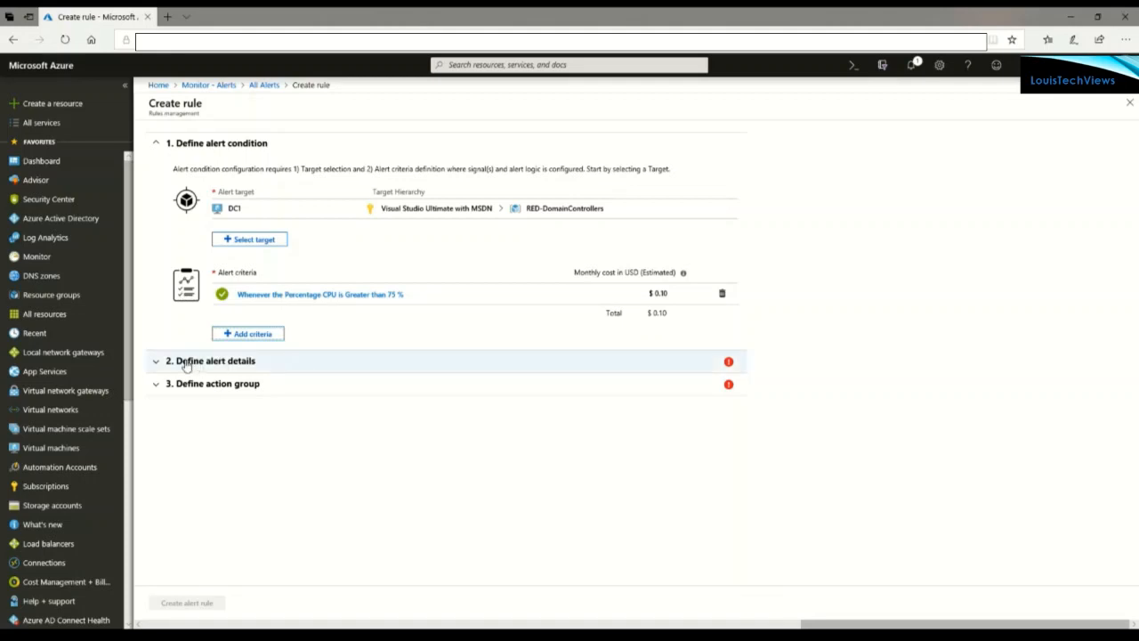
Open the alert details and name the rule "LouisTechViews - Test CPU"
click(159, 363)
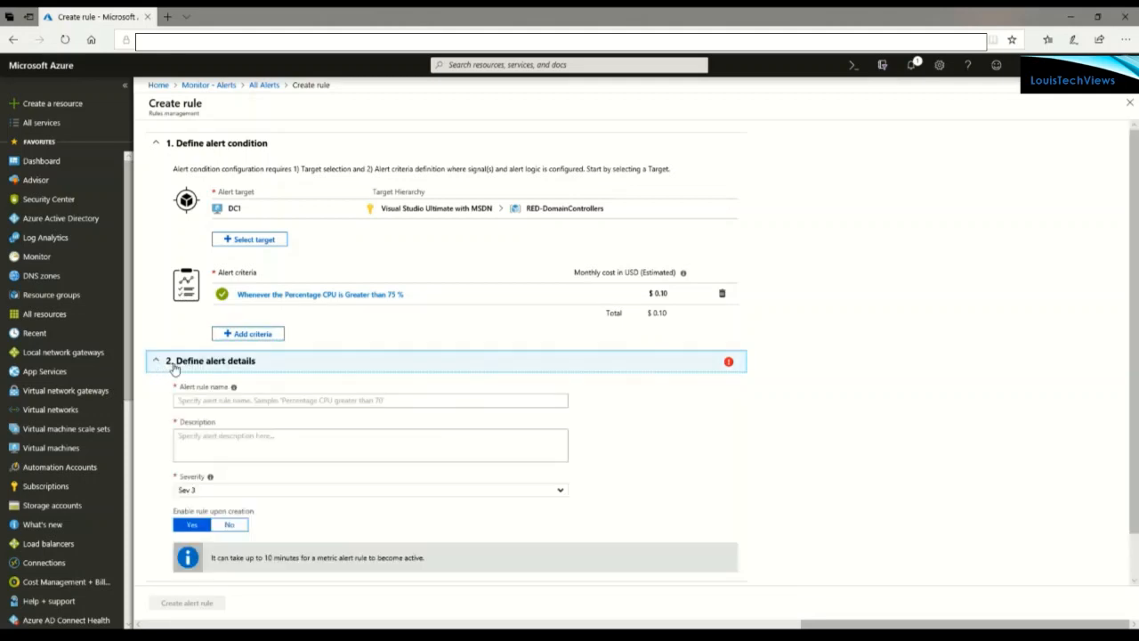
click(200, 406)
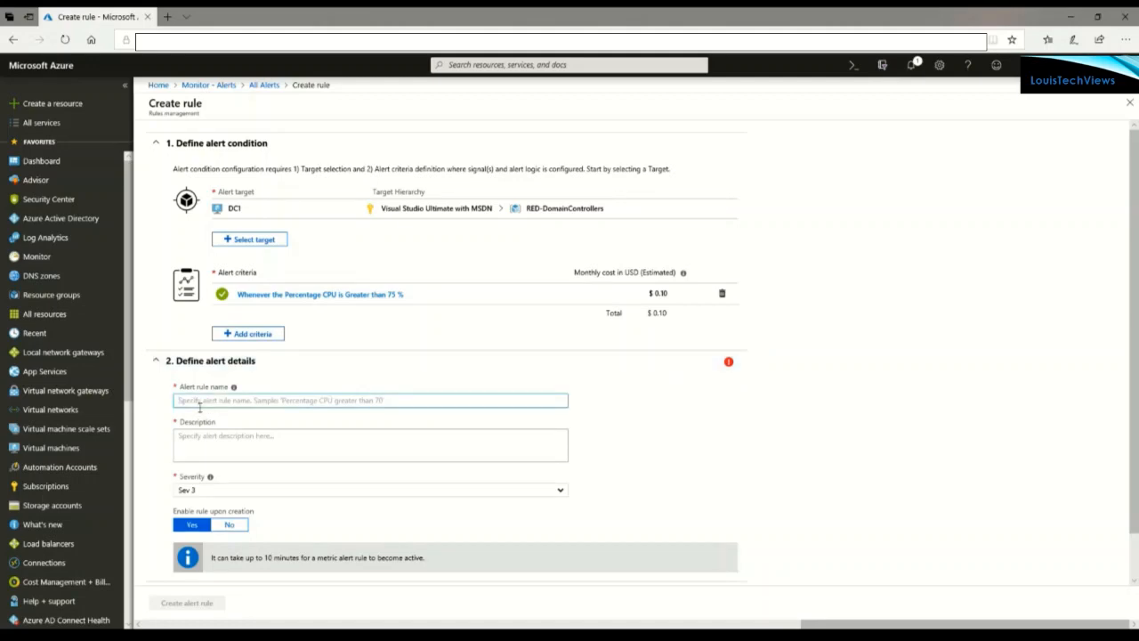
text(A)
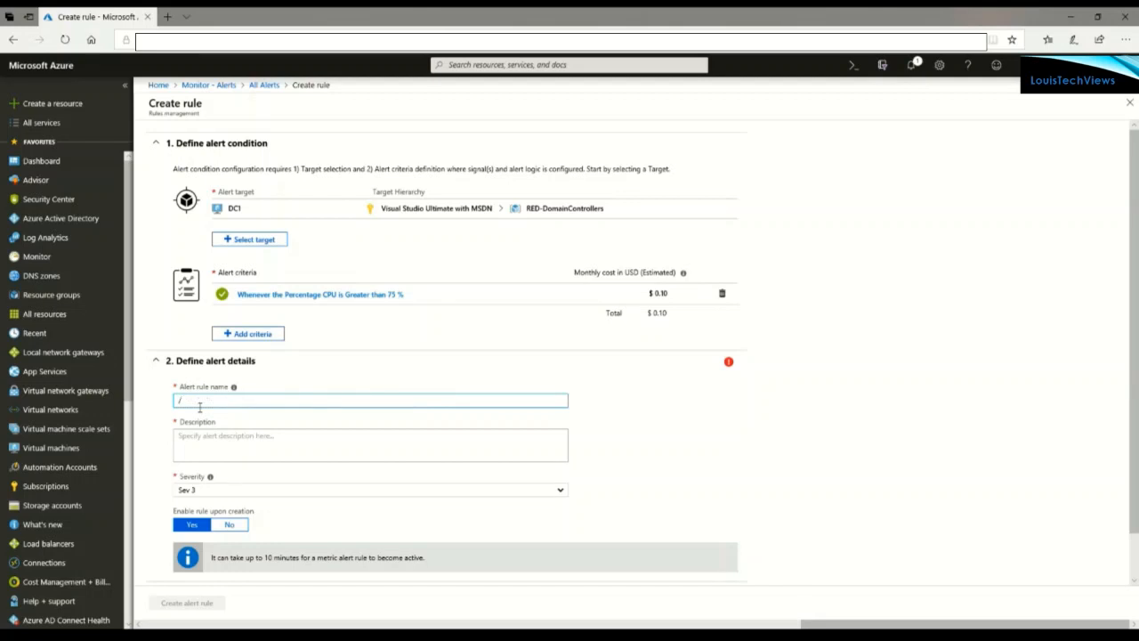
key(BackSpace)
text(LouisLouisTechViews)
drag(196, 406, 150, 404)
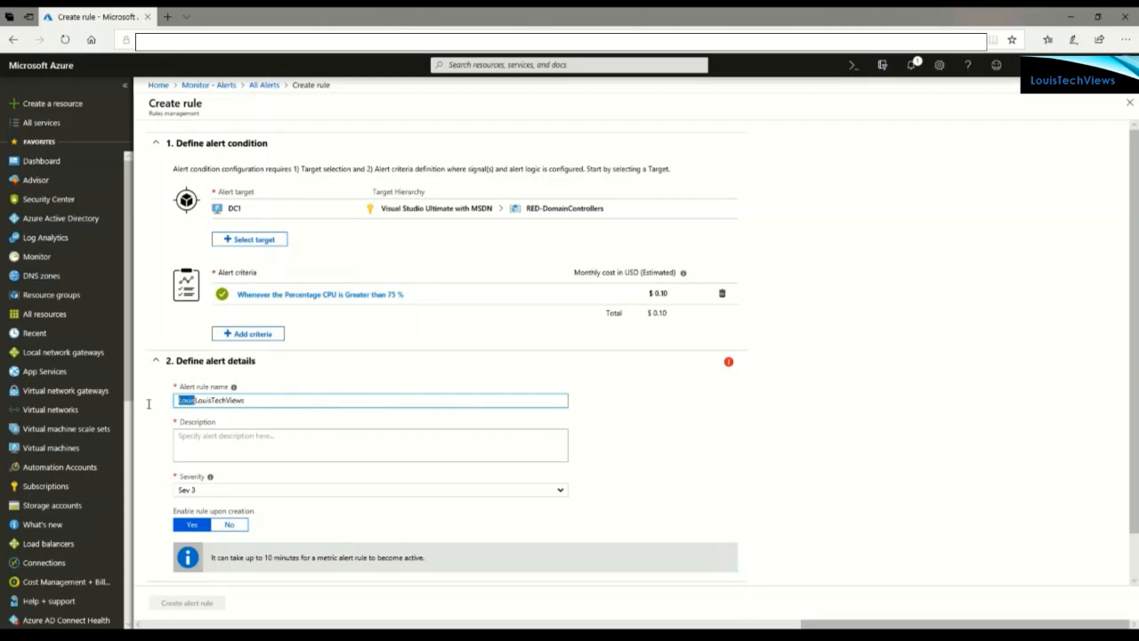
key(BackSpace)
click(253, 406)
text(- 1)
text(est)
text( CP)
text(U)
Enter "ok" as the rule's description and view the severity options, keeping Sev 3
click(259, 446)
text(s)
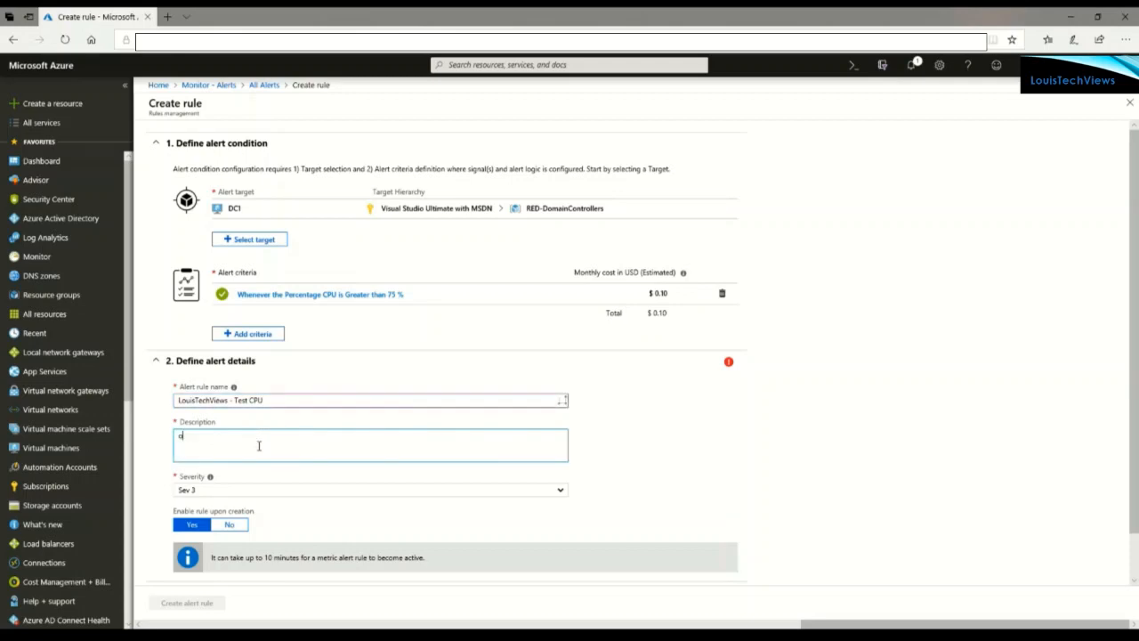
text(k)
drag(259, 446, 211, 499)
click(275, 463)
click(269, 497)
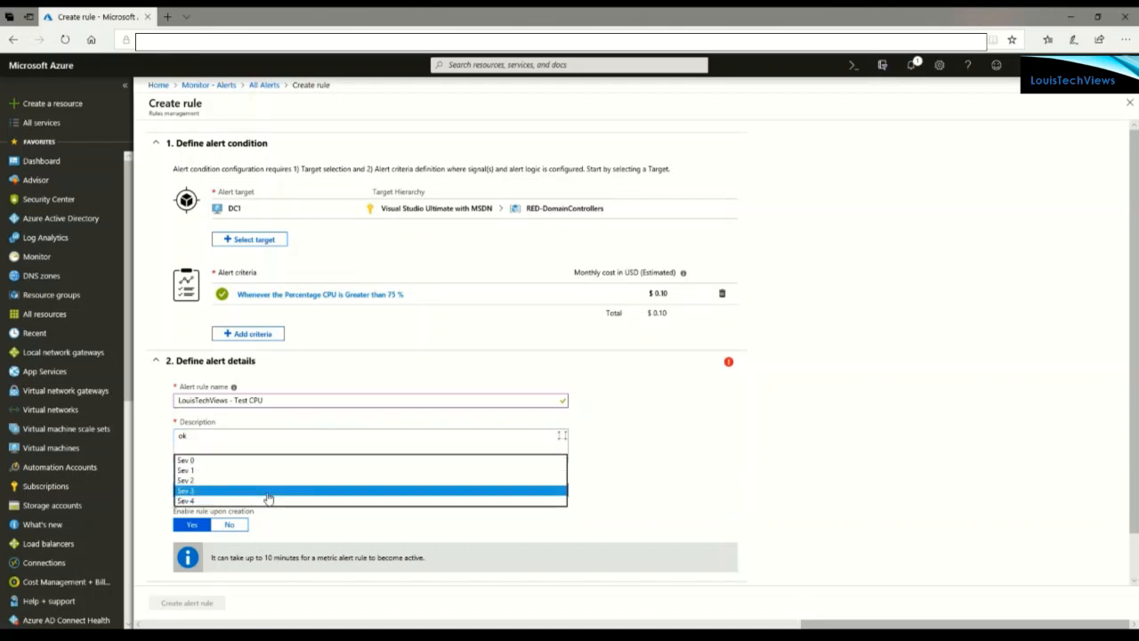
click(423, 532)
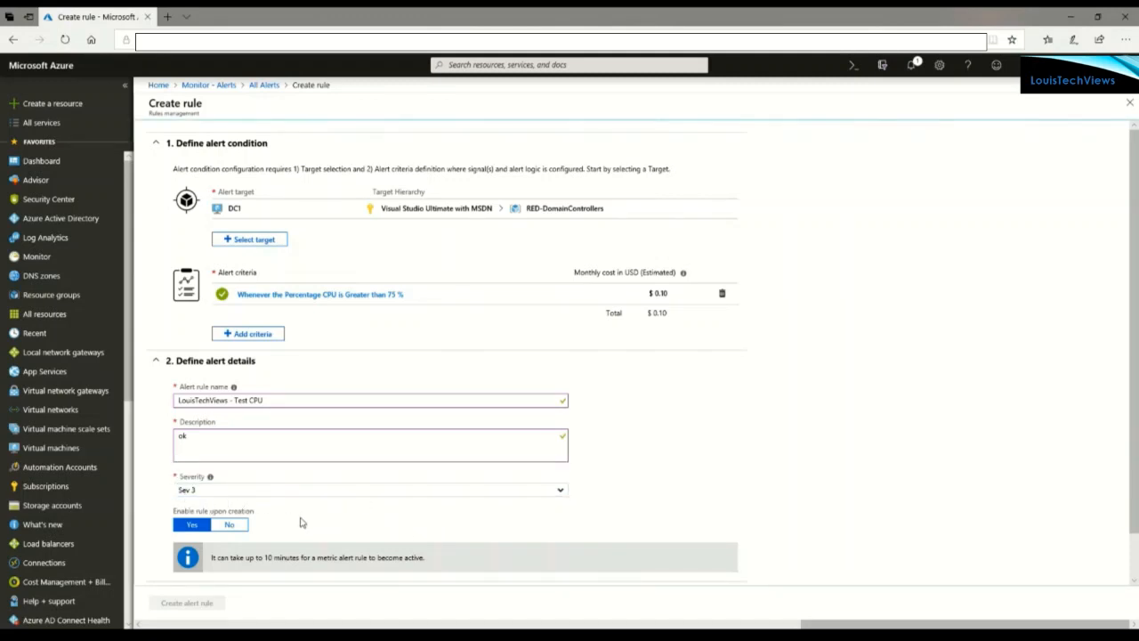
Start a new action group for the alert rule, with "Test" as both its name and short name
scroll(301, 523, down, 2)
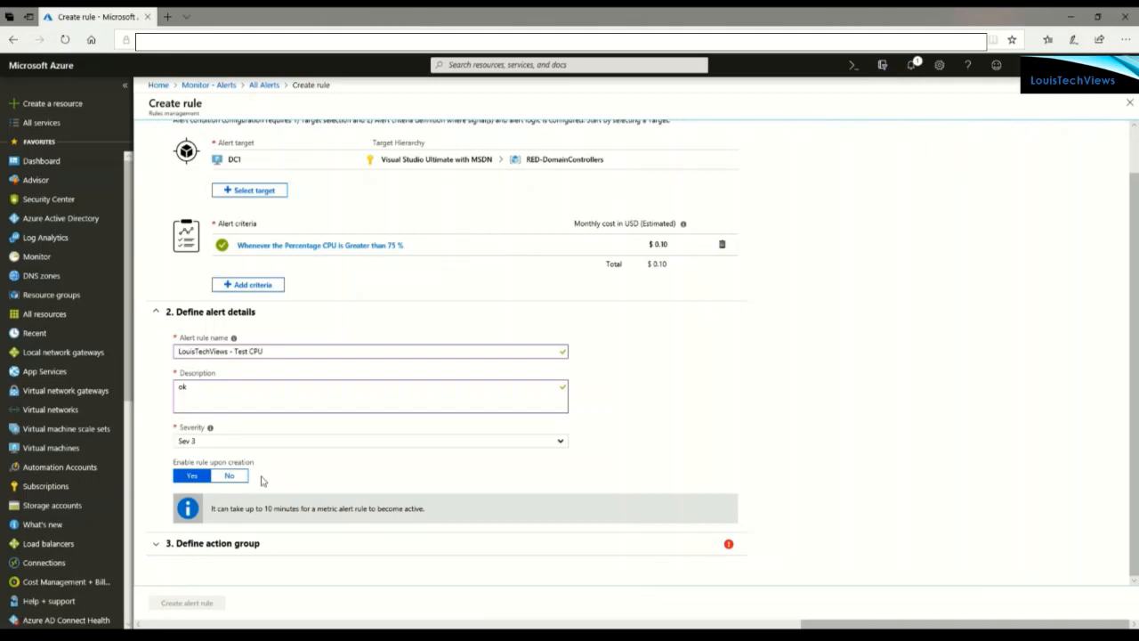
click(157, 544)
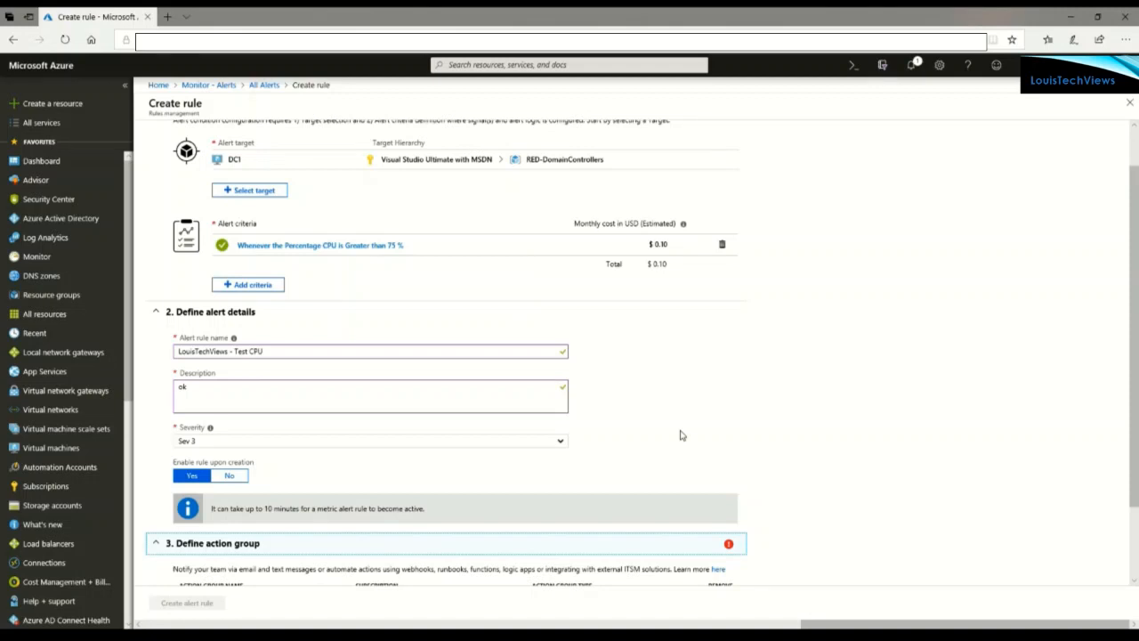
scroll(681, 436, down, 2)
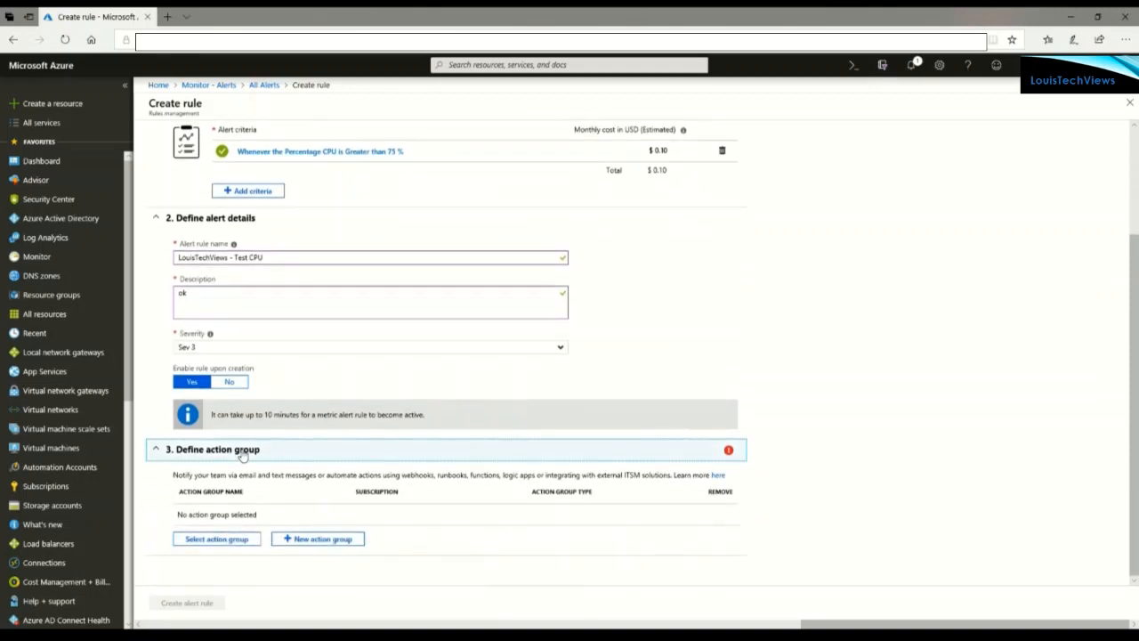
click(318, 545)
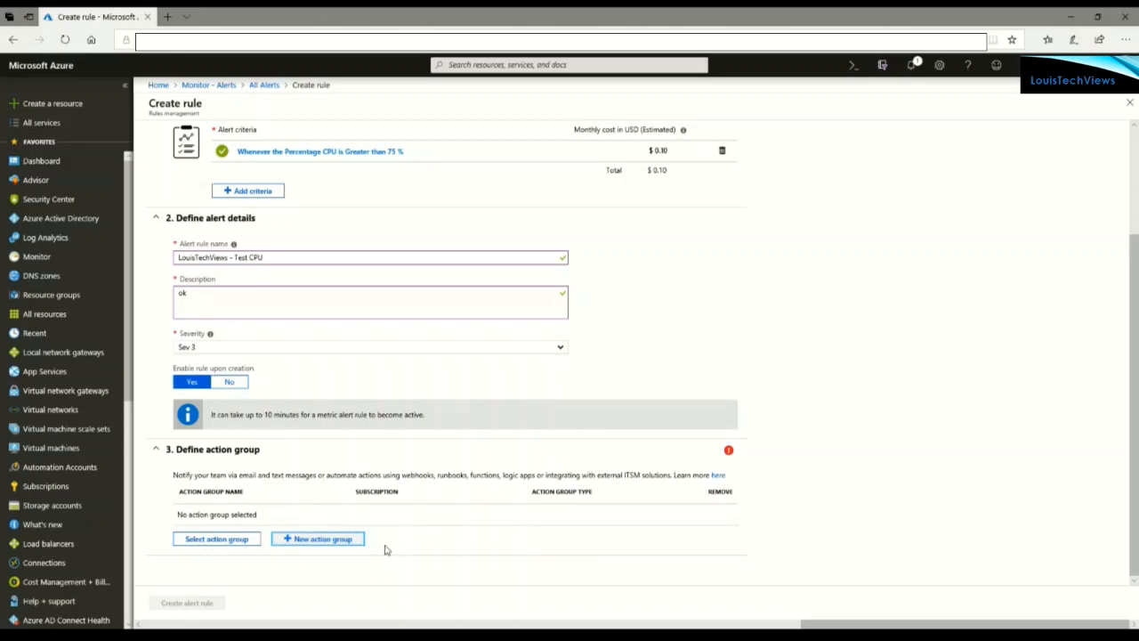
click(341, 541)
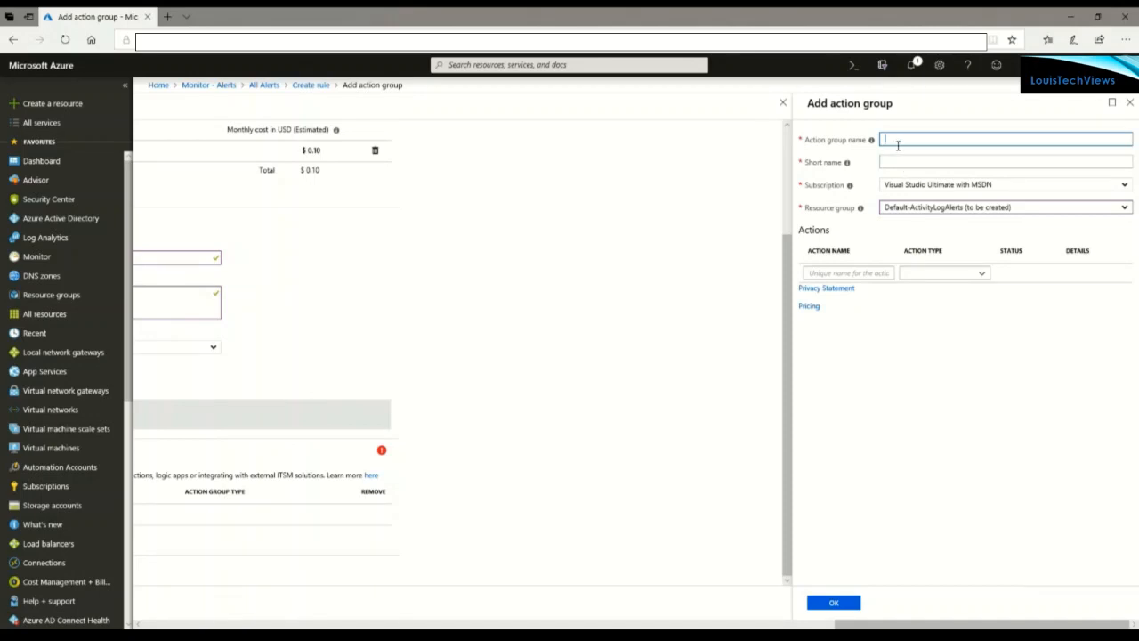
text(Test)
click(900, 163)
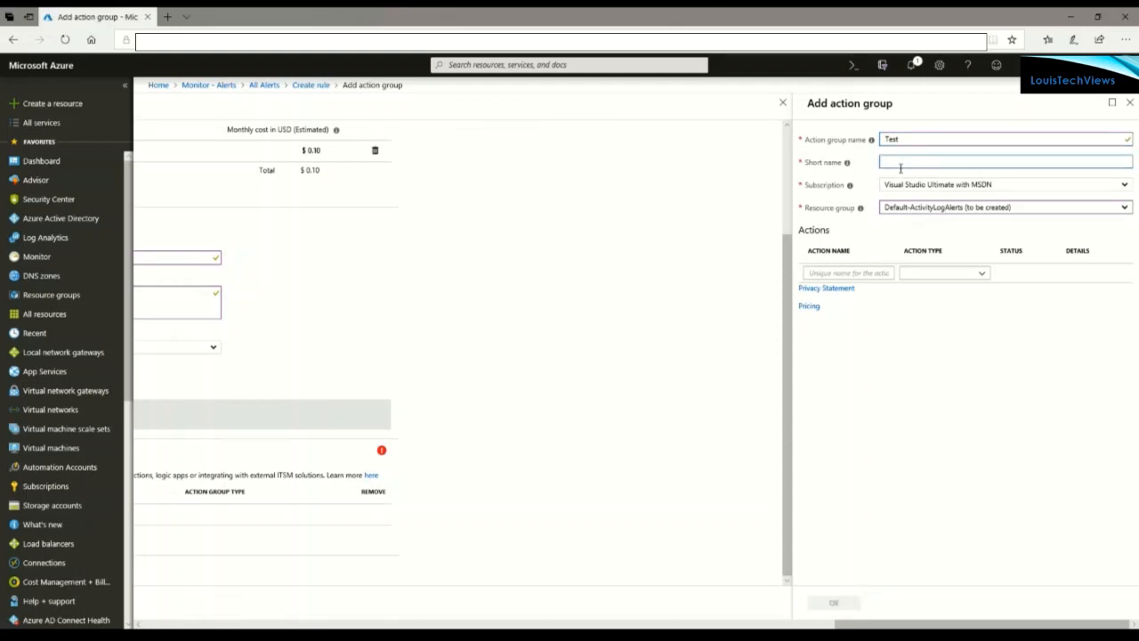
text(Te)
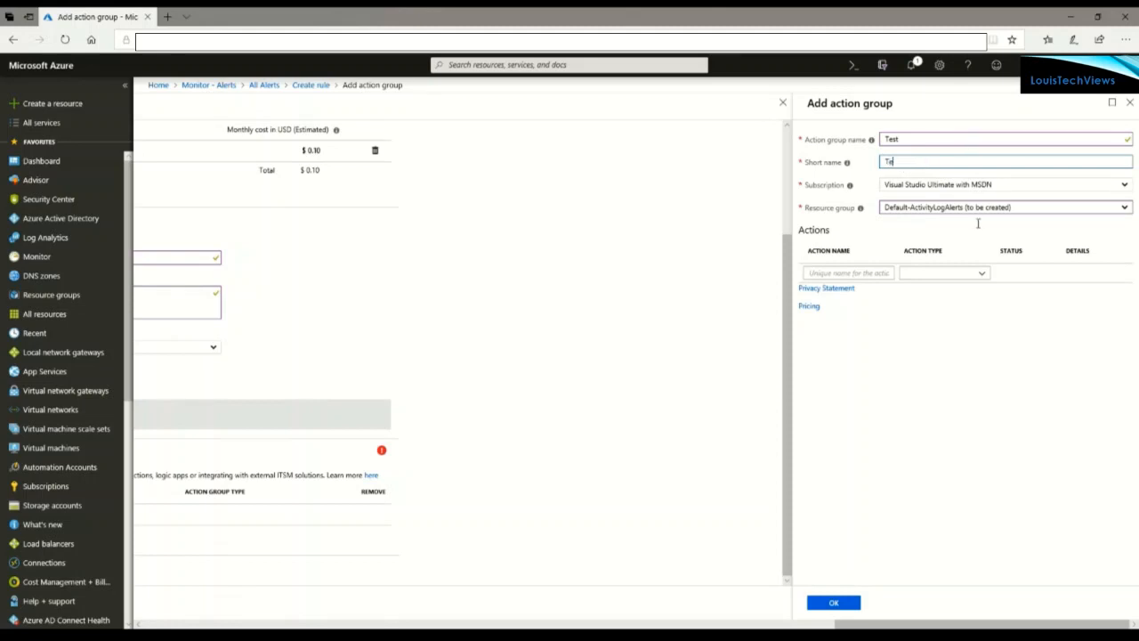
text(st)
key(Tab)
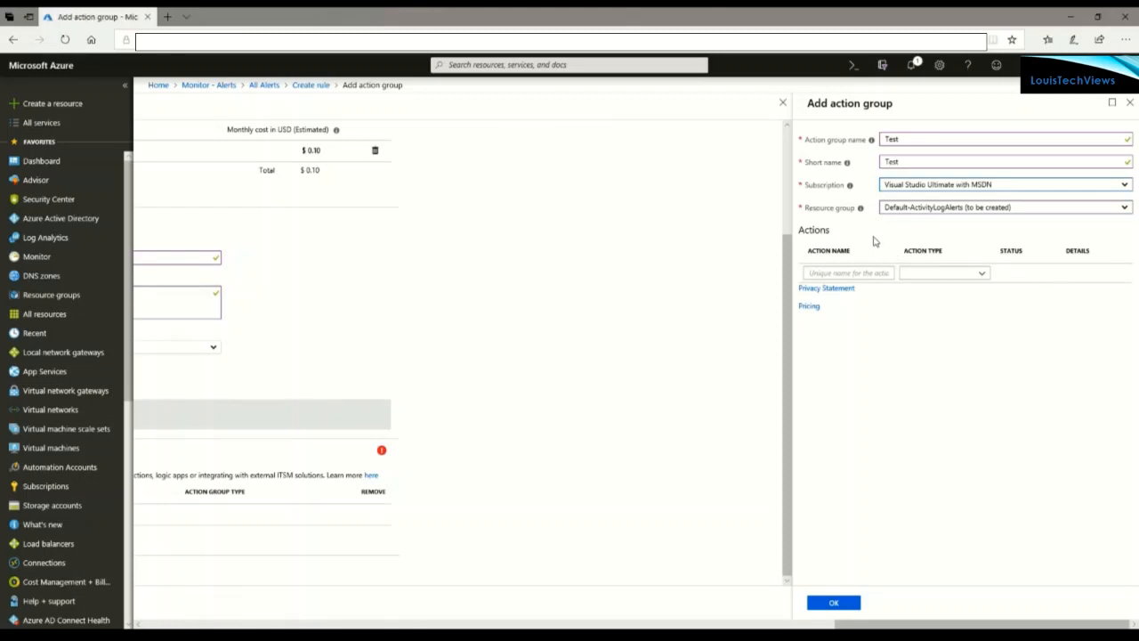
View the available resource groups and assign the action group to ASC-DEMO-RG
click(883, 206)
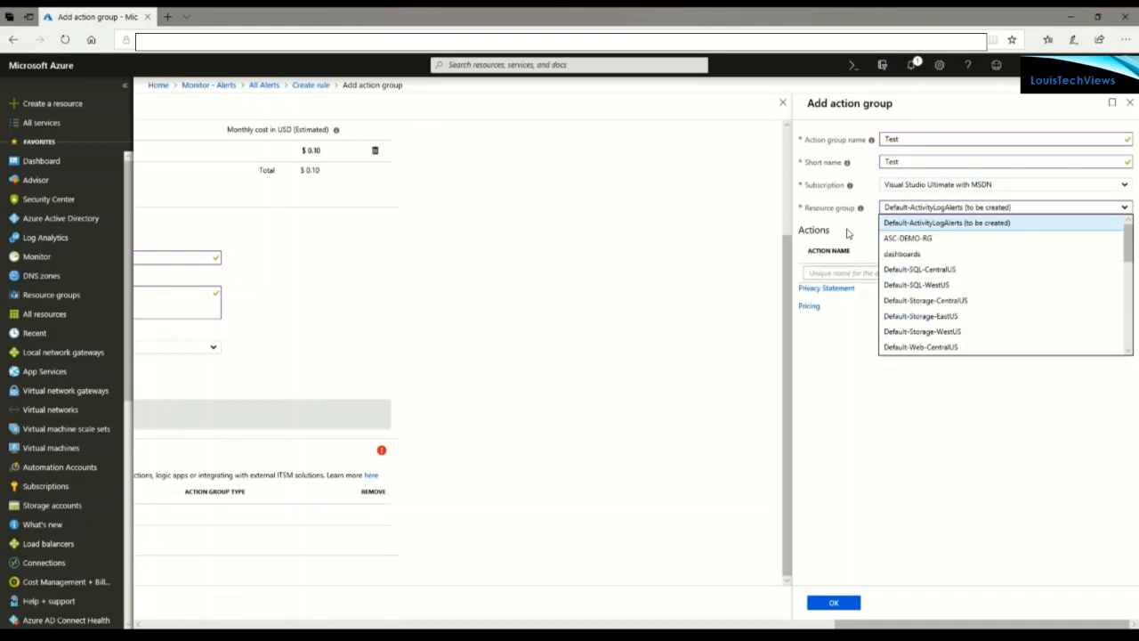
click(1127, 209)
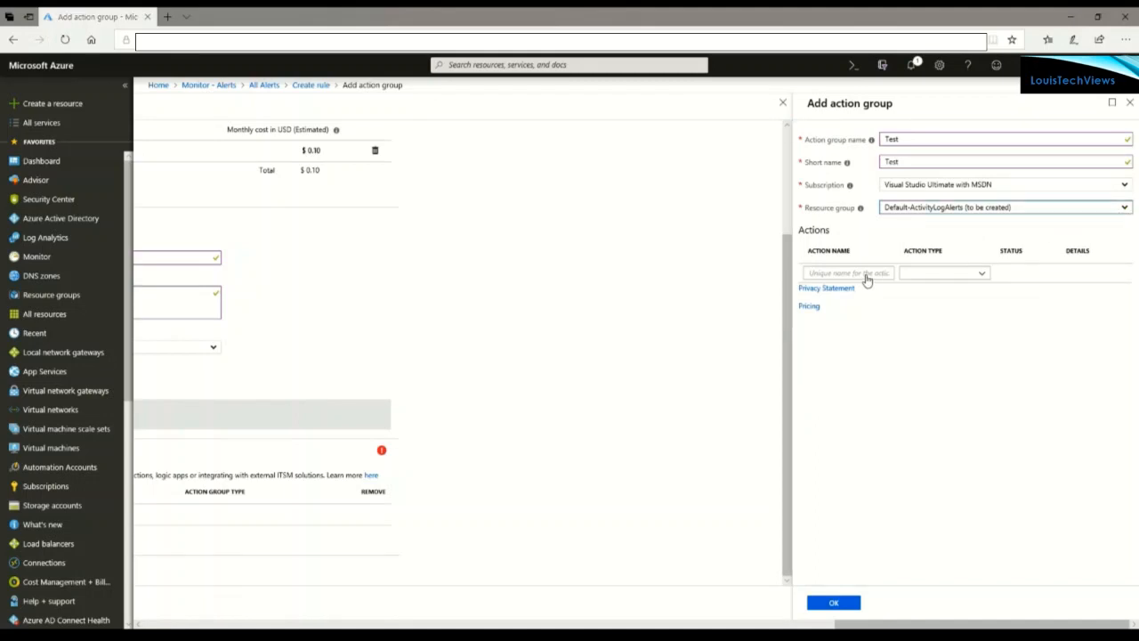
key(alt+Down)
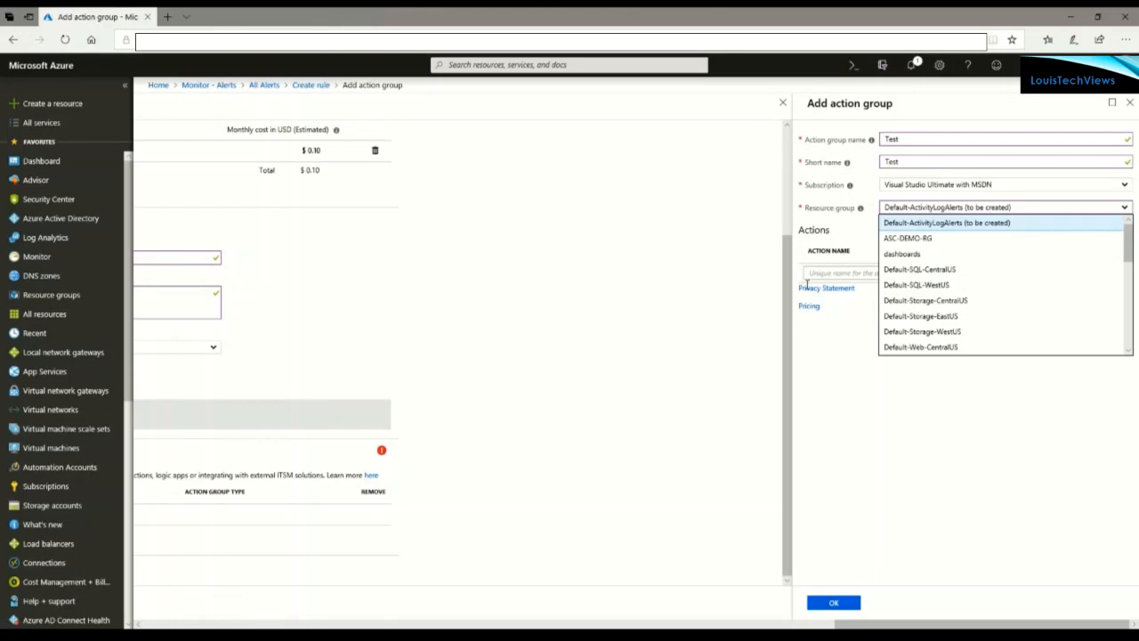
key(Down)
key(Return)
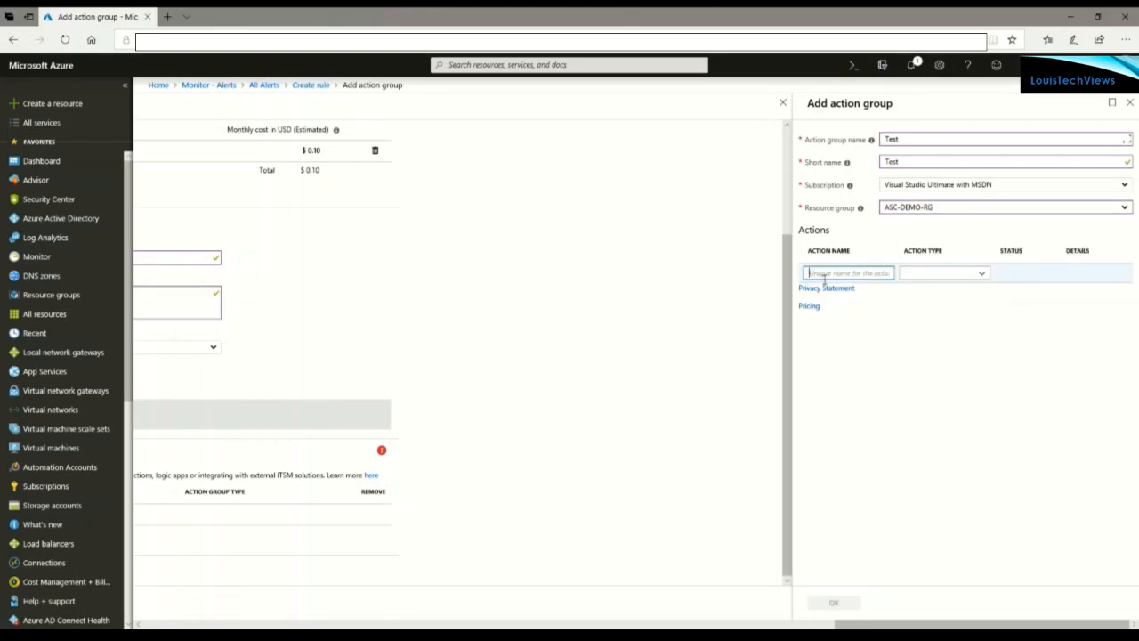
Add an action named "teusi" of type Email/SMS/Push/Voice and try to submit the action group
text(t)
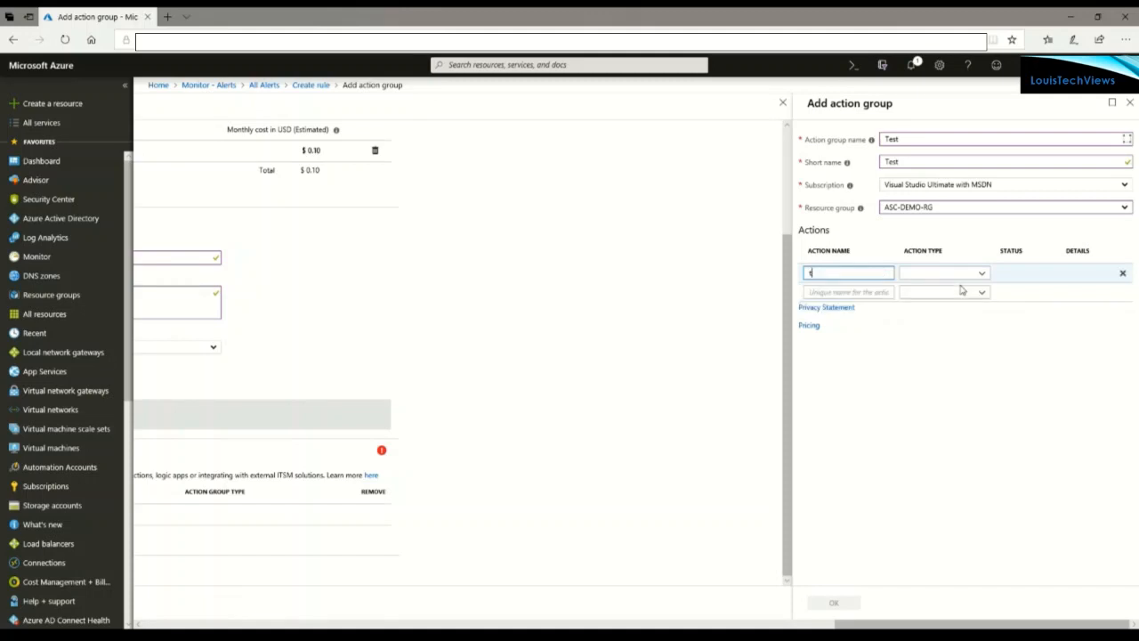
text(est)
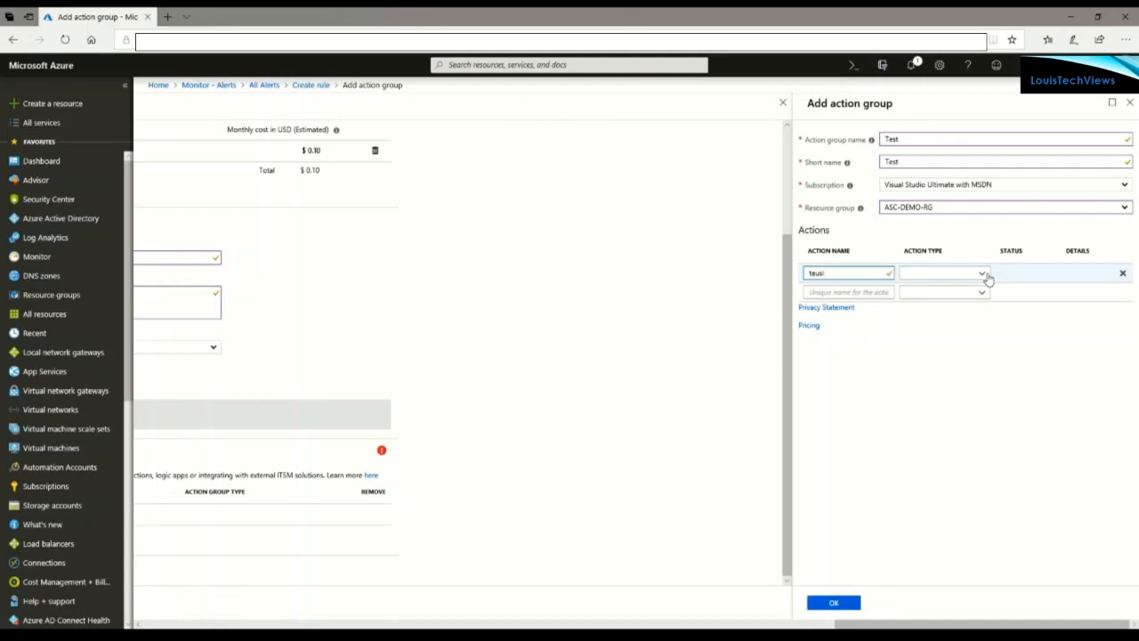
click(986, 276)
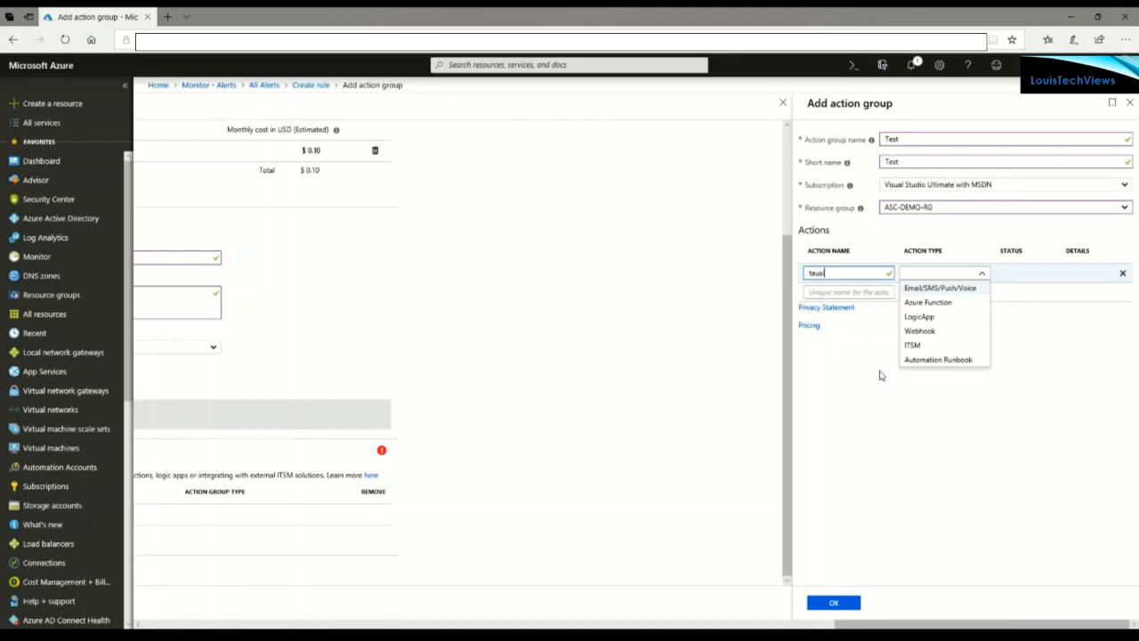
click(898, 425)
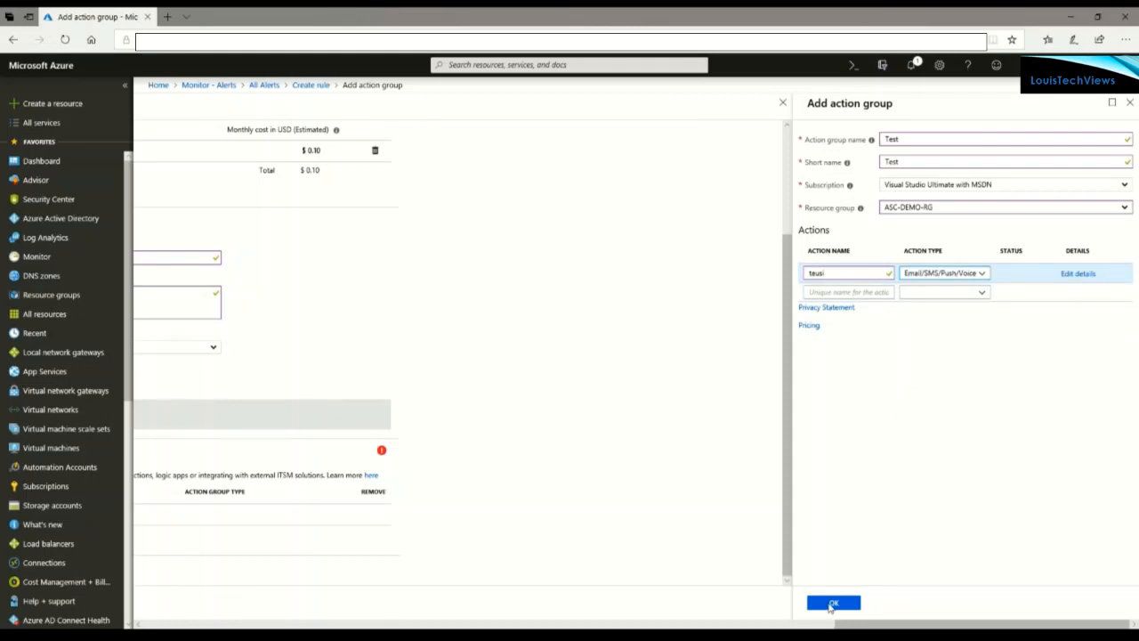
click(832, 604)
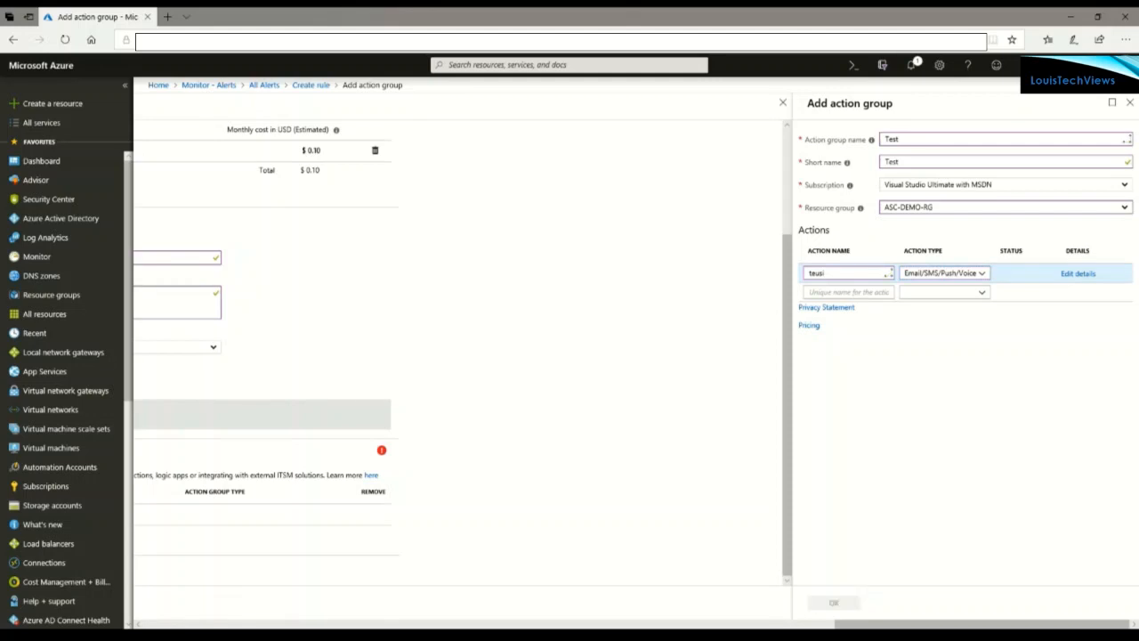
Open the details of the "teusi" action and enable its Email notification
click(1068, 275)
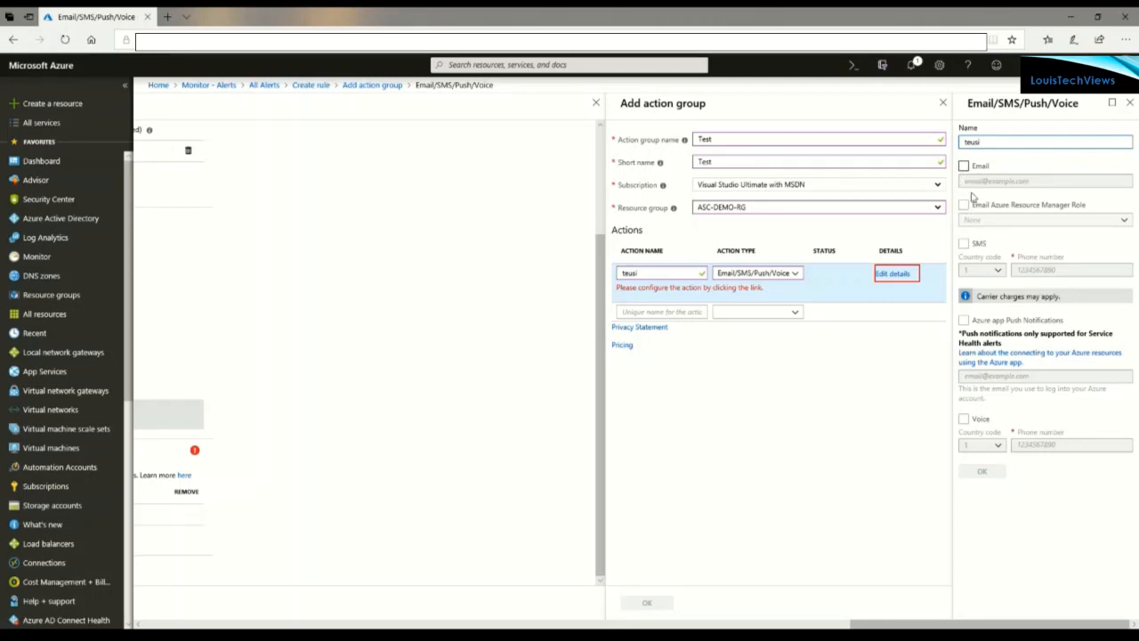
click(965, 168)
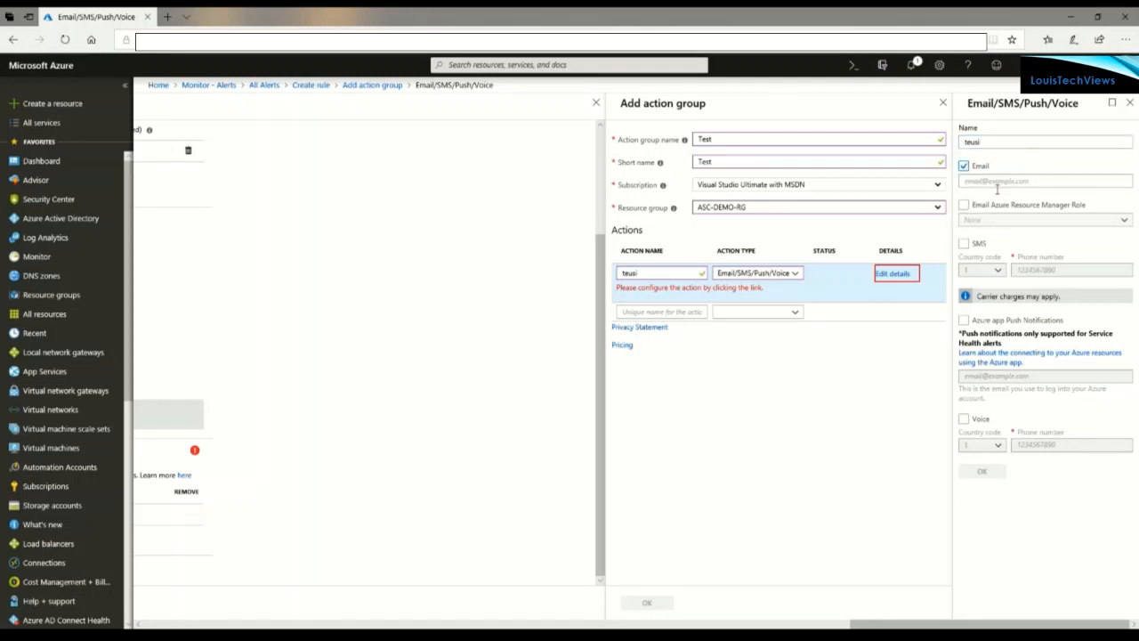
click(1004, 187)
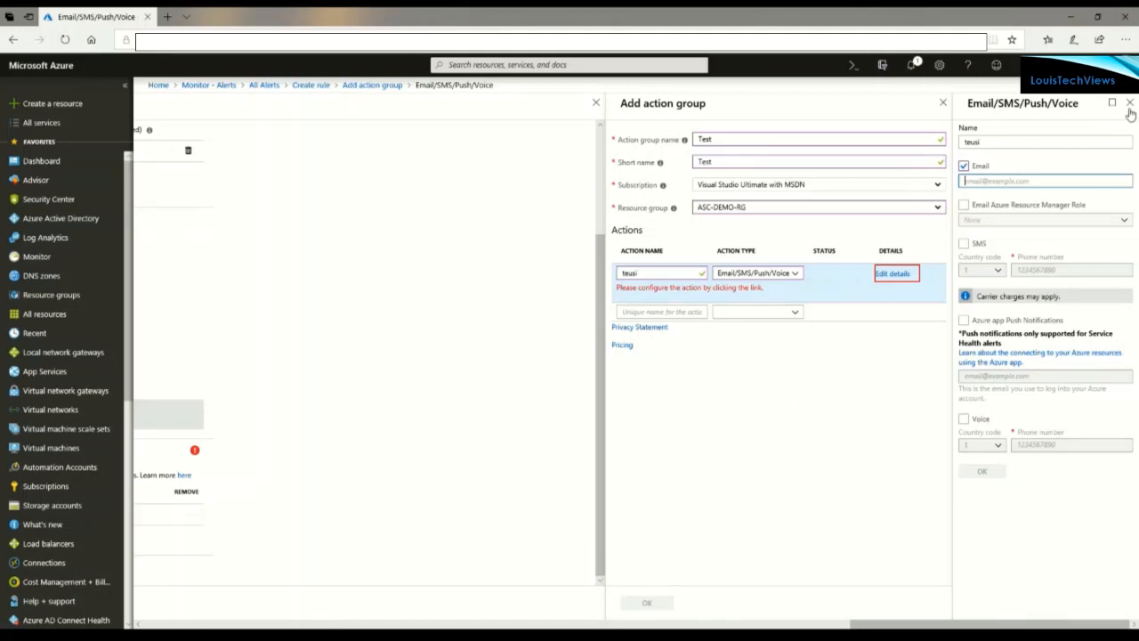
Discard the unsaved notification settings and action group, and leave the unfinished alert rule for the Alerts overview
click(943, 103)
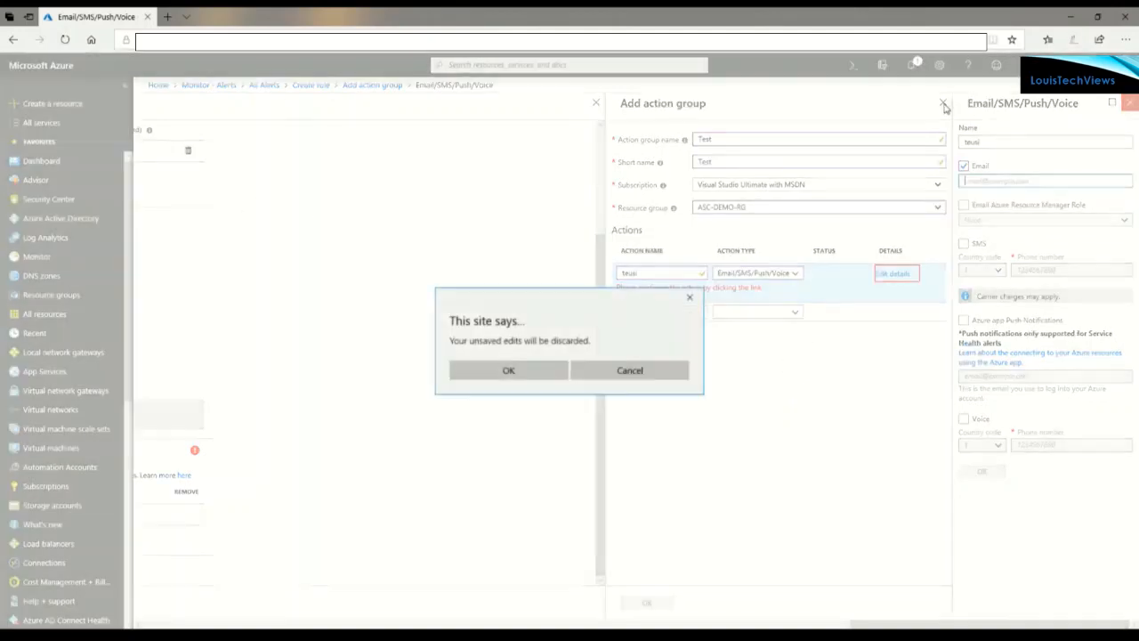
click(487, 369)
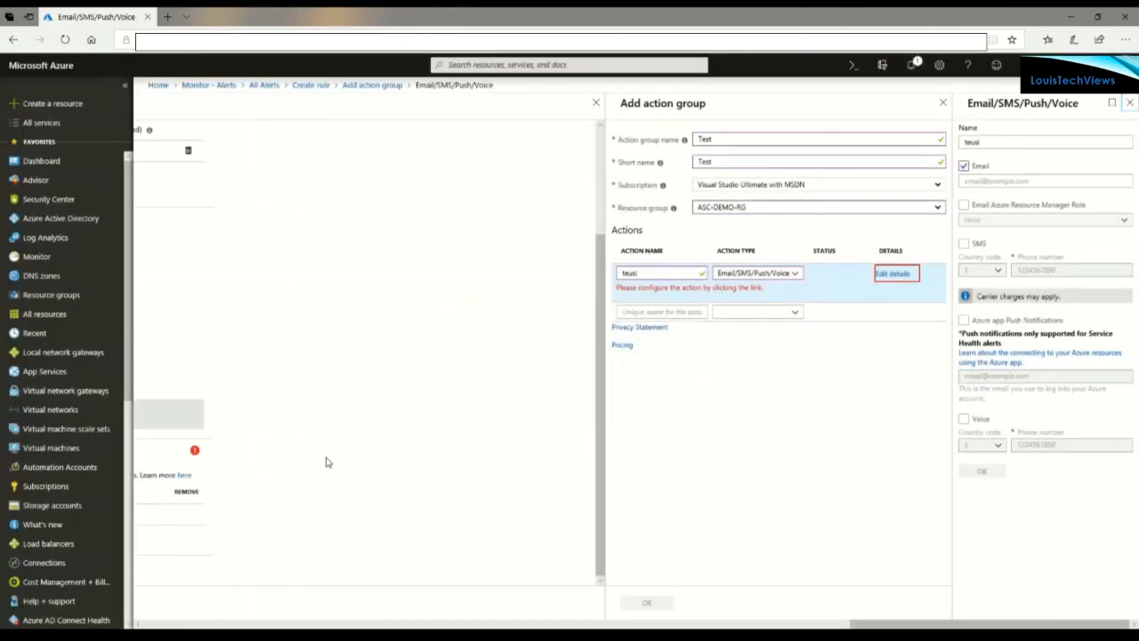
click(385, 516)
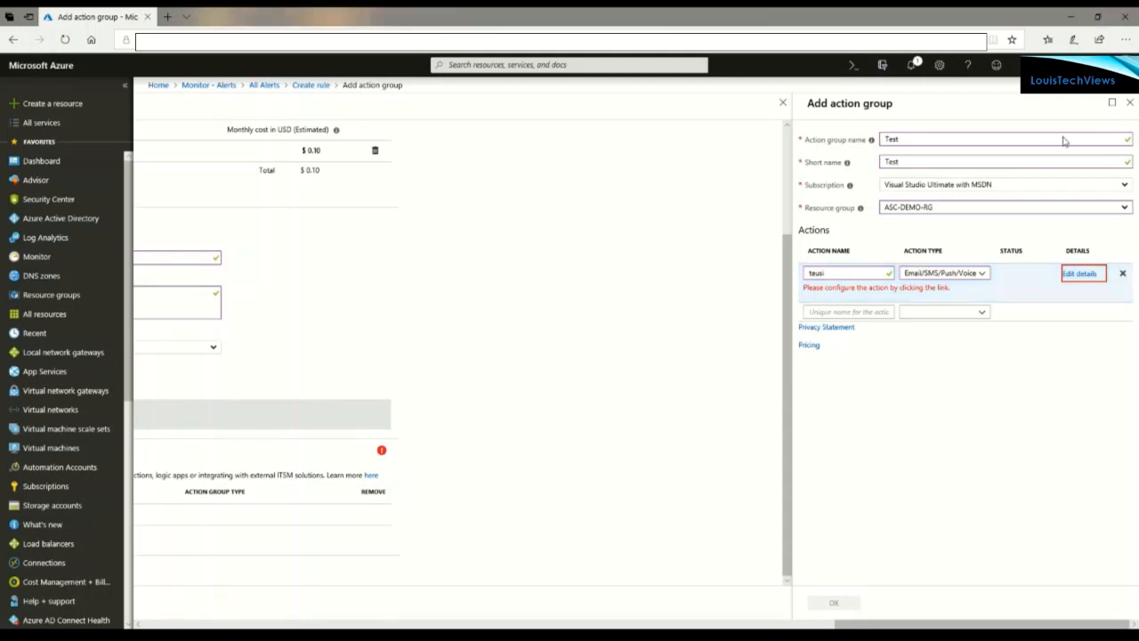
click(1132, 103)
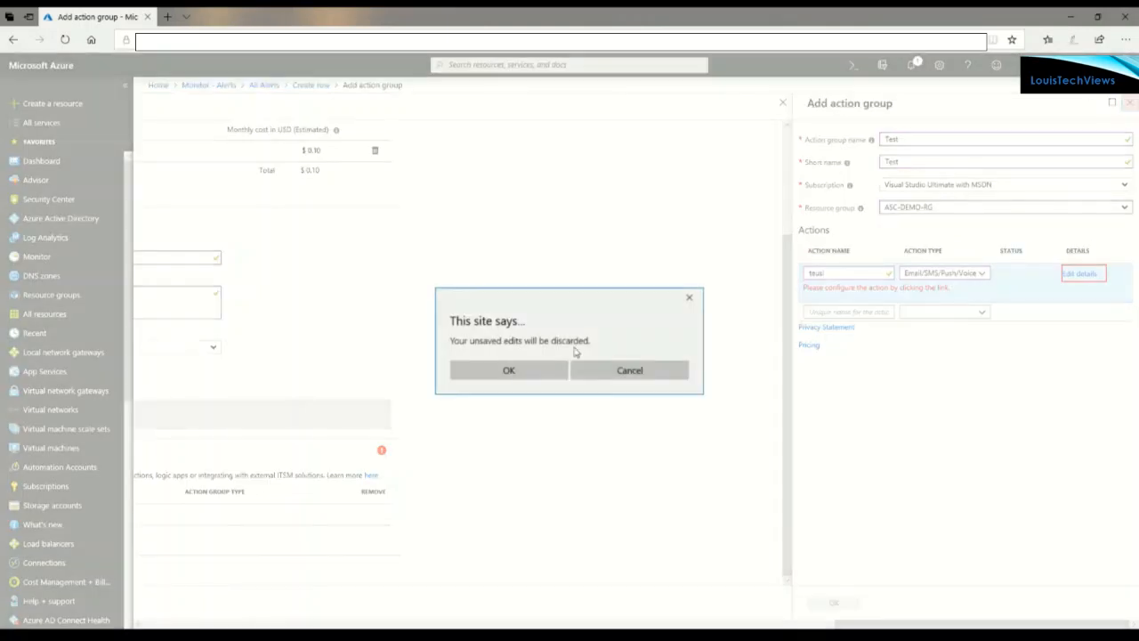
click(509, 370)
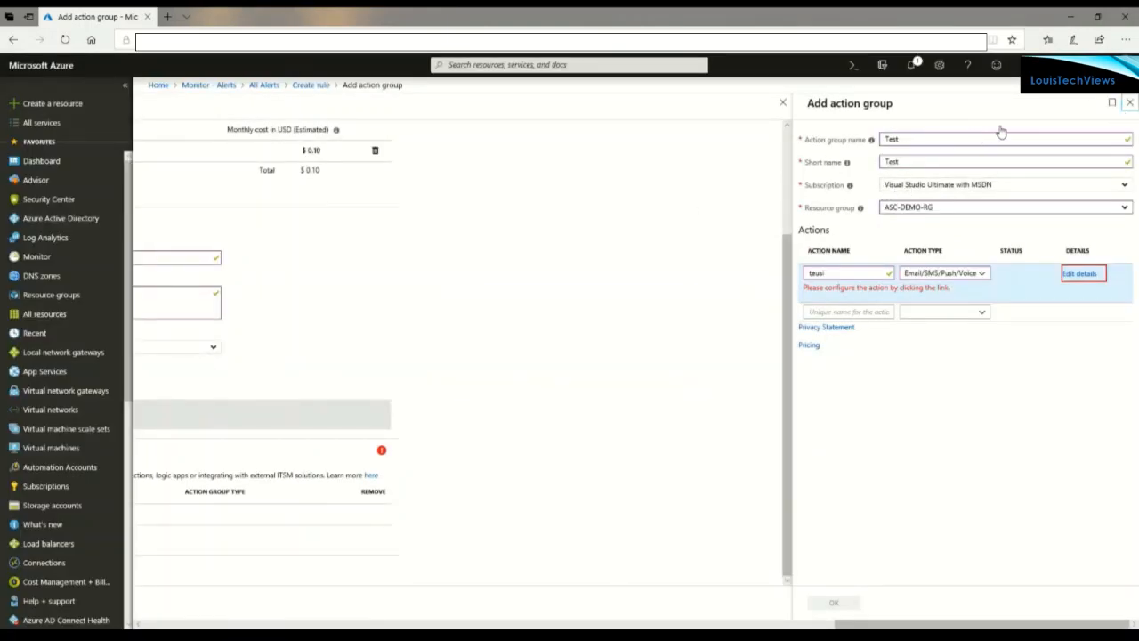
click(1129, 105)
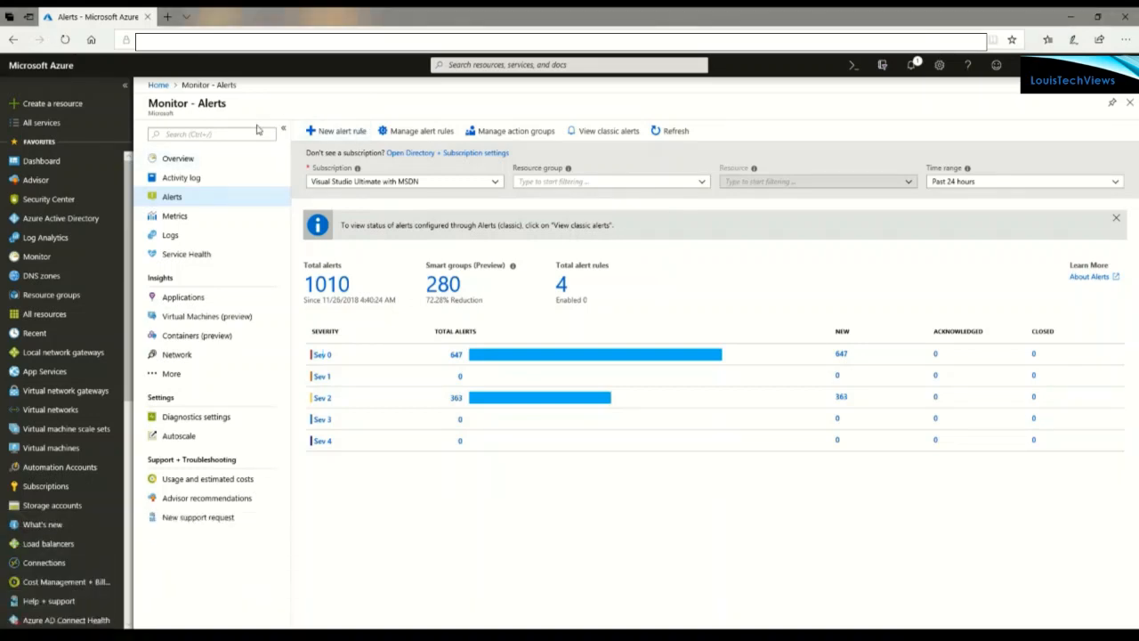
Open Azure Monitor's Metrics page and filter the new chart's resources to the Default-SQL-CentralUS resource group
click(177, 218)
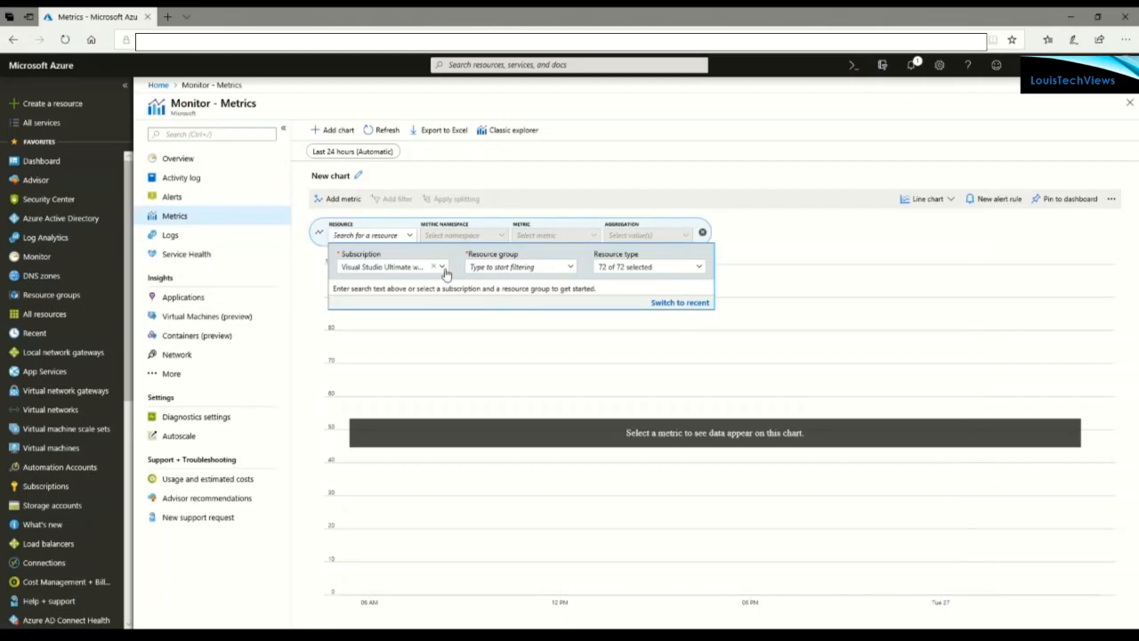
click(412, 237)
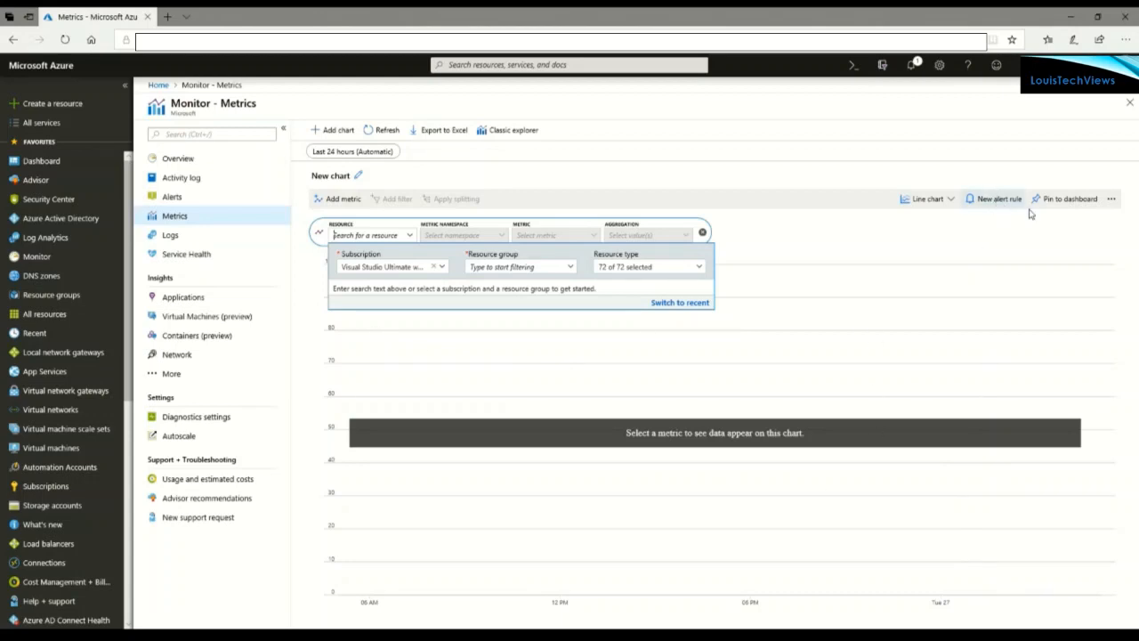
click(574, 270)
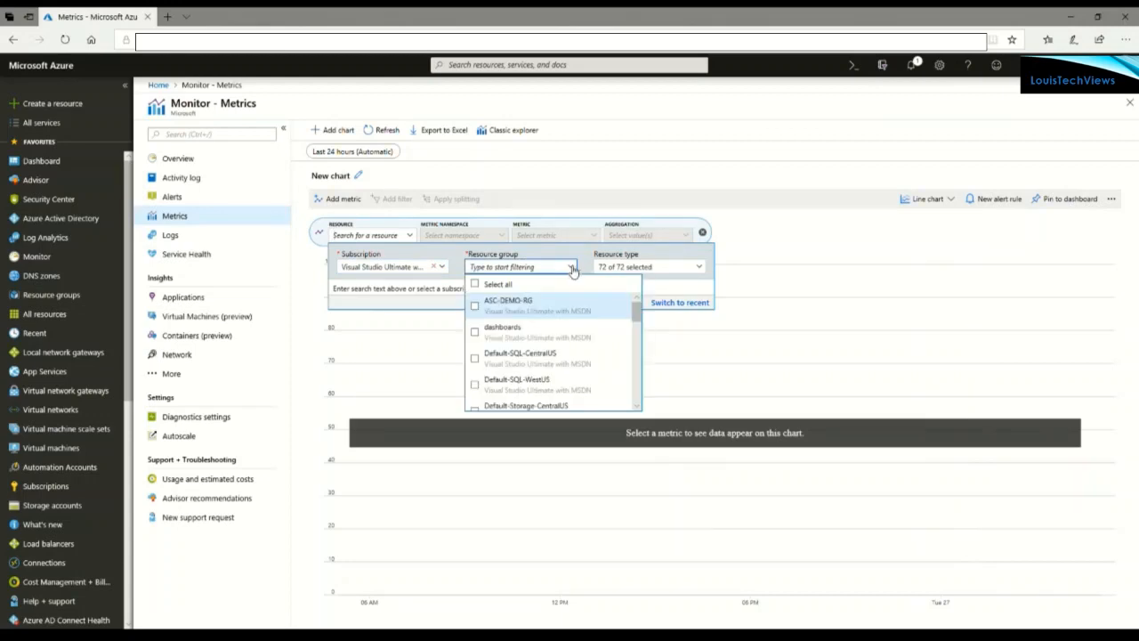
scroll(546, 356, down, 3)
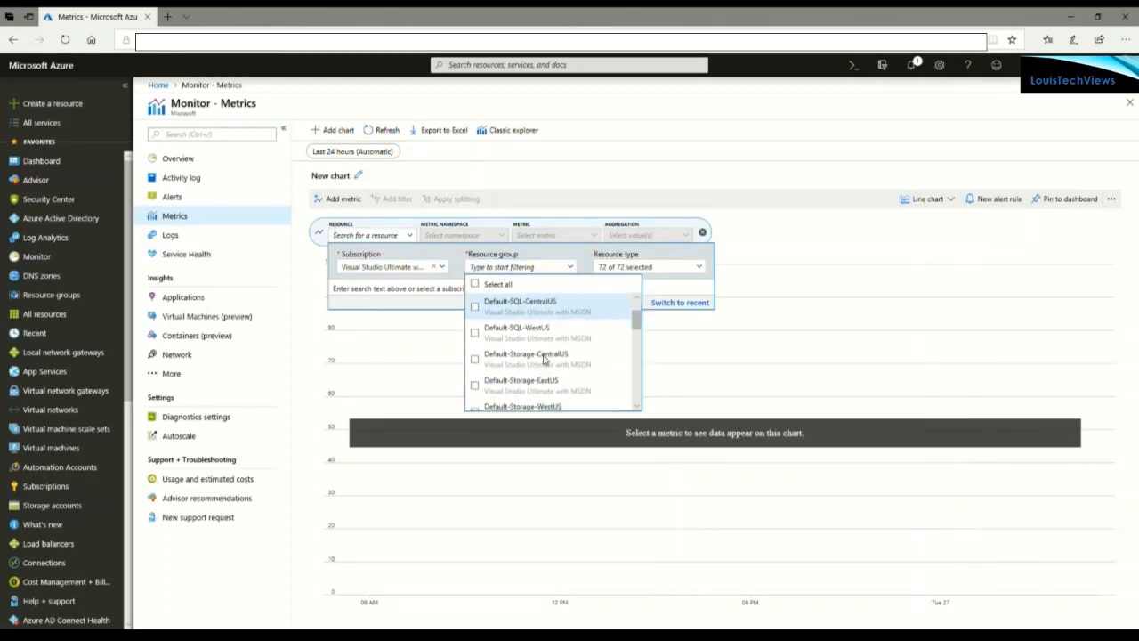
scroll(545, 358, up, 3)
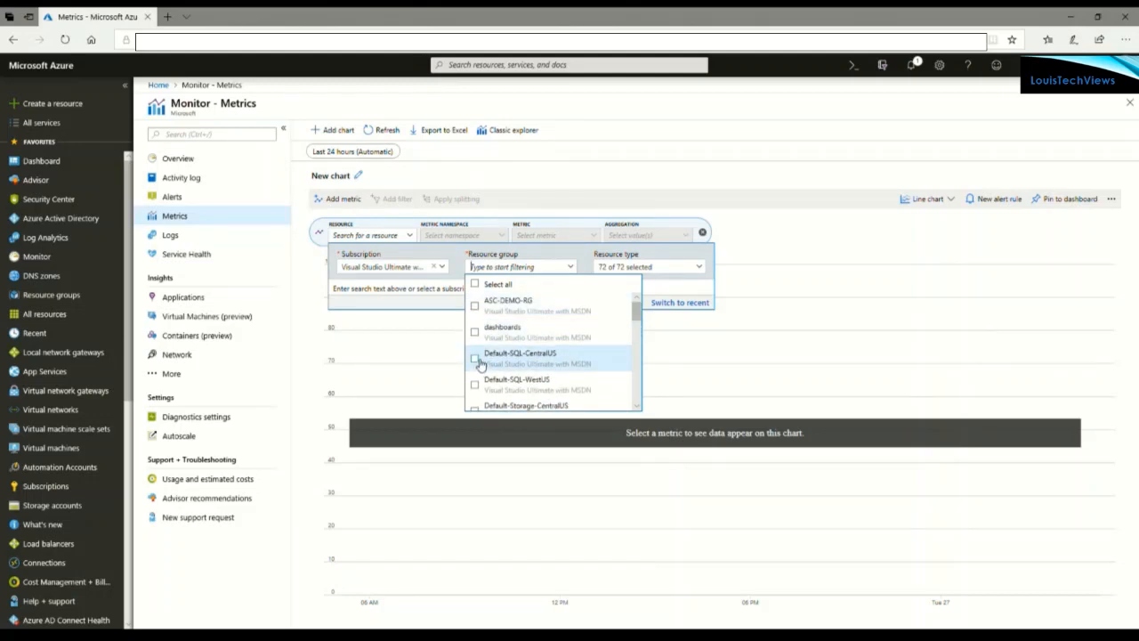
click(525, 354)
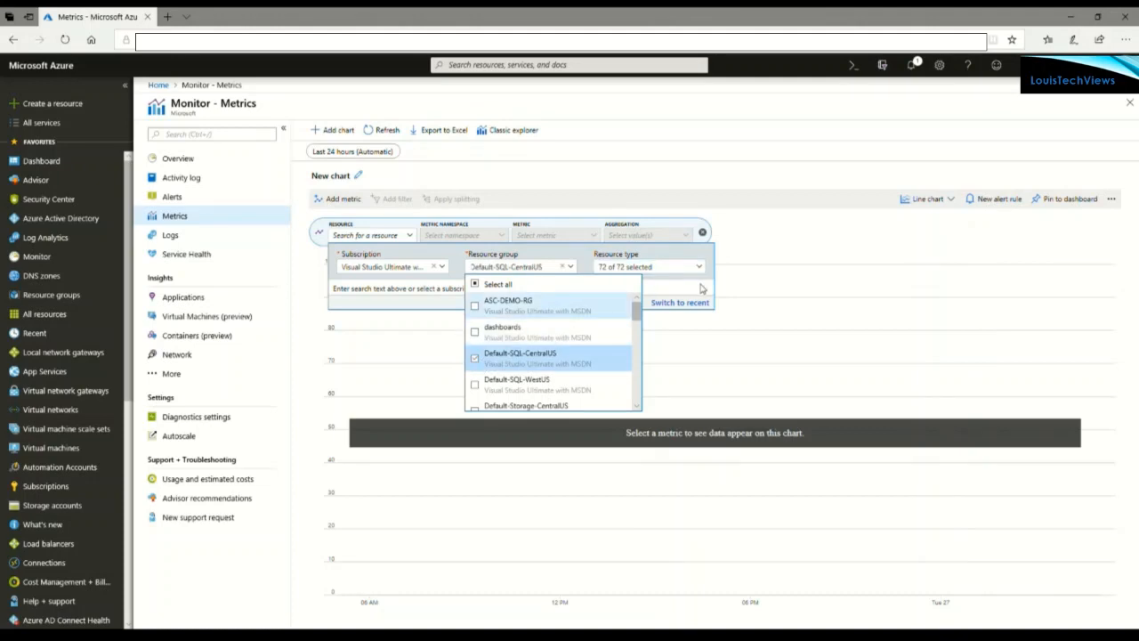
click(702, 283)
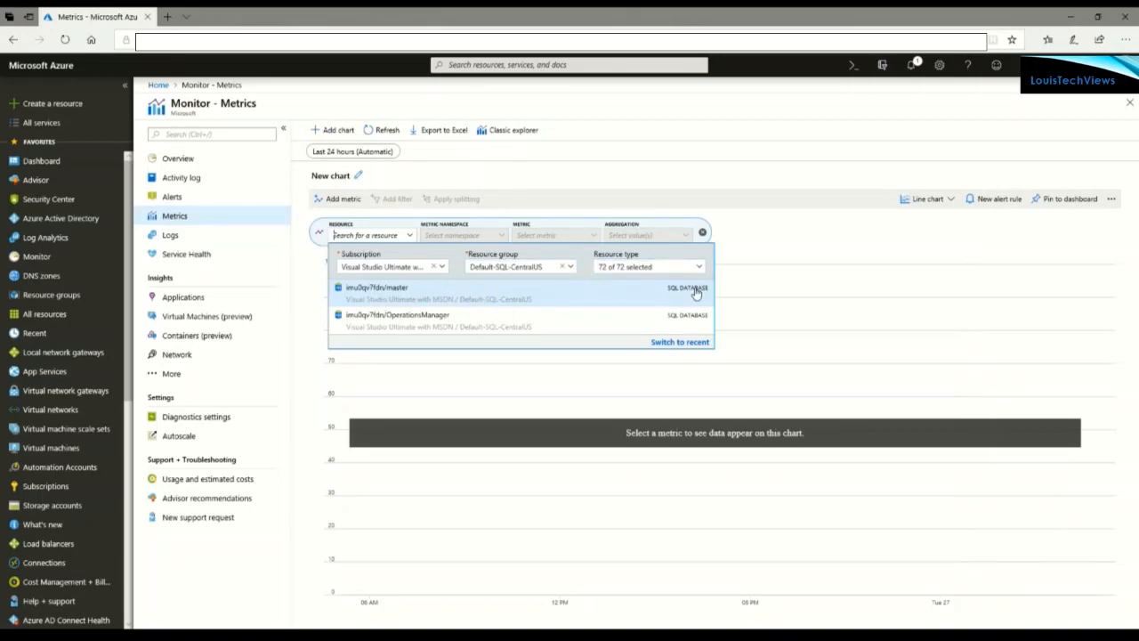
Chart the Deadlocks metric of the imu0qv7fdn/master SQL database and check its aggregation options, keeping Sum
click(463, 299)
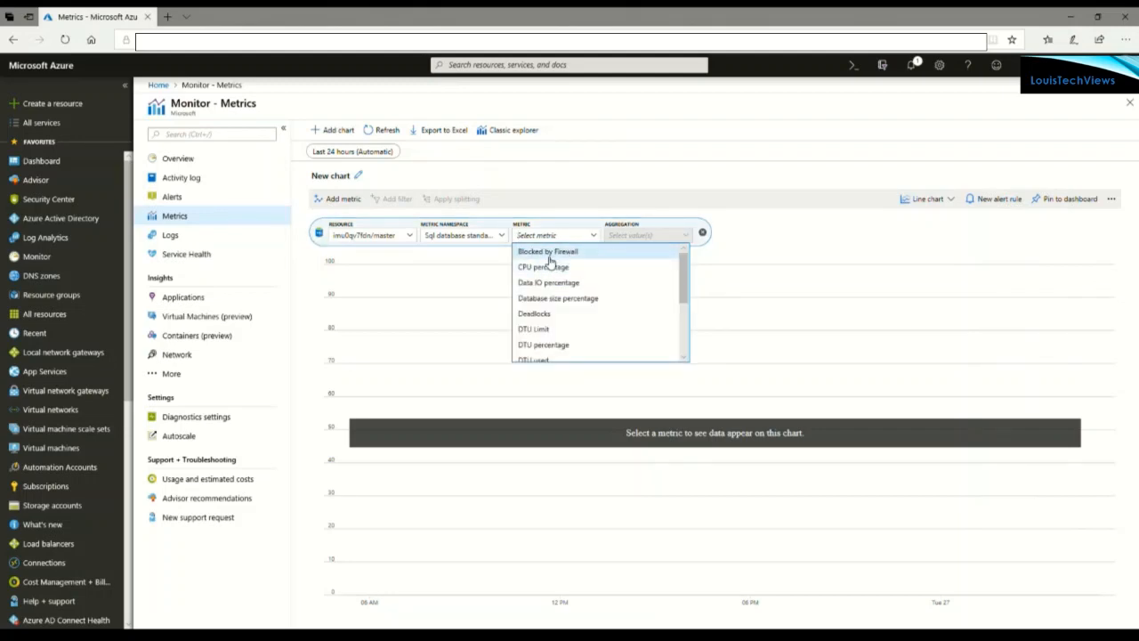
scroll(546, 264, down, 3)
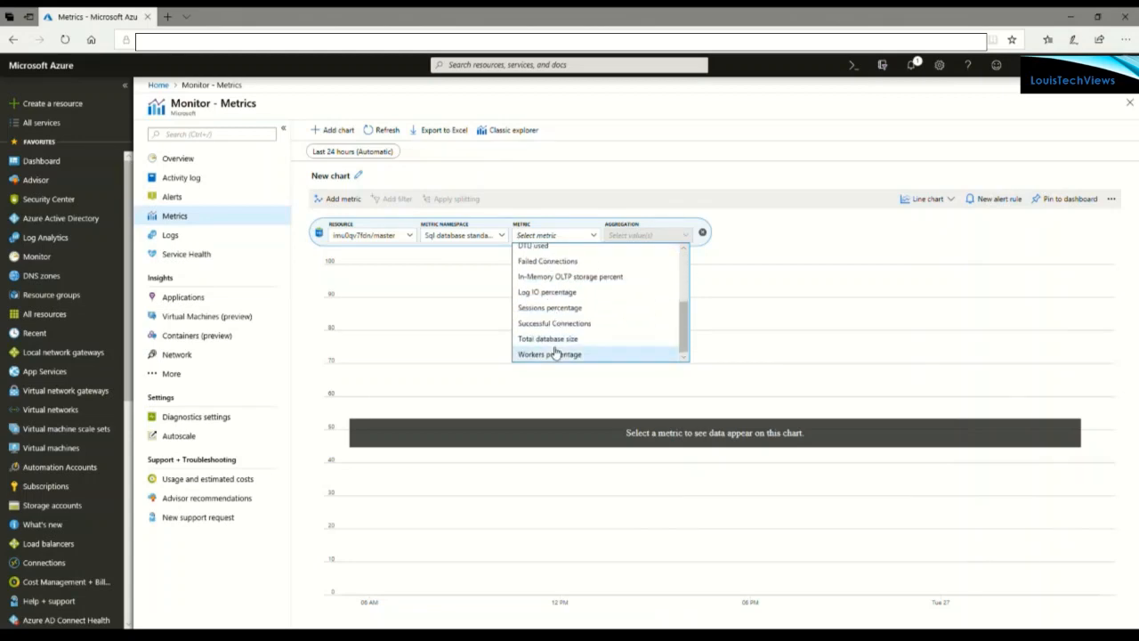
scroll(554, 353, up, 4)
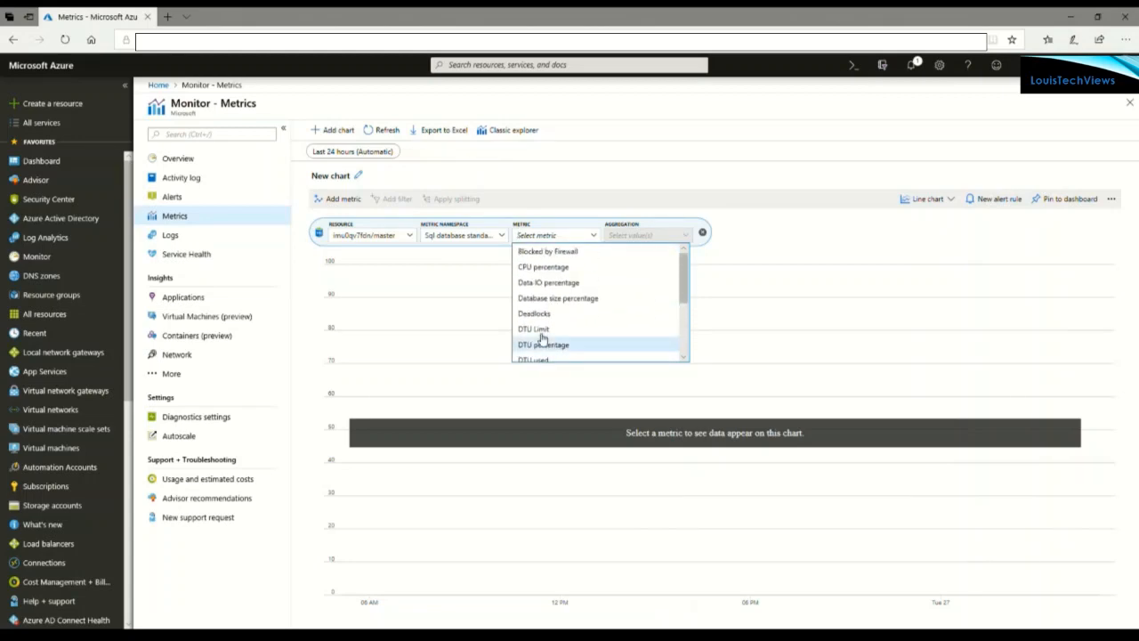
click(537, 320)
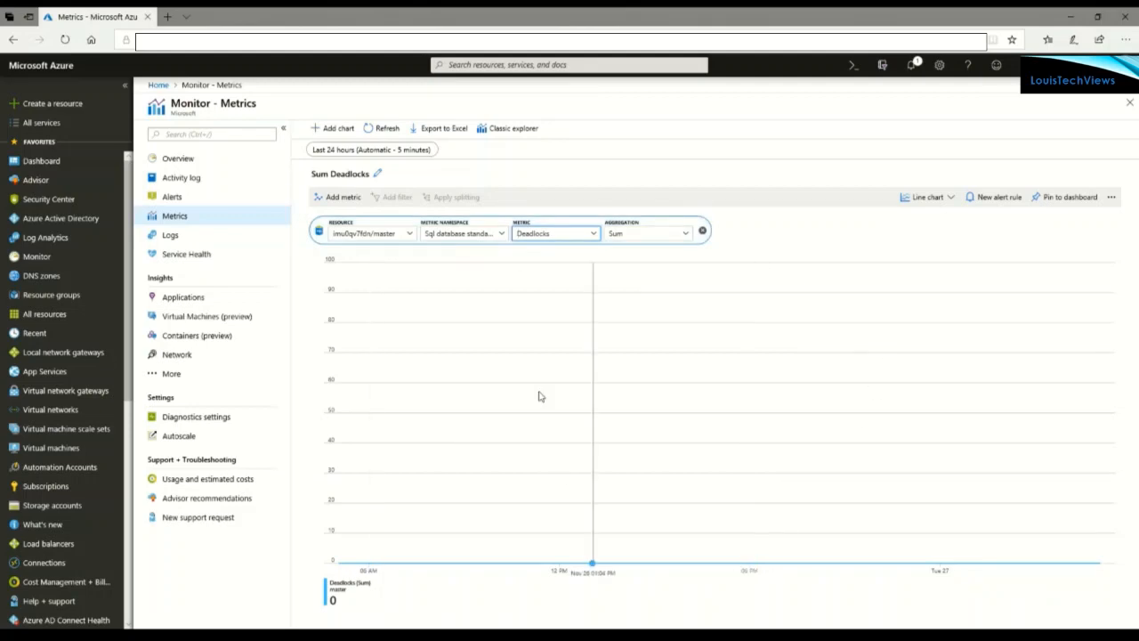
click(673, 237)
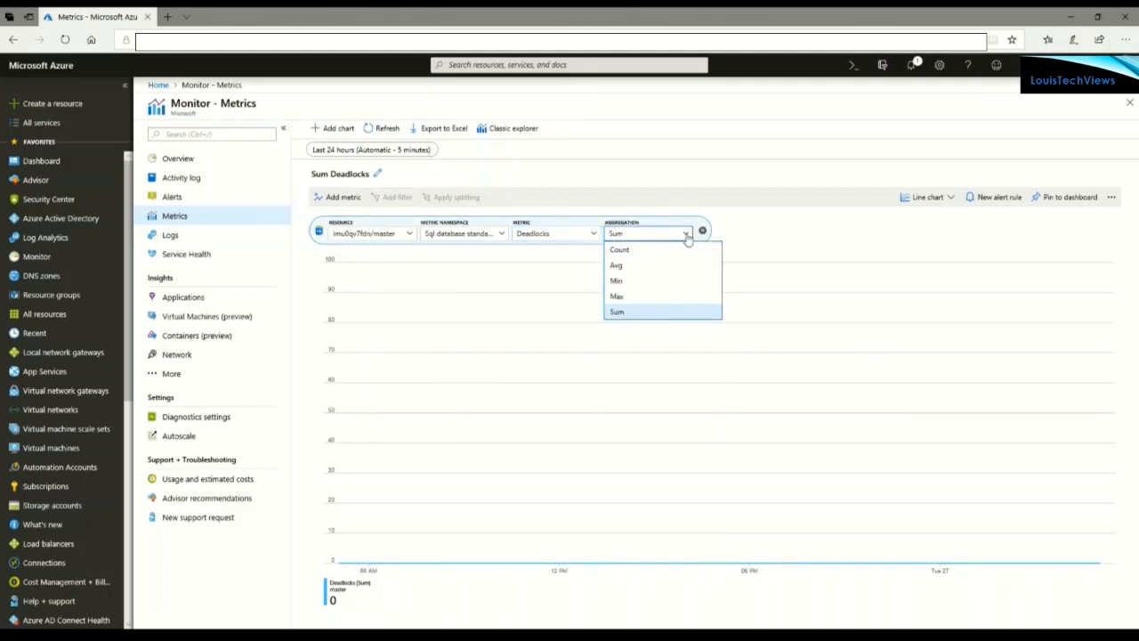
click(686, 235)
click(687, 236)
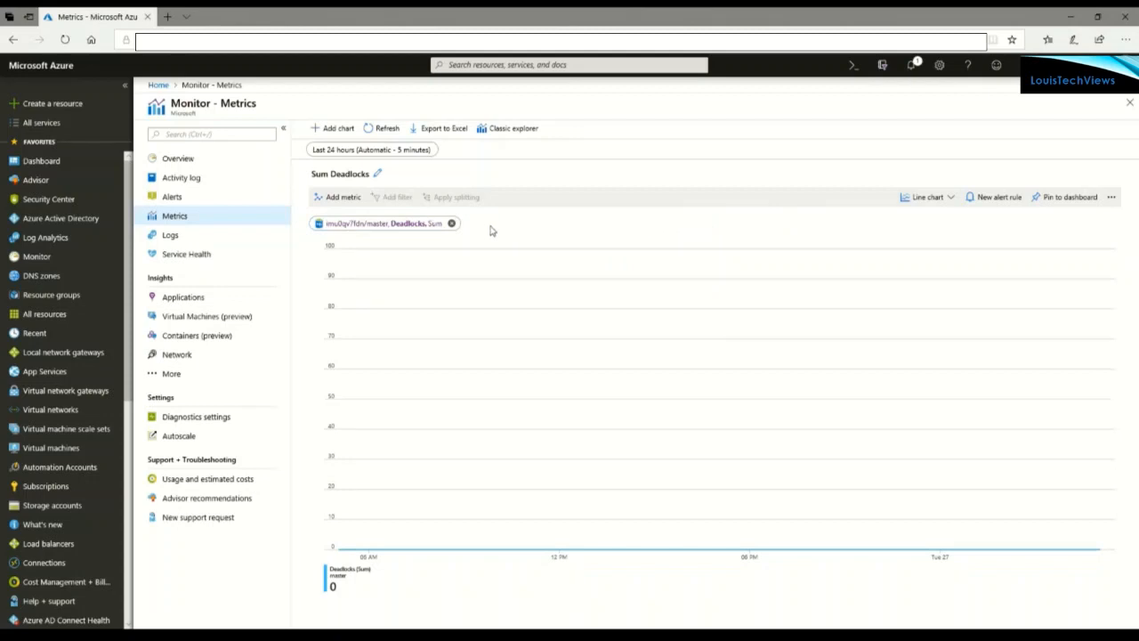
Add the Blocked by Firewall metric to the Deadlocks chart and review the time range options without applying a change
click(344, 197)
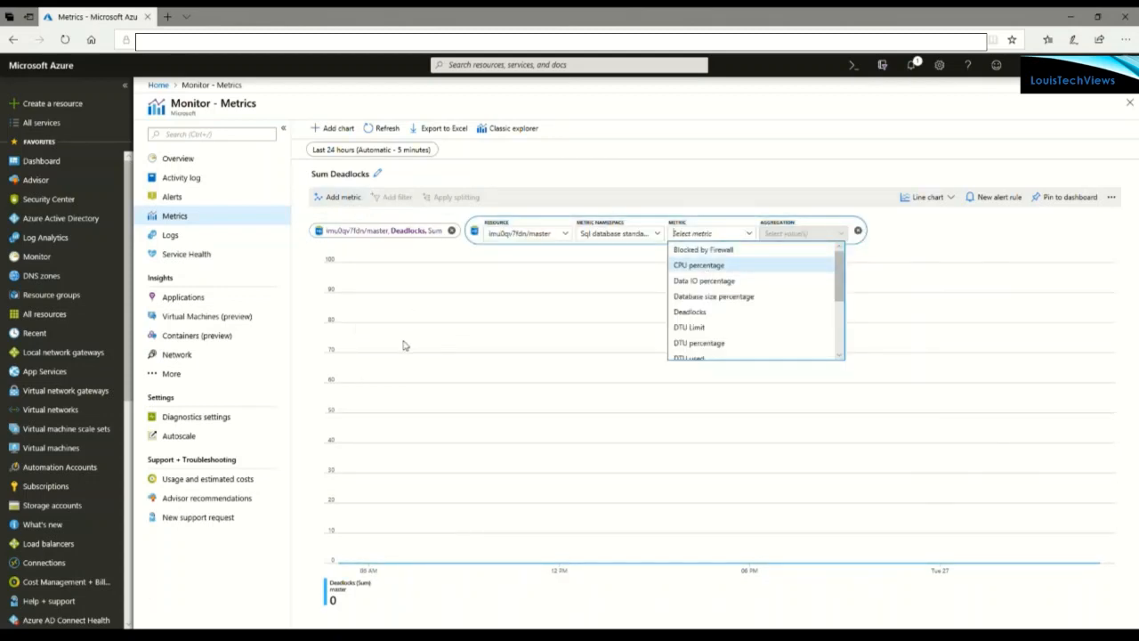
click(702, 251)
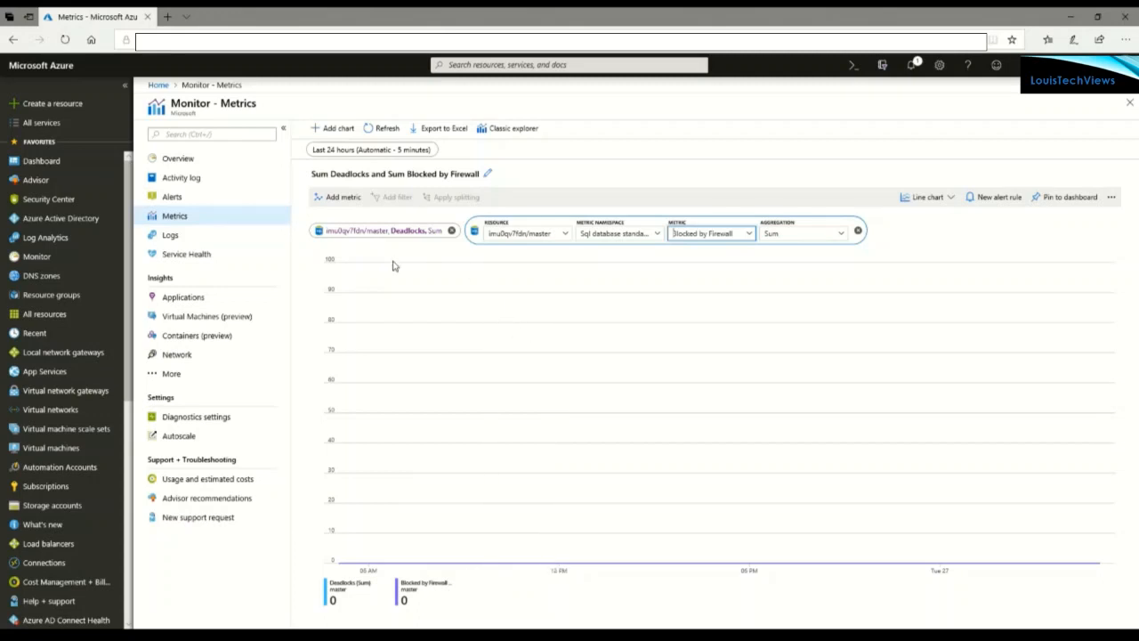
click(389, 155)
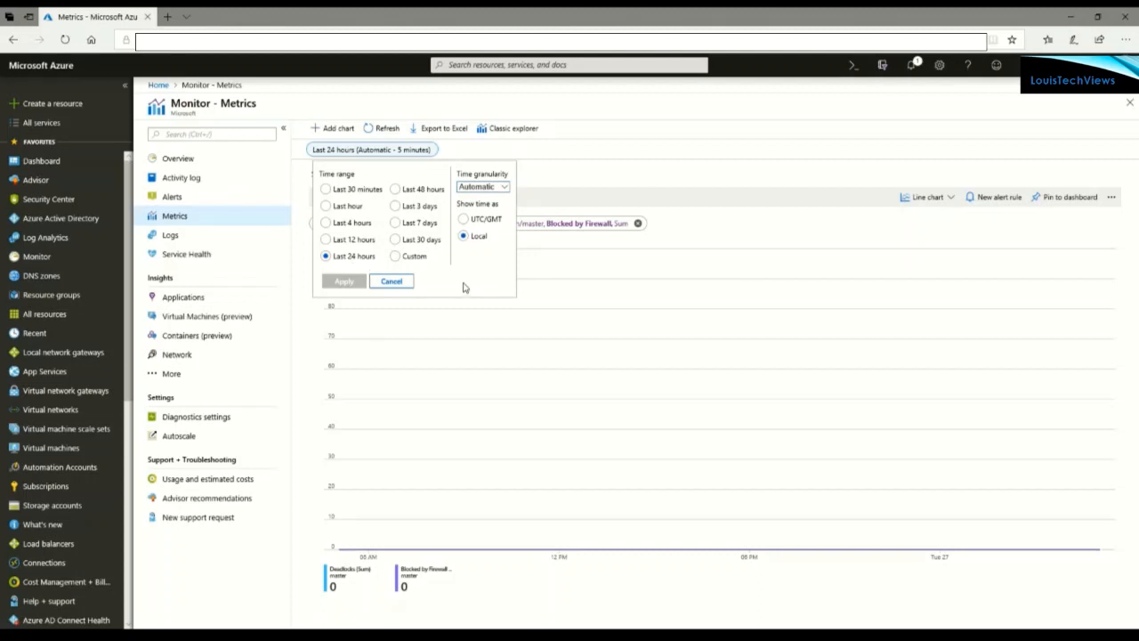
click(391, 281)
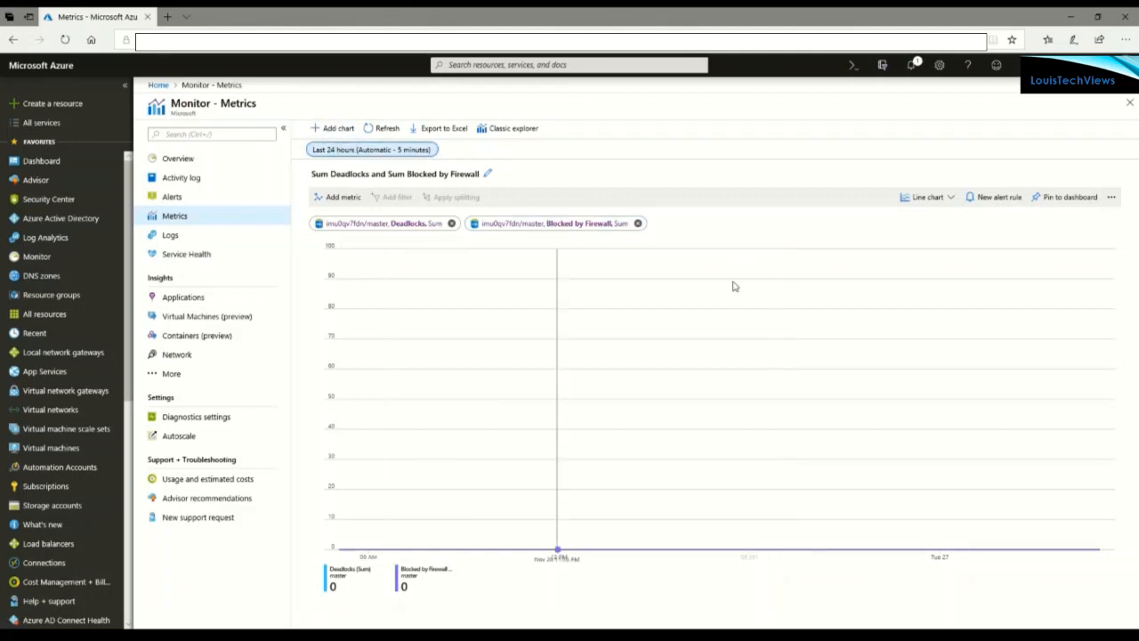
Add a second chart and filter its resources to the Default-Web-CentralUS resource group
click(330, 130)
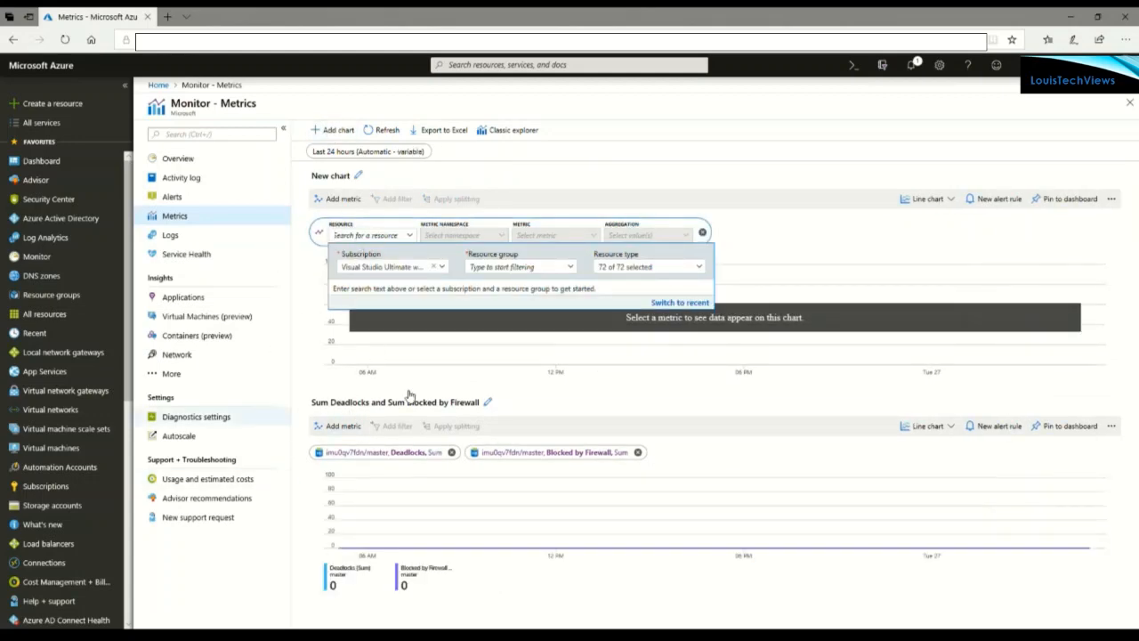
click(574, 270)
scroll(491, 347, down, 3)
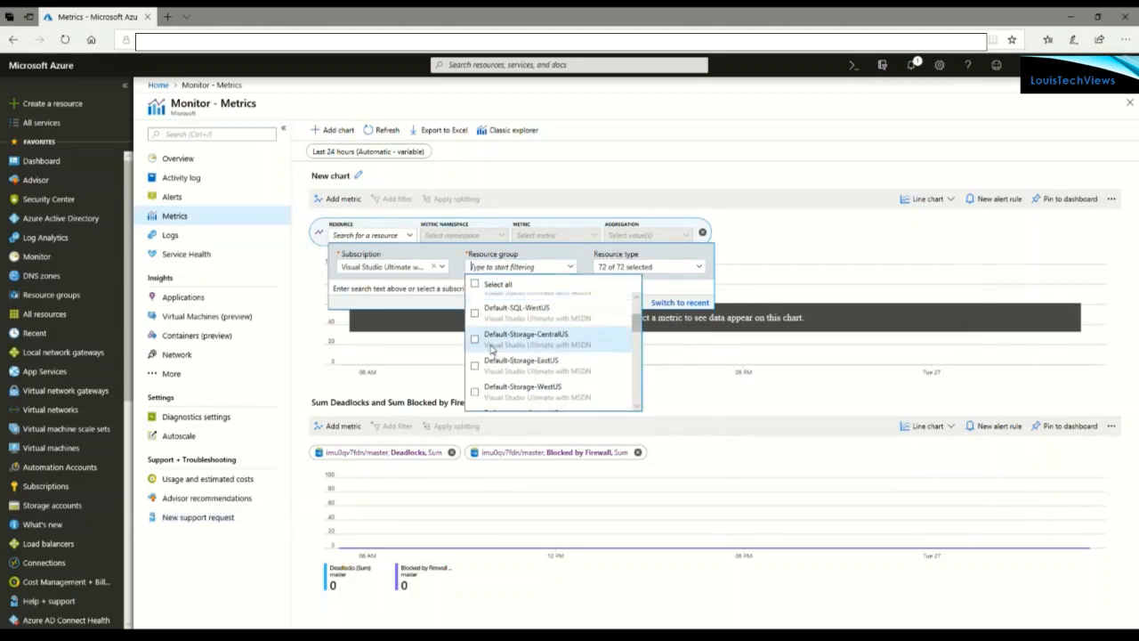
scroll(482, 349, down, 1)
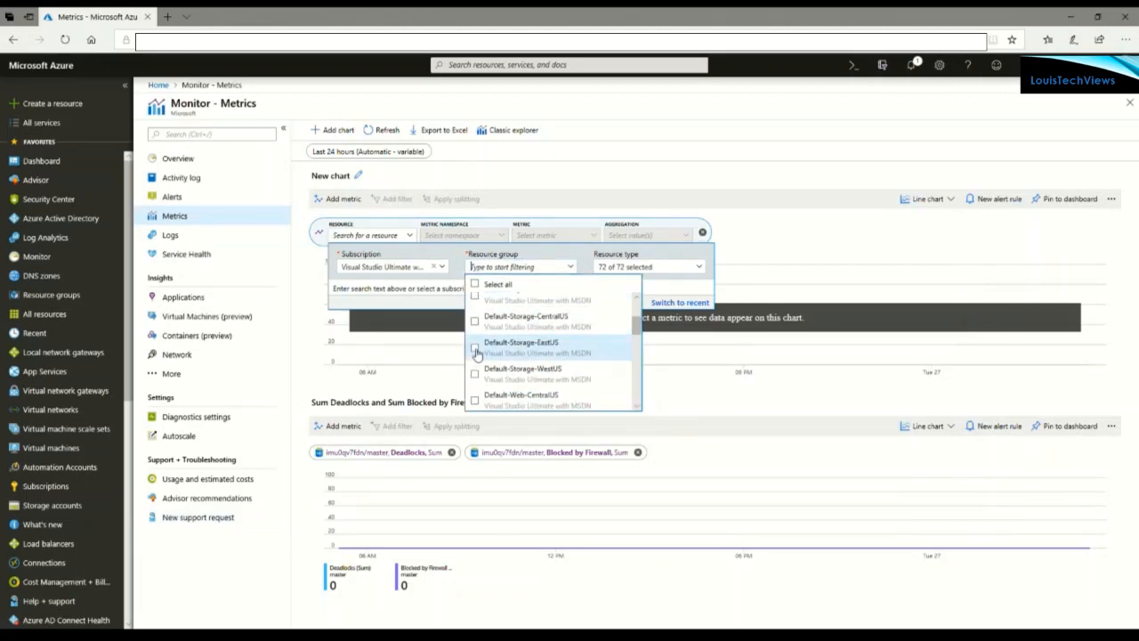
scroll(478, 356, down, 1)
click(476, 365)
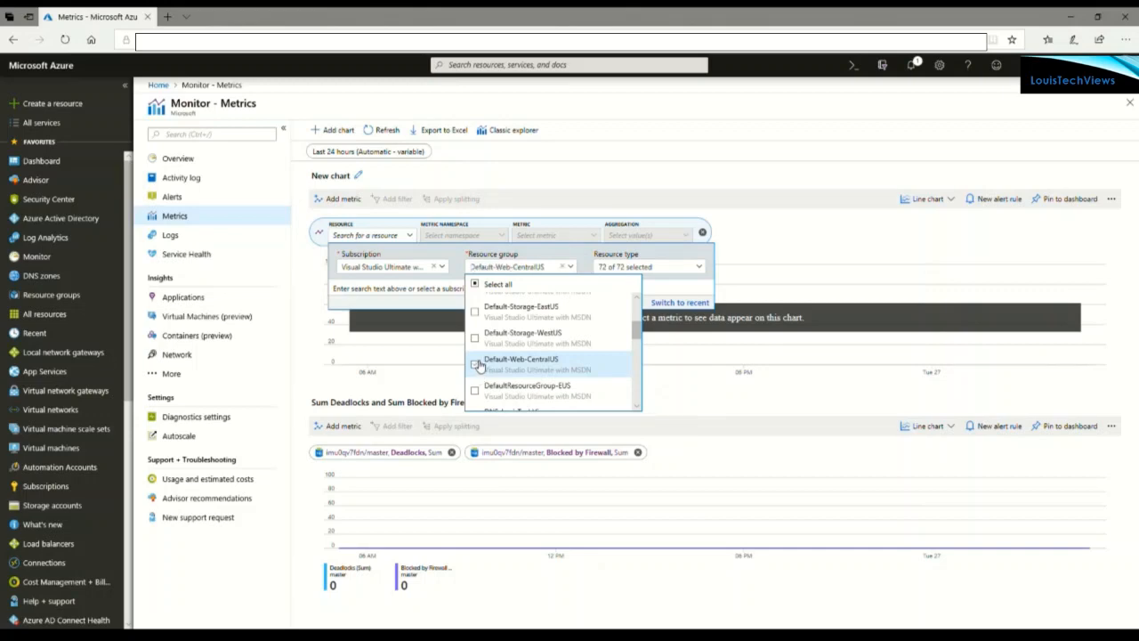
scroll(497, 351, up, 1)
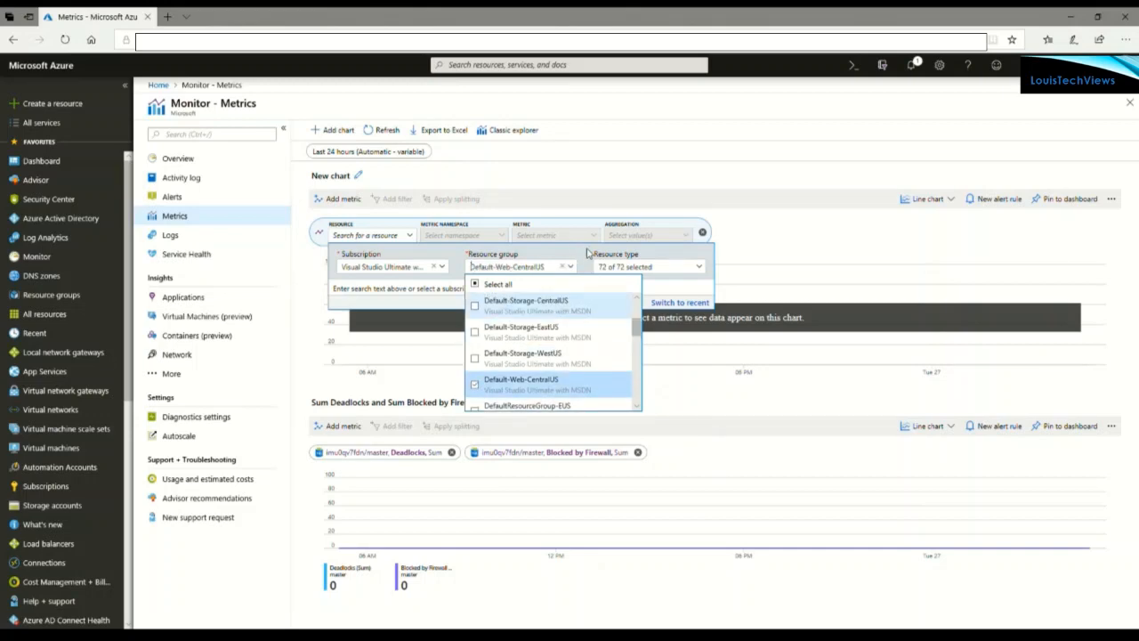
click(588, 254)
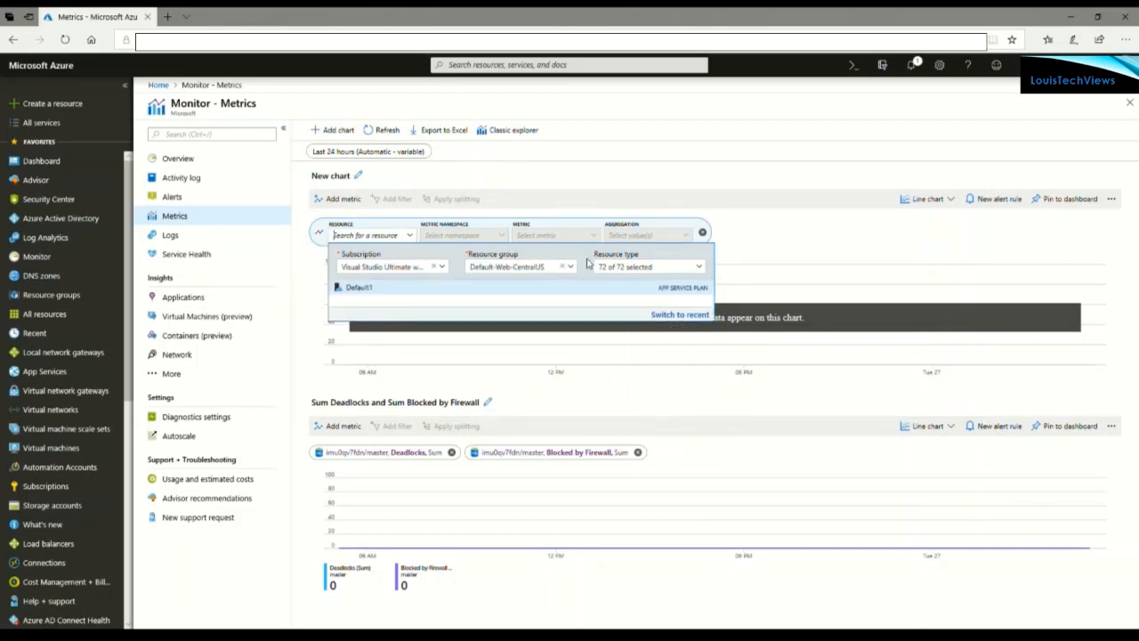
Chart the CPU Percentage metric of the Default1 App Service plan and review the available chart types, keeping the line chart
click(365, 295)
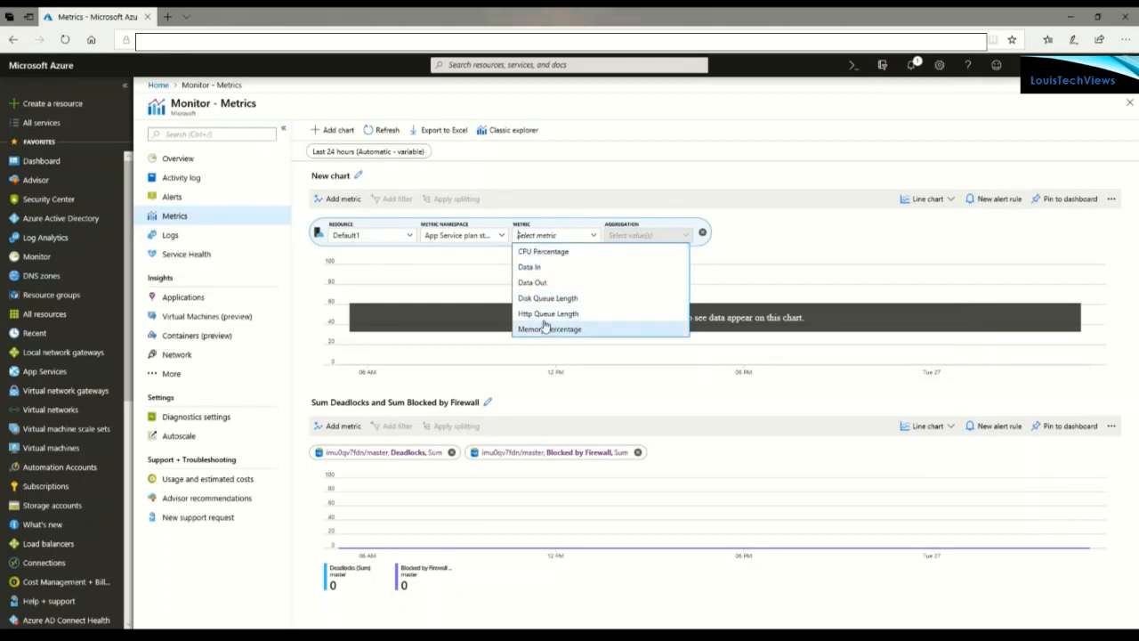
click(530, 253)
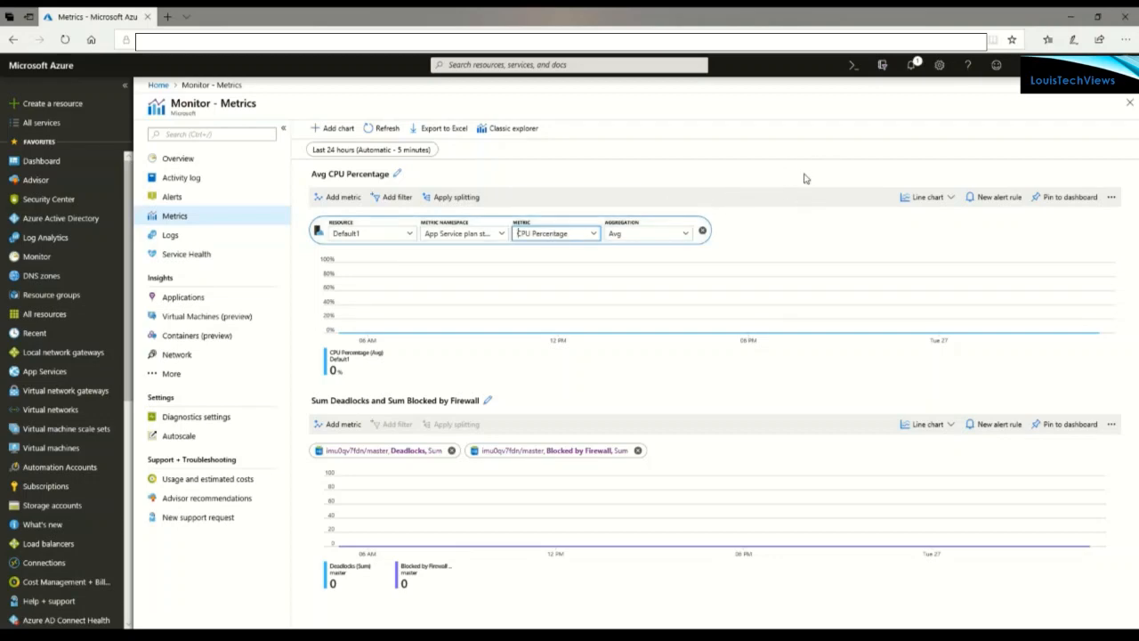
click(951, 198)
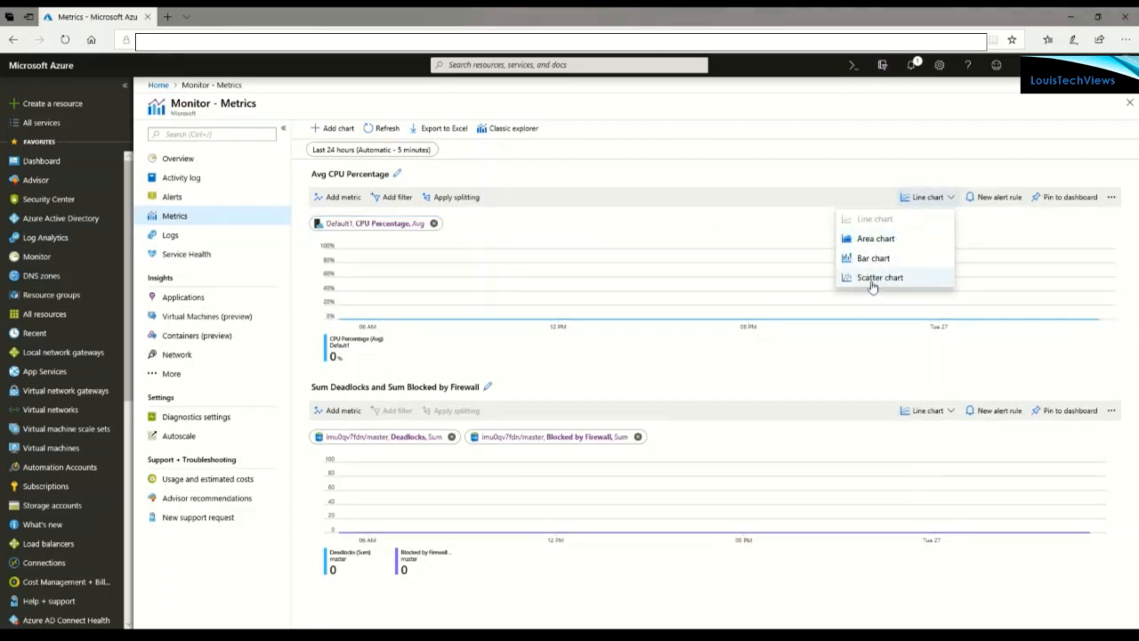
click(845, 187)
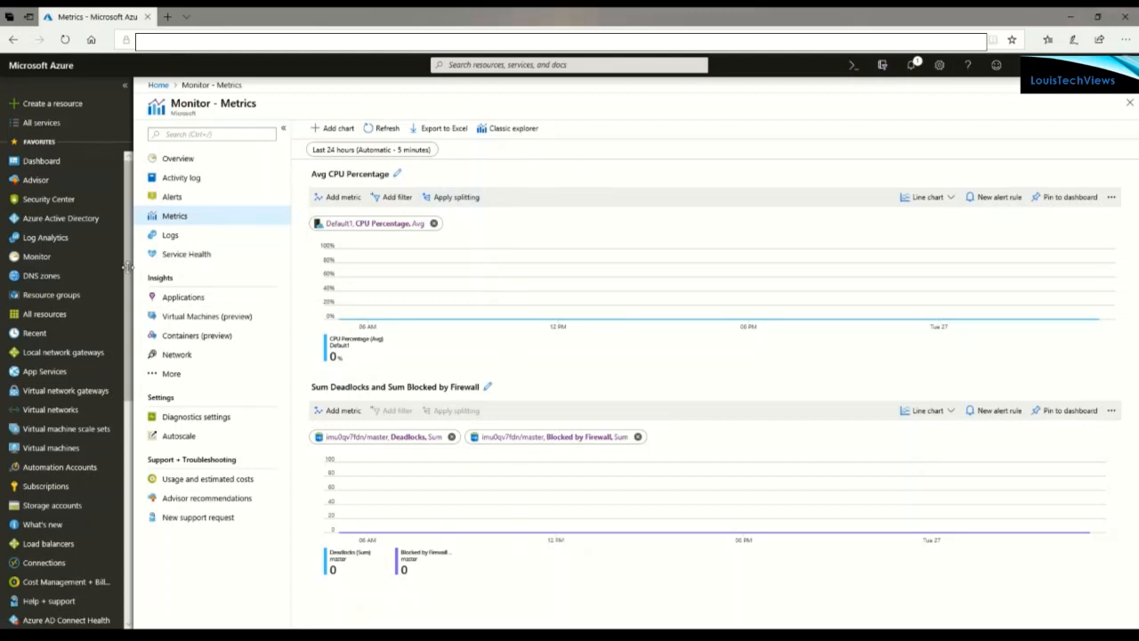
Open Azure Monitor's Logs page and expand ADAssessment, ADReplication and AlertManagement down to AlertHistory's fields in the schema
click(176, 244)
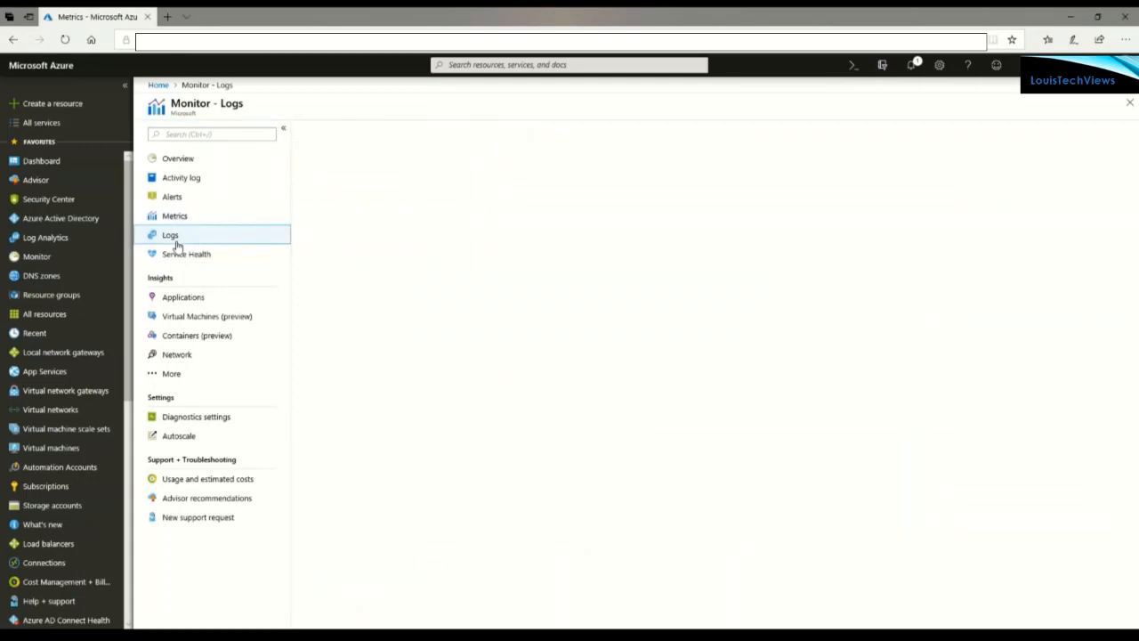
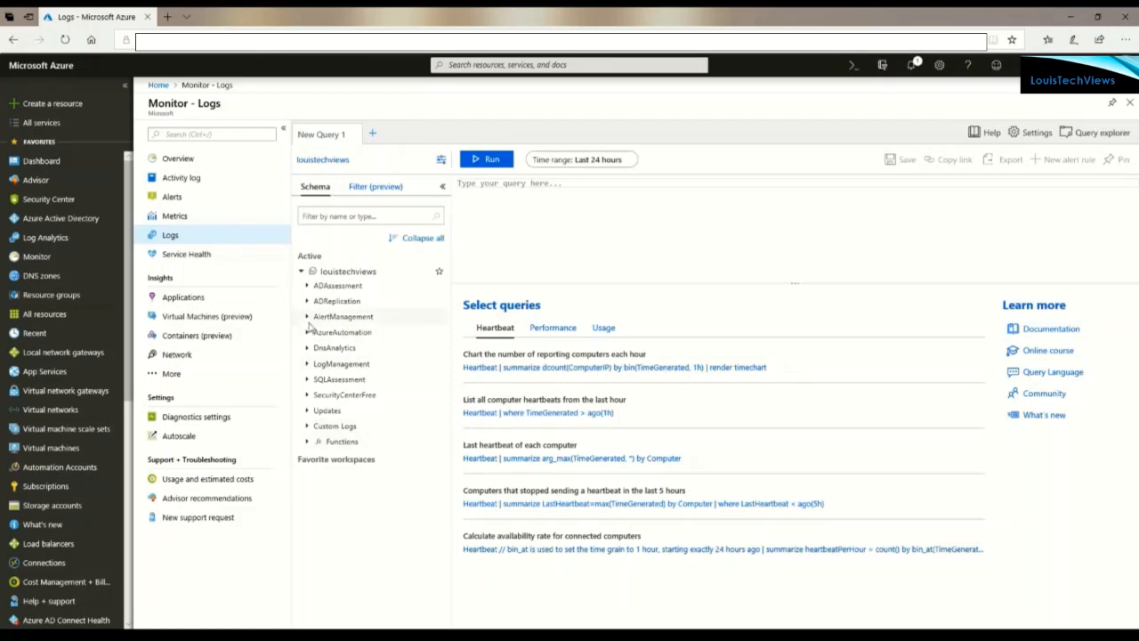
click(307, 286)
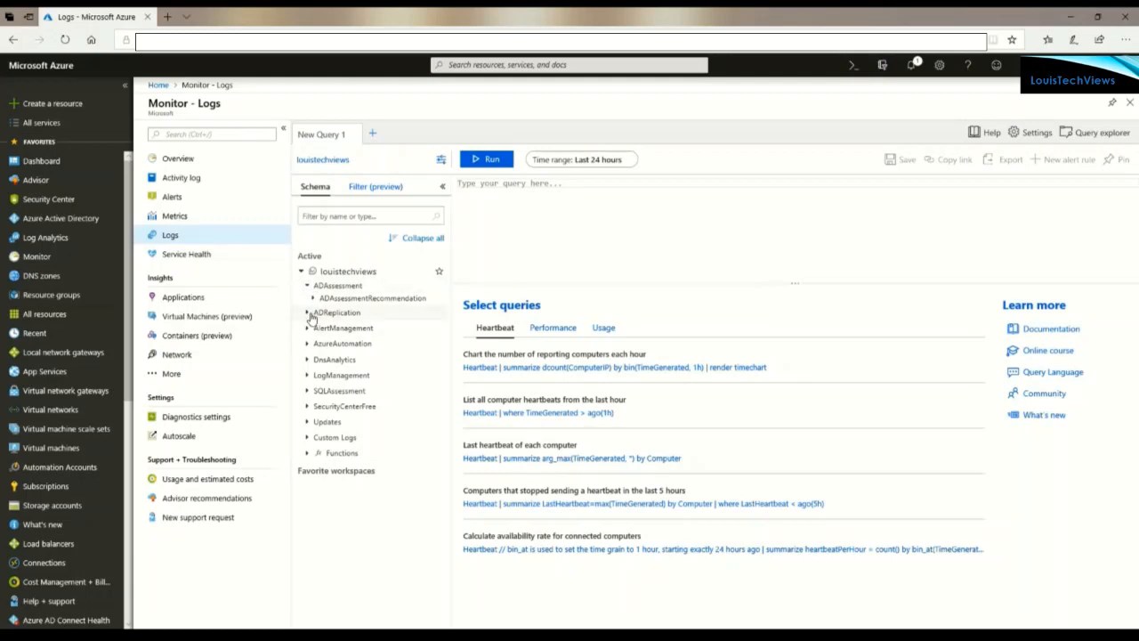
click(308, 313)
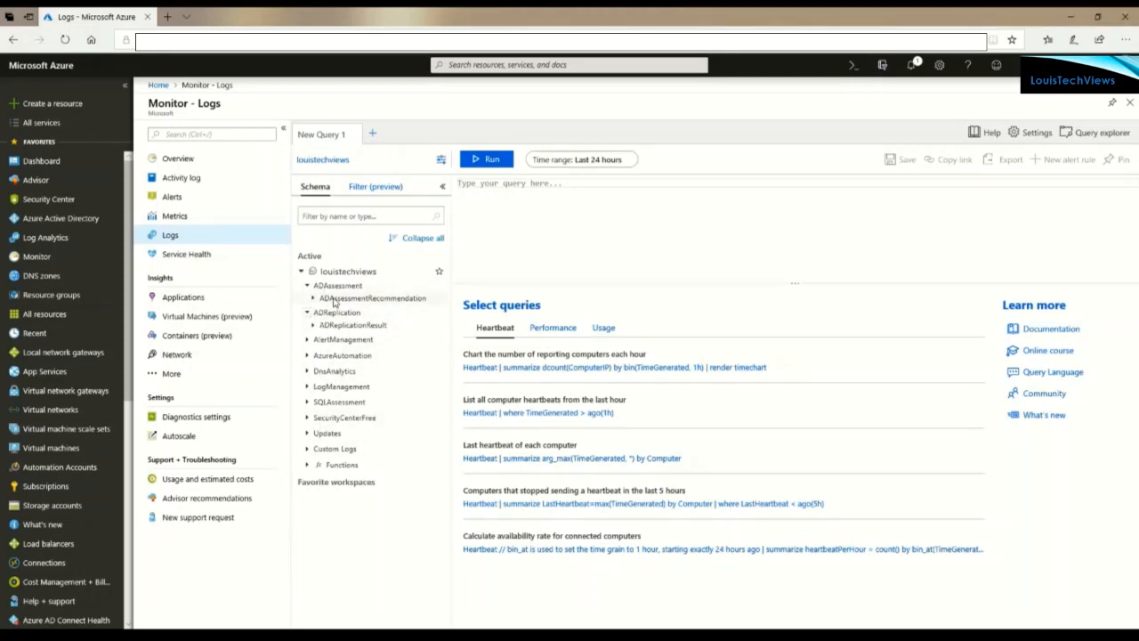
click(307, 341)
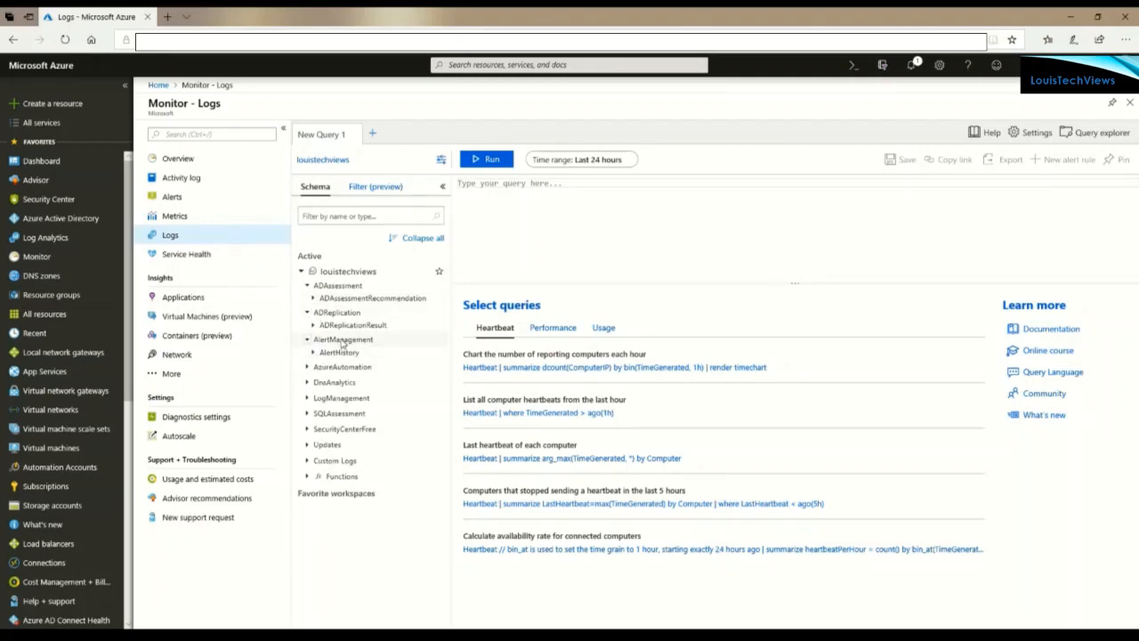
double_click(343, 342)
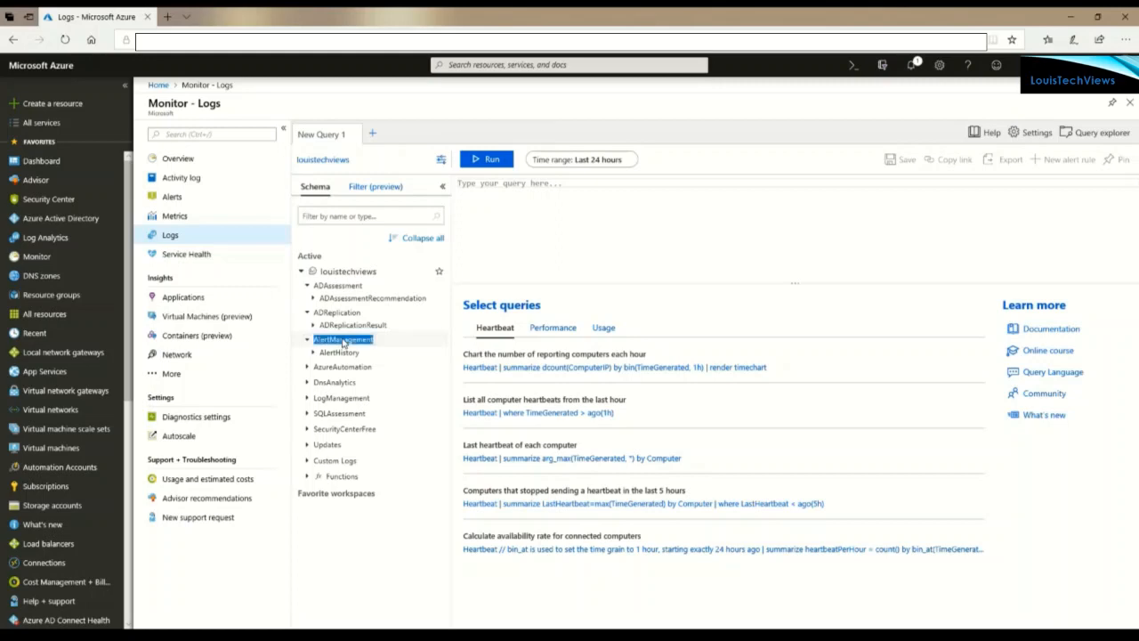
click(315, 354)
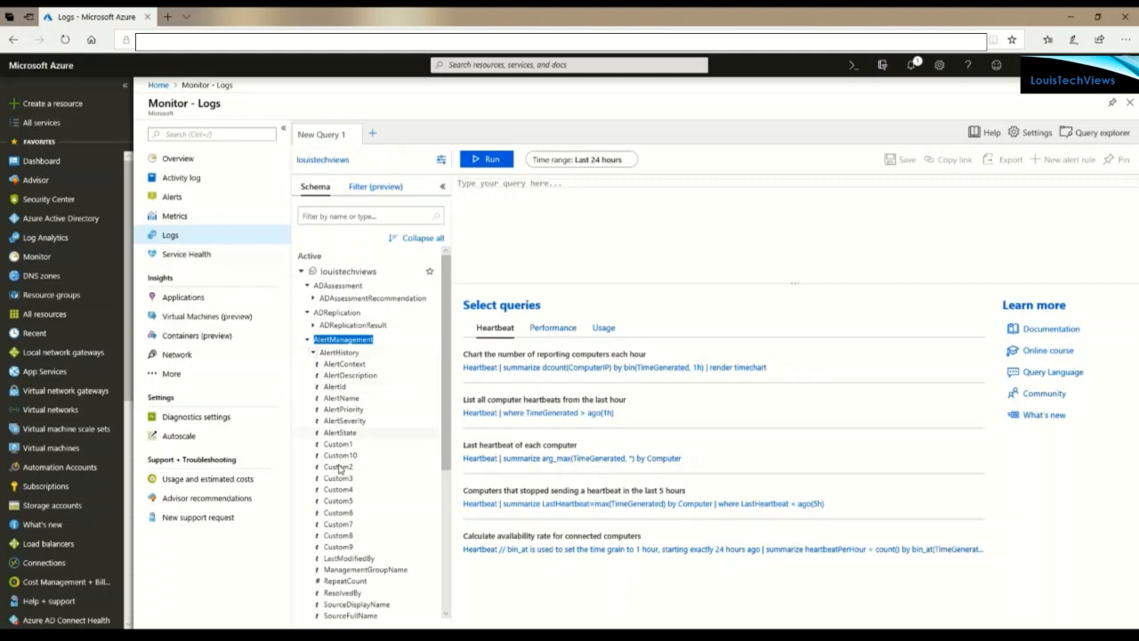
scroll(349, 590, down, 5)
scroll(345, 579, up, 5)
Insert the AlertHistory table into the new query, run it over the last 24 hours and look through the result columns
double_click(340, 353)
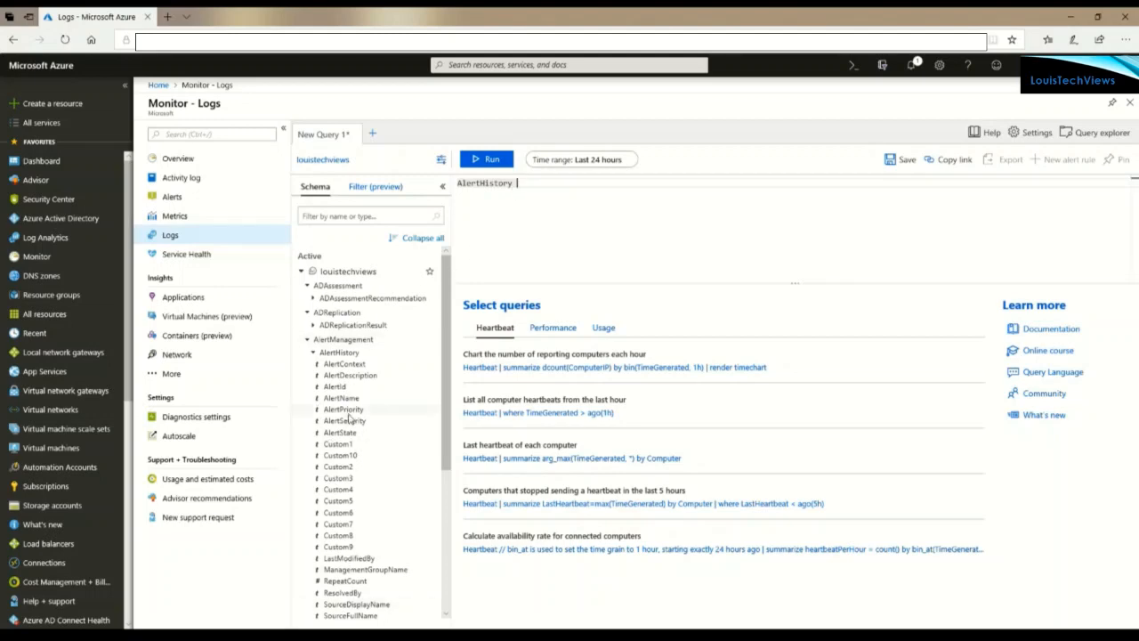
scroll(351, 485, down, 1)
scroll(351, 485, up, 1)
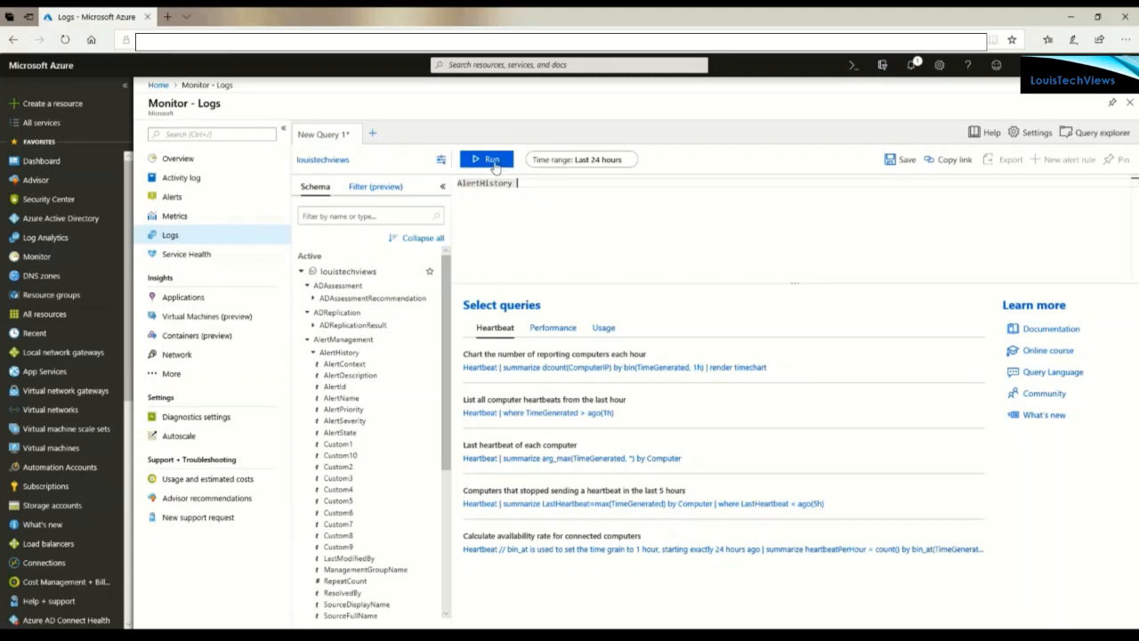
click(492, 160)
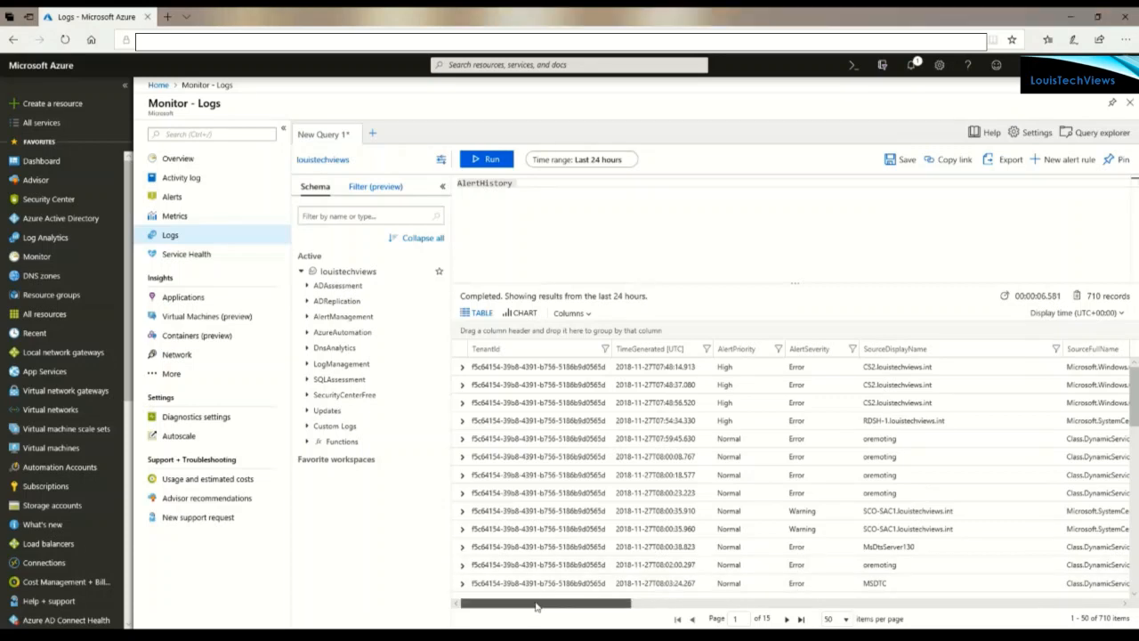
drag(537, 606, 599, 606)
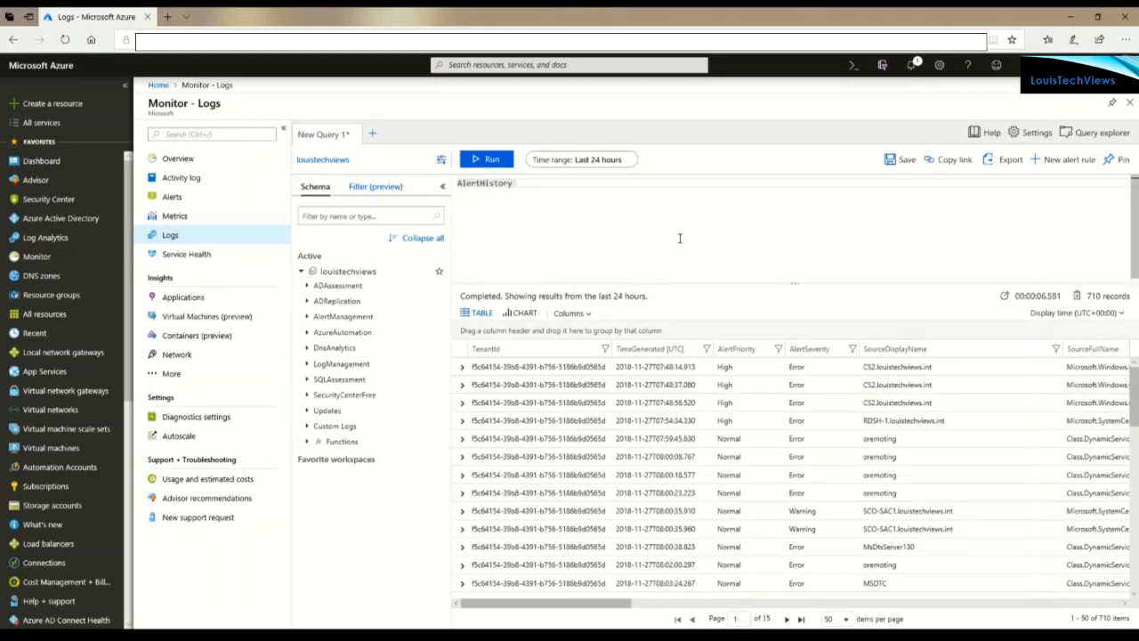
Display the AlertHistory query results as a stacked column chart and return to the query text
click(524, 314)
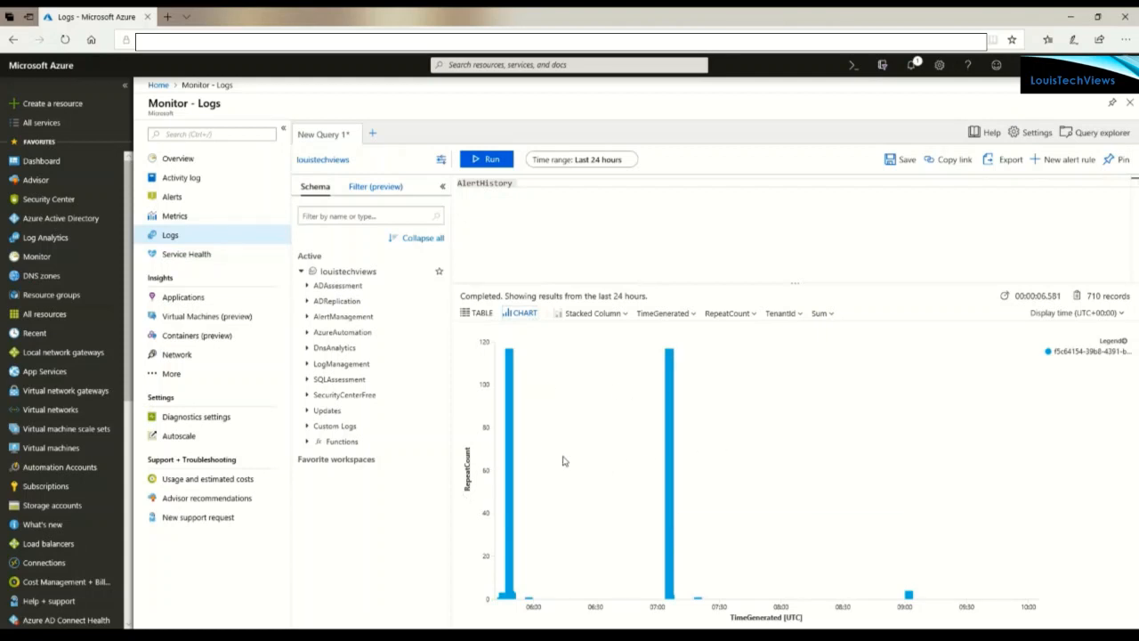
mouse_move(510, 473)
click(529, 190)
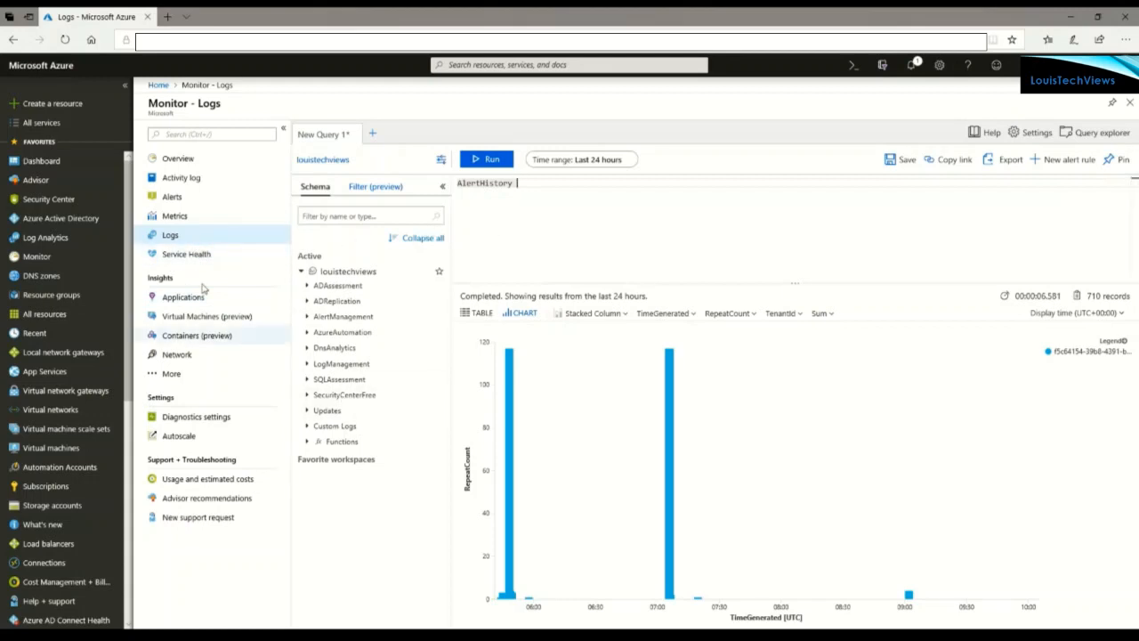
Open Azure Monitor's Service Health page and dismiss the tip about pinning a personalized world map
click(187, 262)
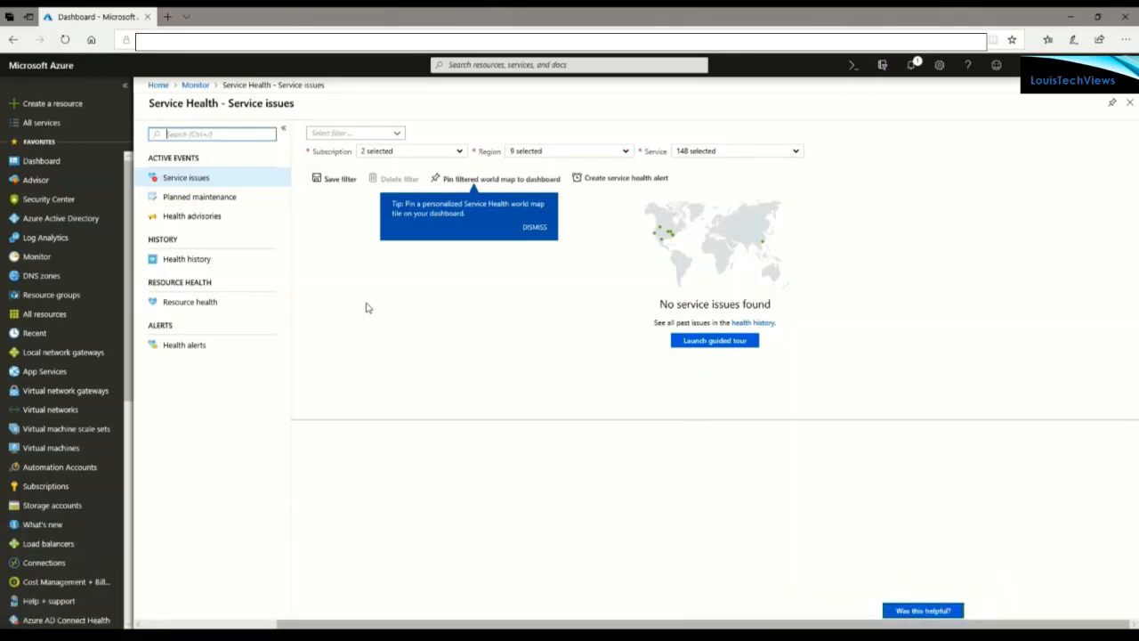
click(530, 240)
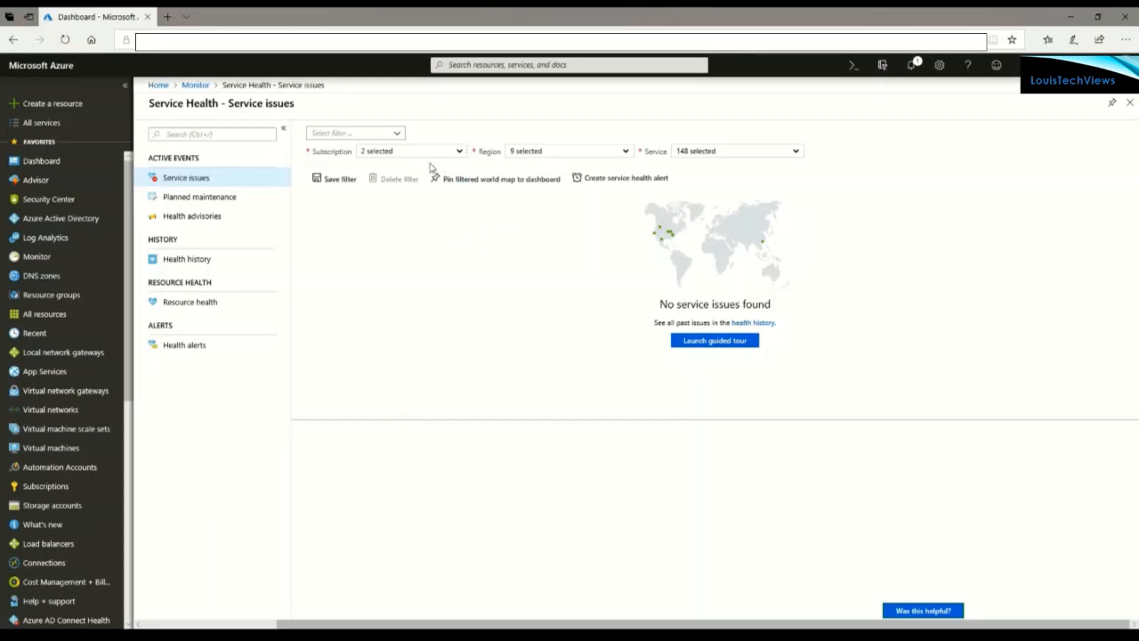
Look through the Region and Service filter options on the Service issues page without changing the selections
click(627, 151)
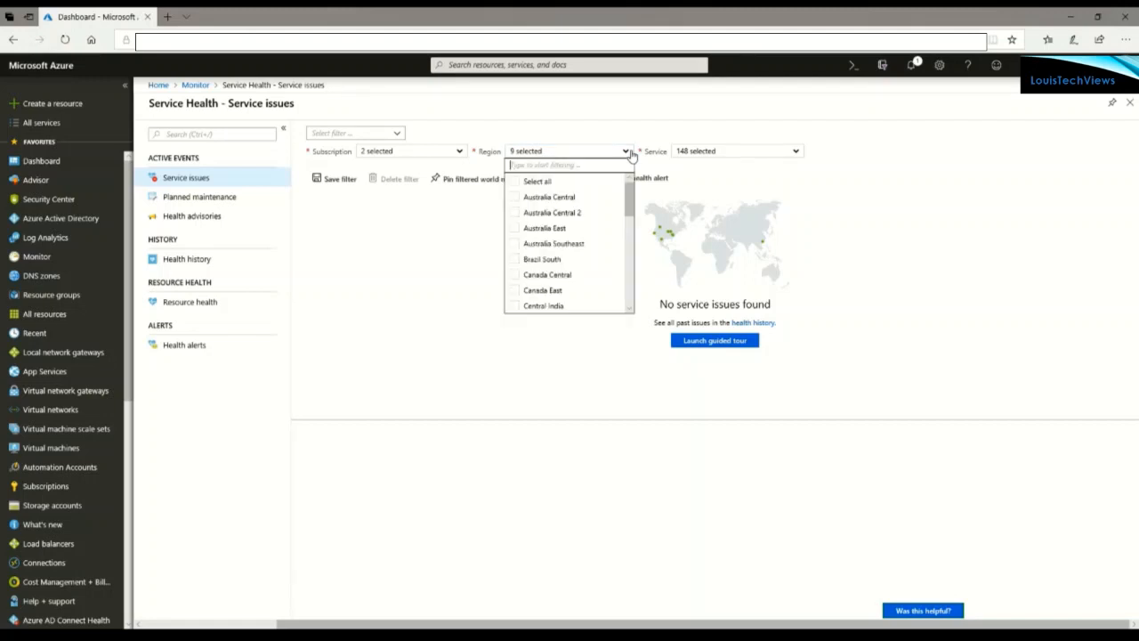
mouse_move(631, 201)
mouse_down()
mouse_move(639, 298)
mouse_move(618, 218)
mouse_move(626, 189)
mouse_up()
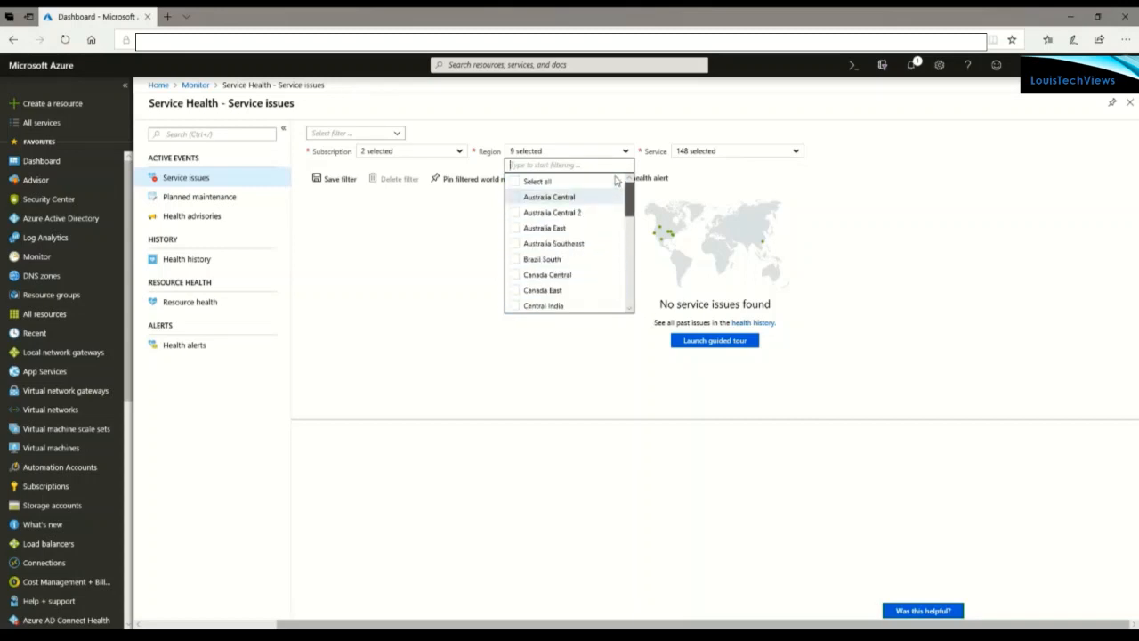
click(627, 152)
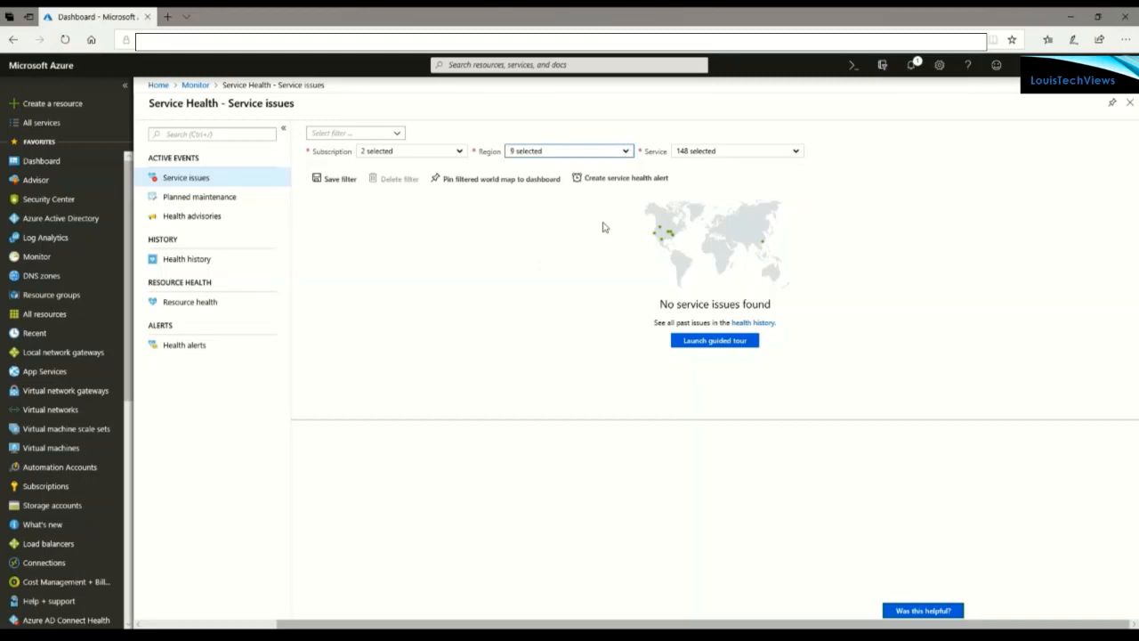
click(797, 151)
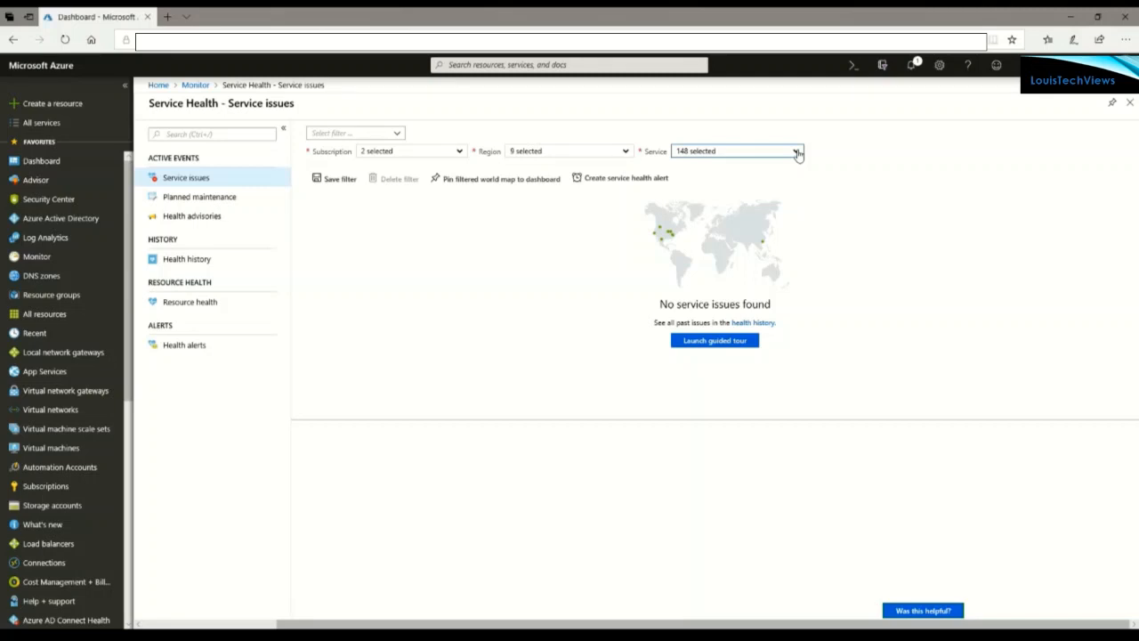
click(796, 151)
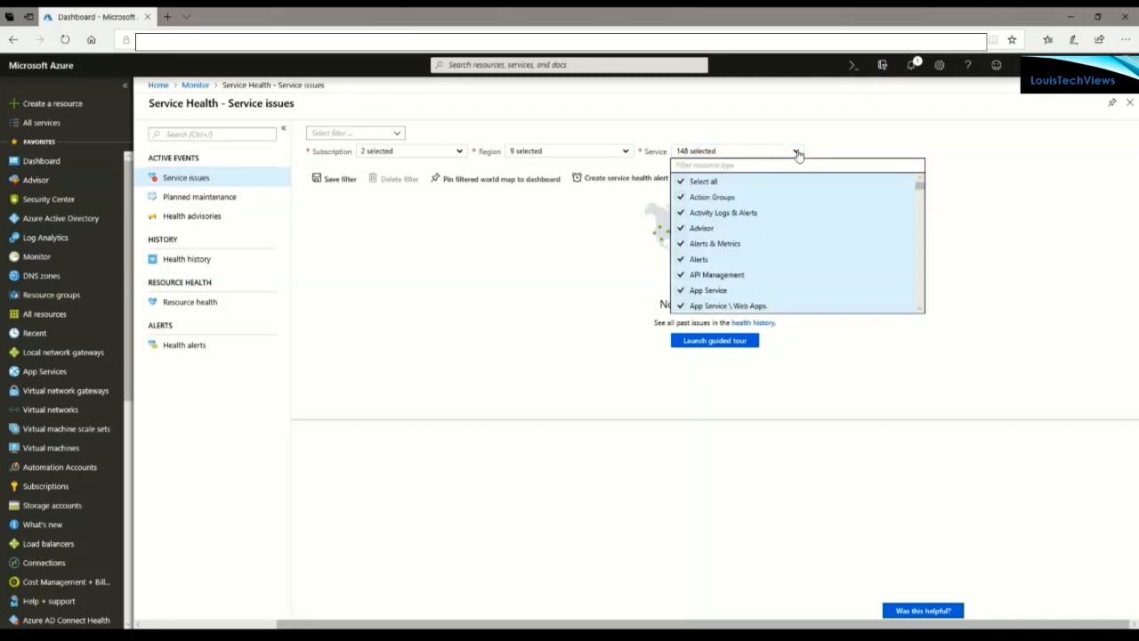
click(858, 136)
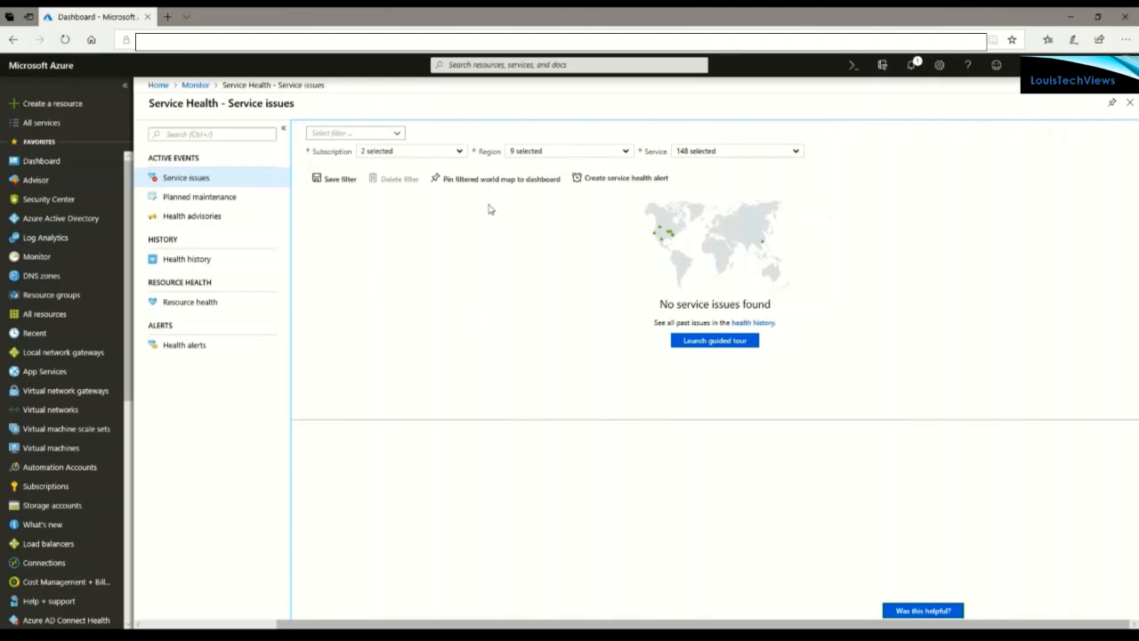
Review the Planned maintenance and Health advisories pages, and read the summary of the Azure Active Directory Multi-Factor Authentication incident in Health history
click(192, 205)
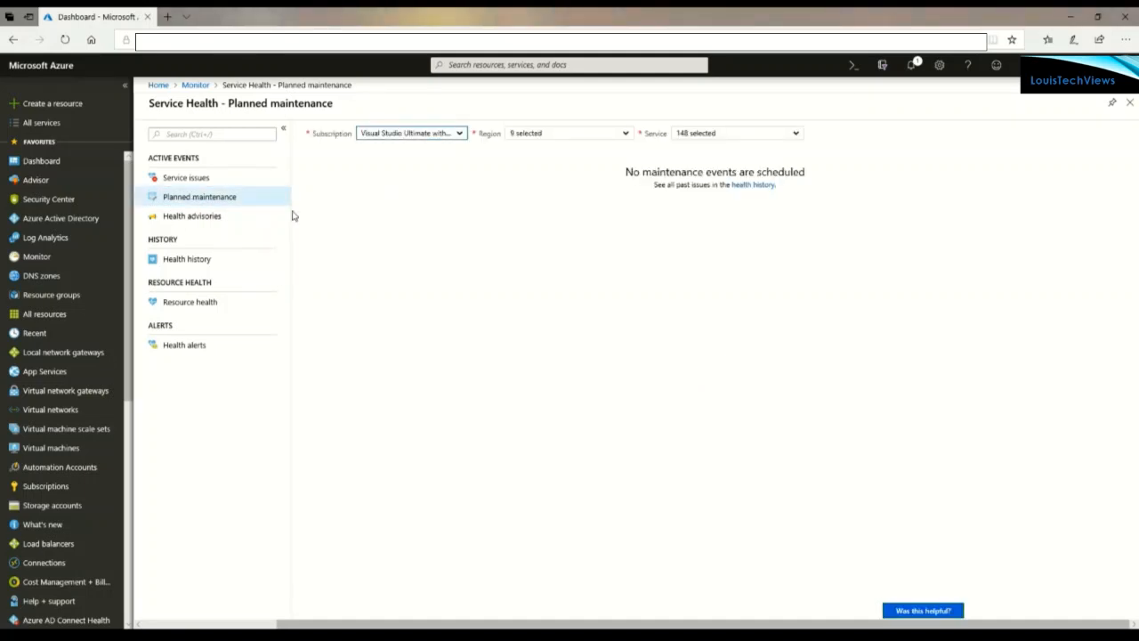
click(185, 223)
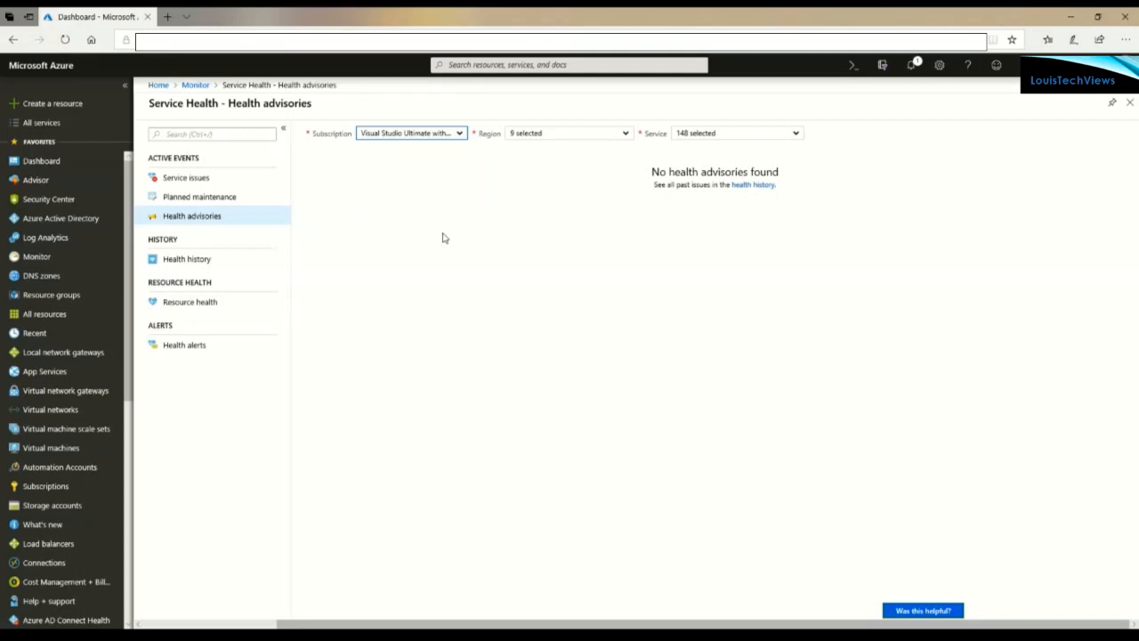
click(178, 265)
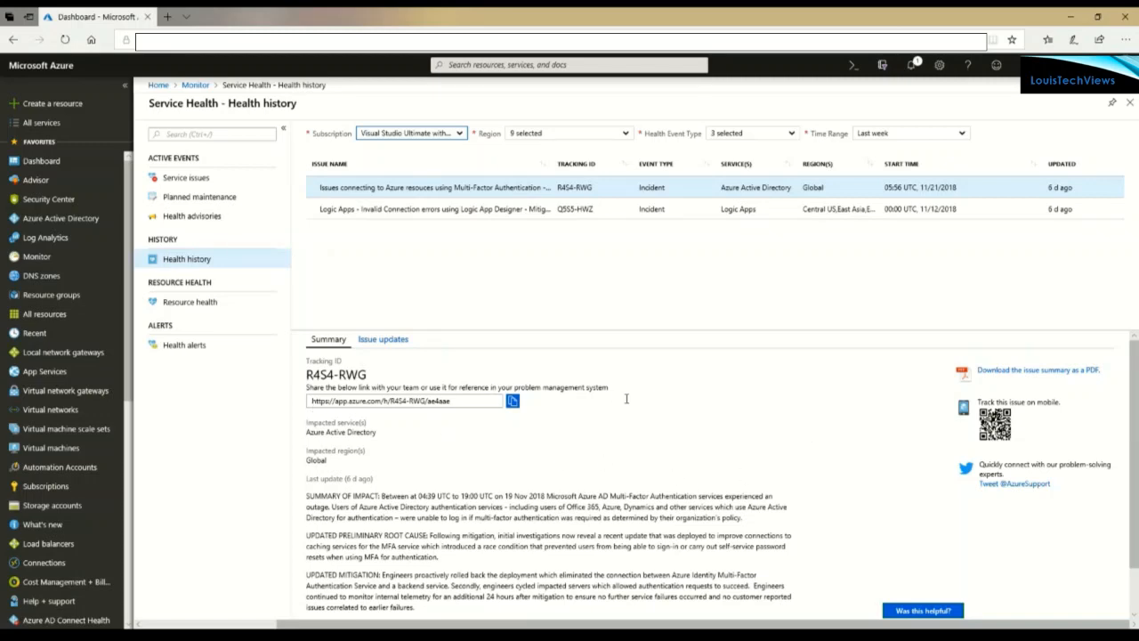
scroll(751, 415, down, 1)
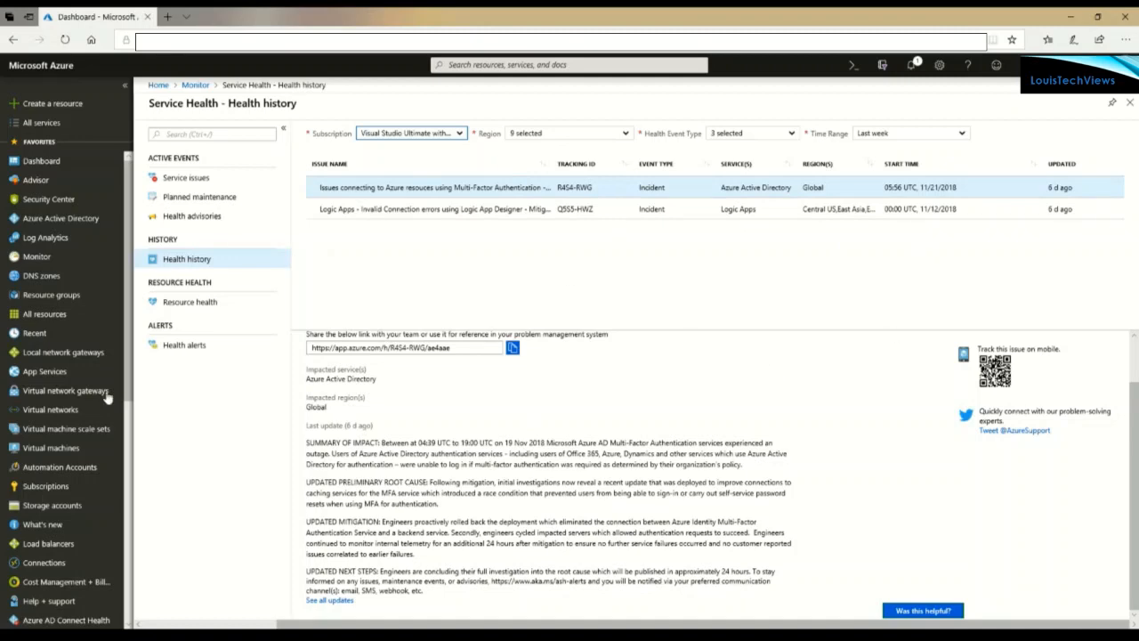
Open Resource health and list the Virtual machine resources of the Visual Studio Ultimate with MSDN subscription
click(191, 314)
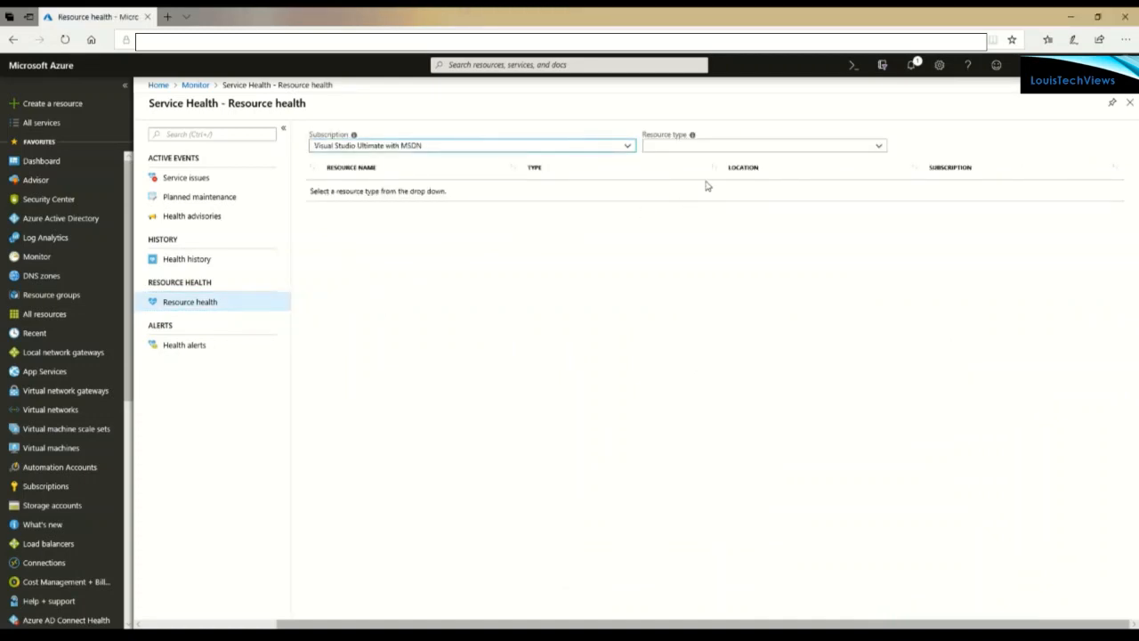
click(881, 147)
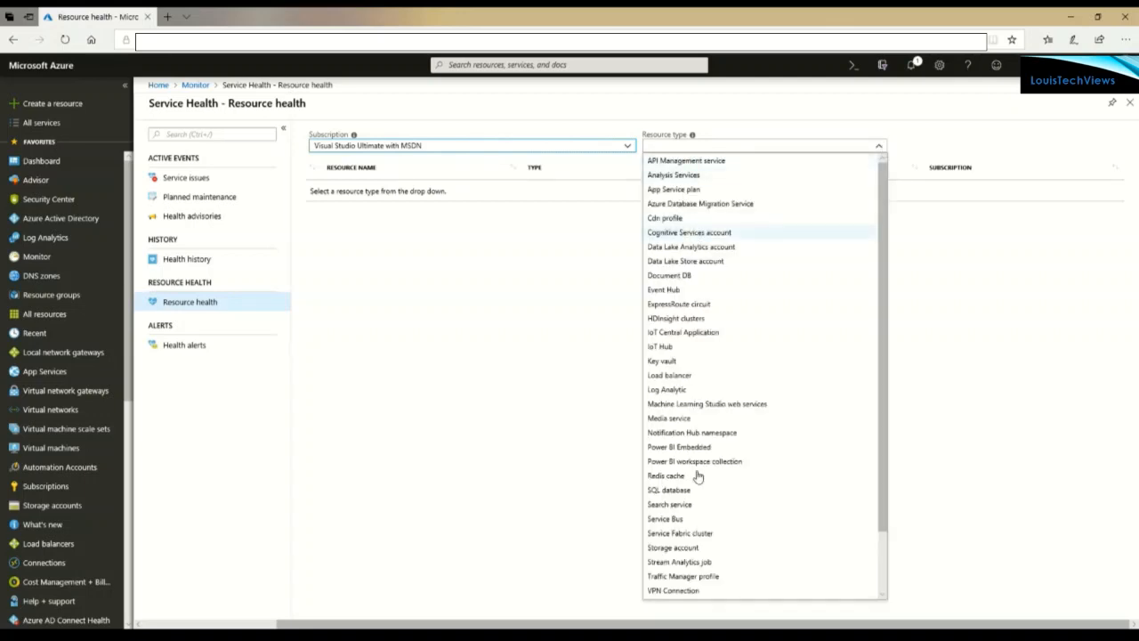
scroll(699, 478, down, 2)
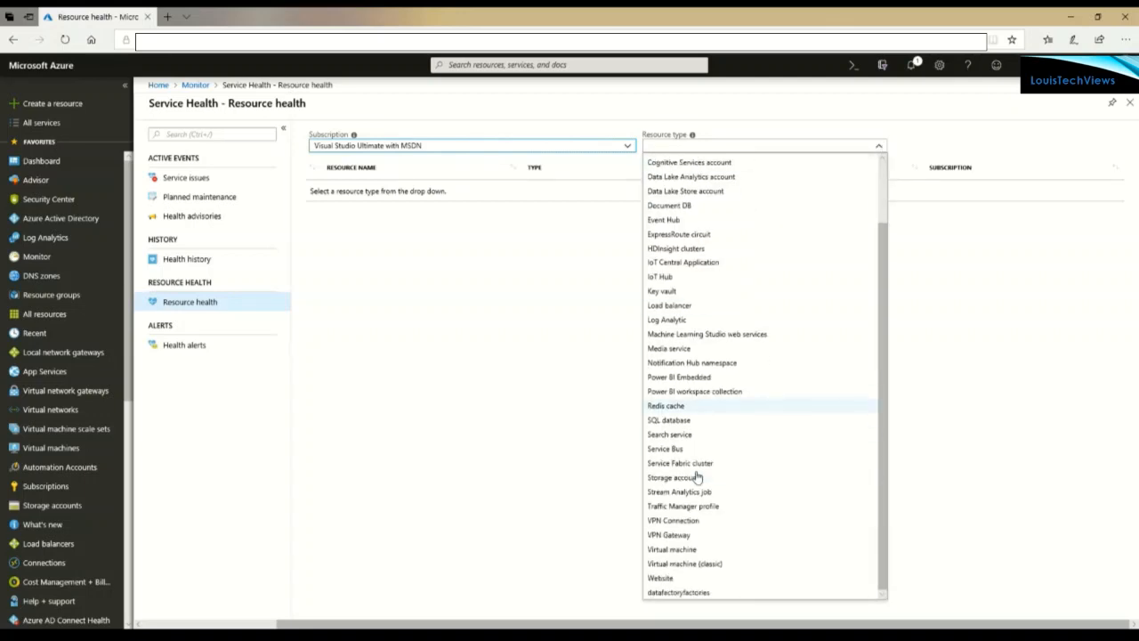
click(673, 550)
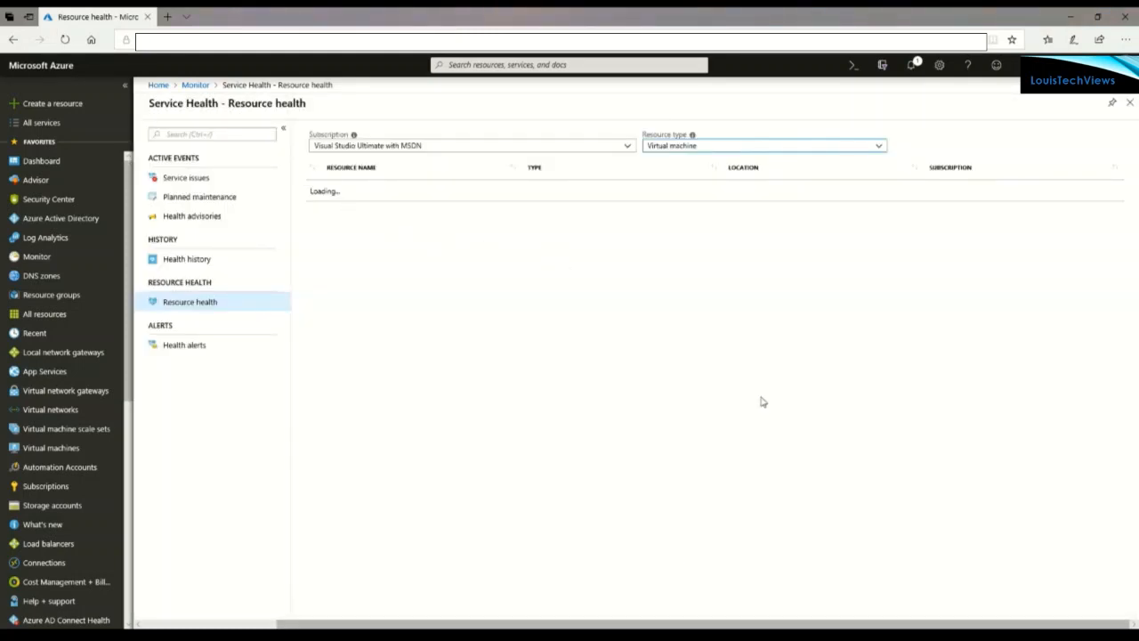
click(322, 192)
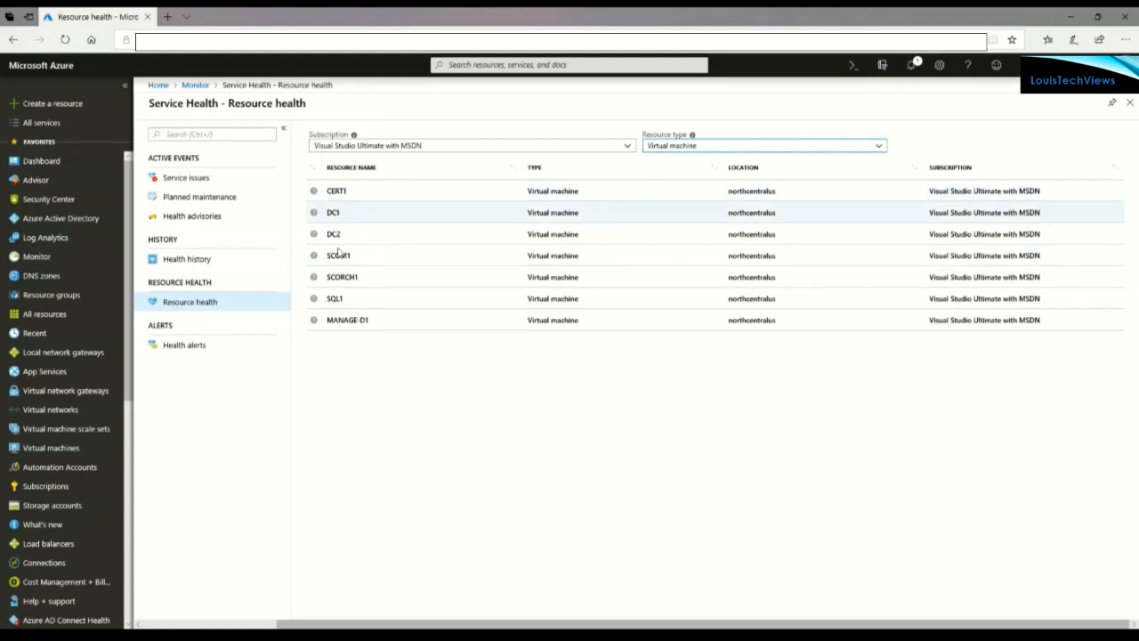
click(317, 192)
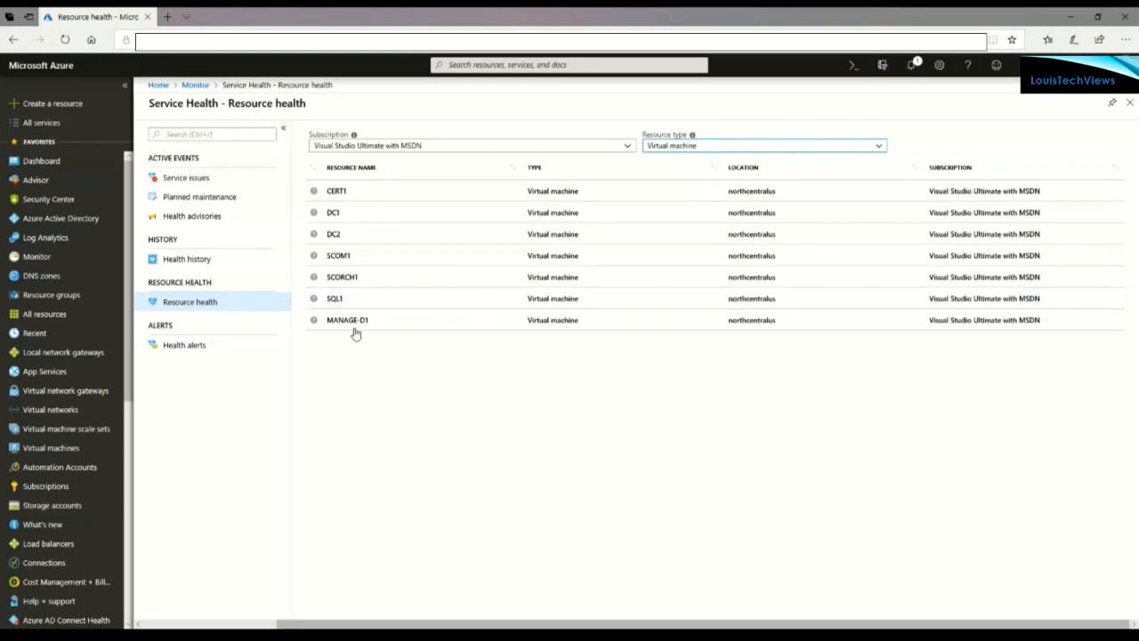
Open Health alerts, start a new service health alert rule and look at its event type options
click(180, 350)
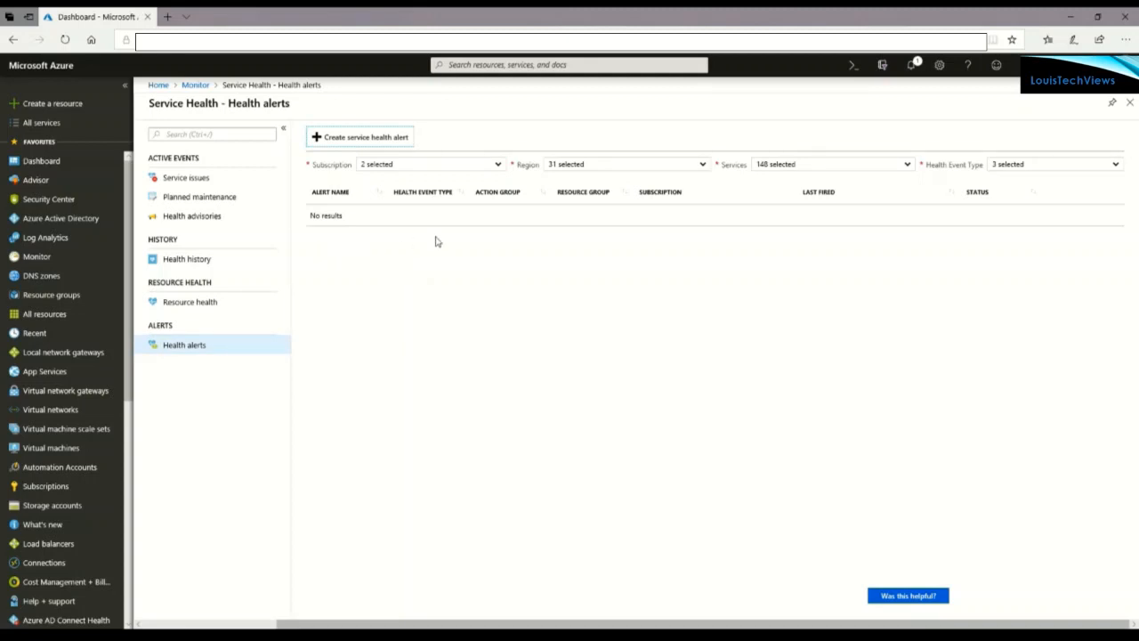
click(366, 141)
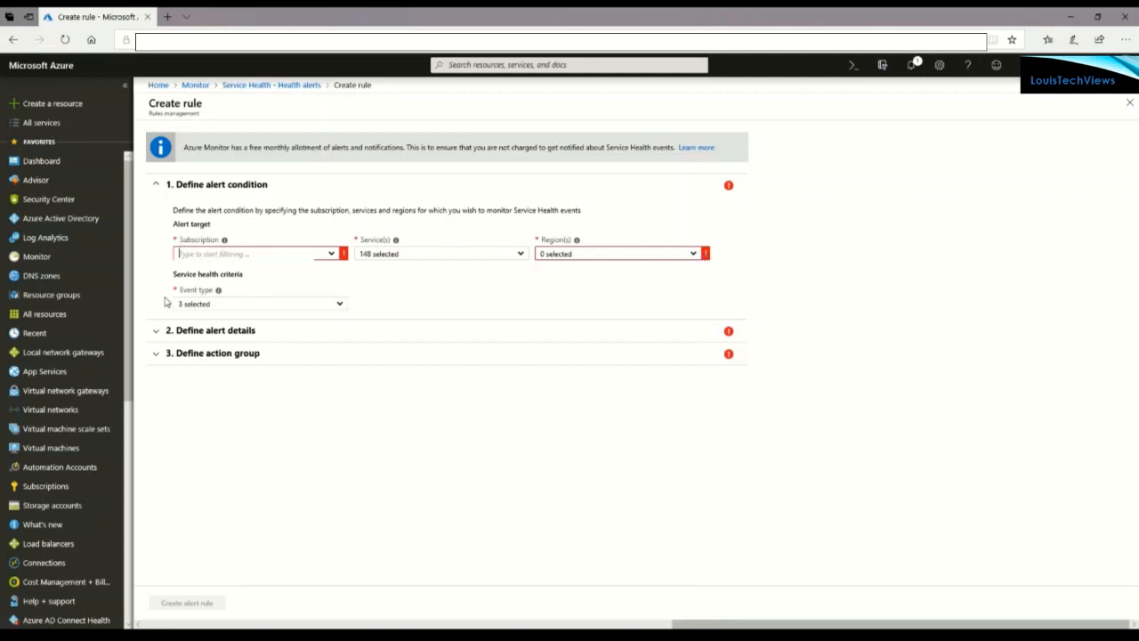
click(341, 306)
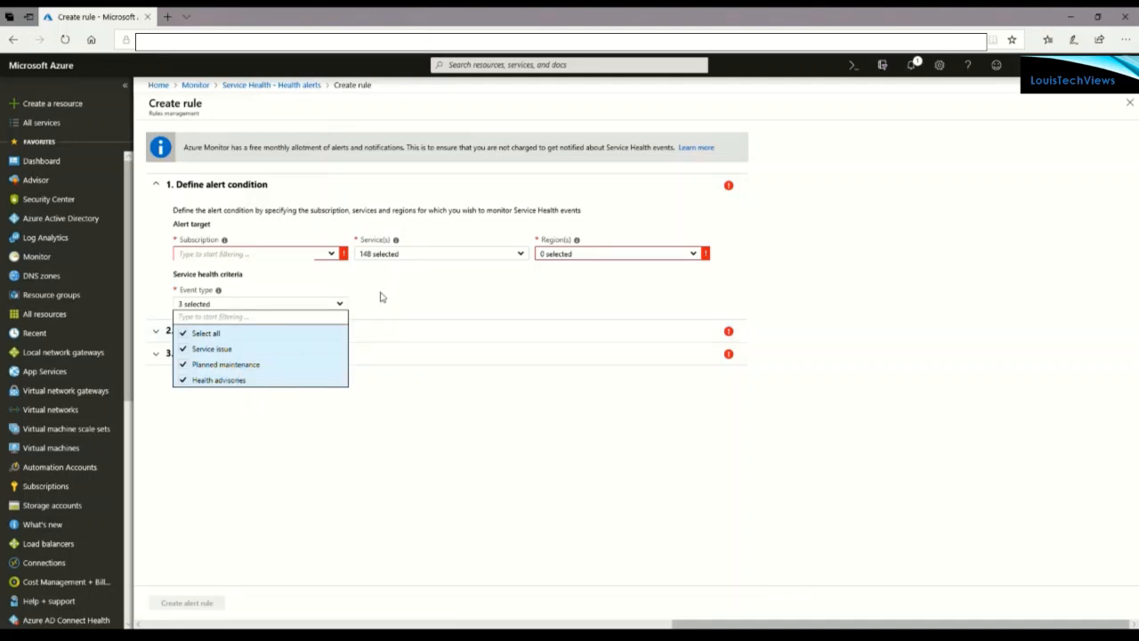
click(338, 300)
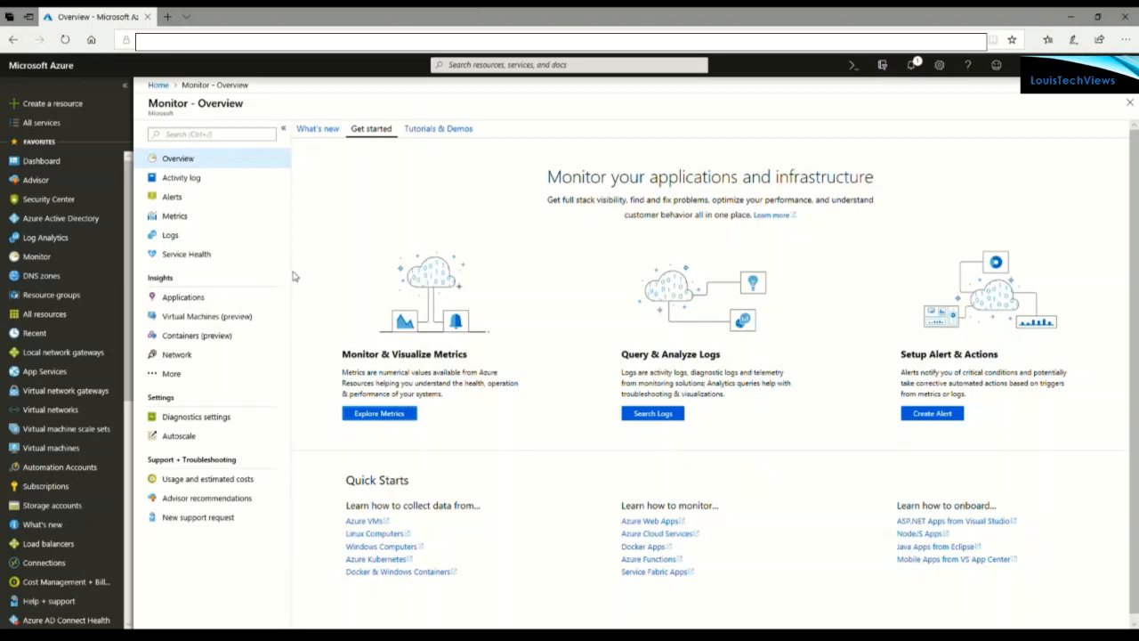
View the additional Insights overview, return to Monitor and open the Applications insights page
click(172, 375)
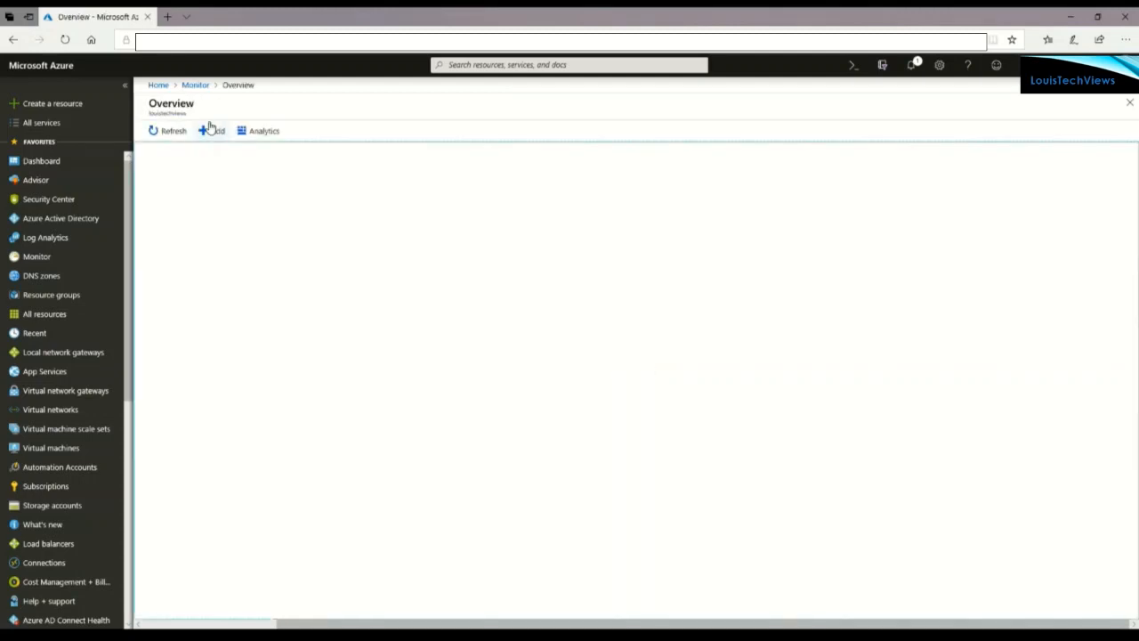
click(203, 91)
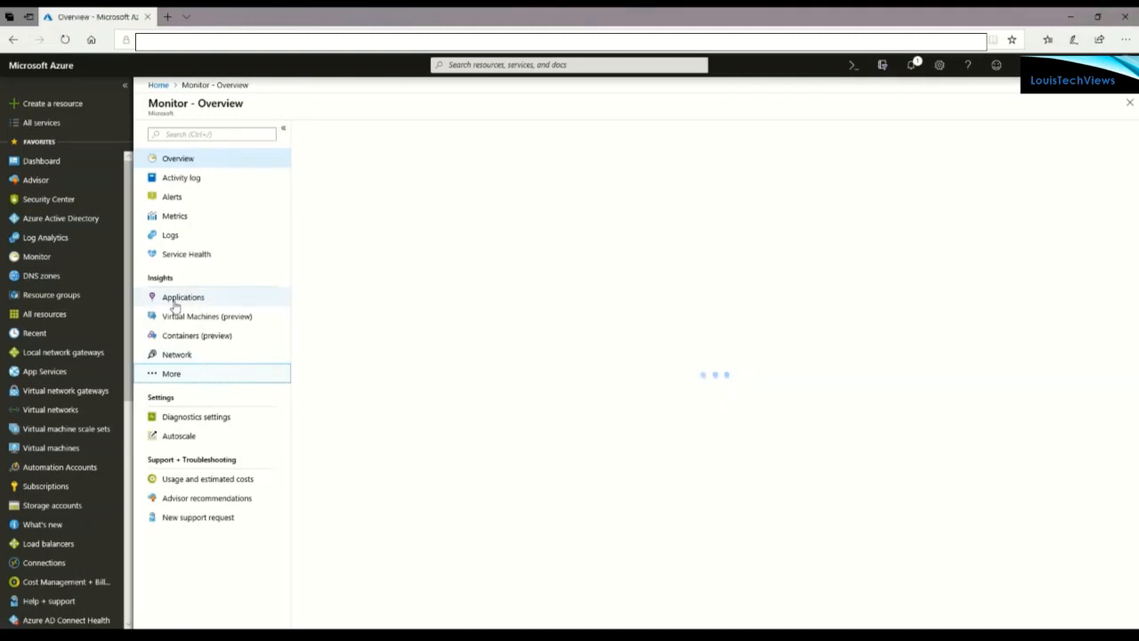
click(176, 305)
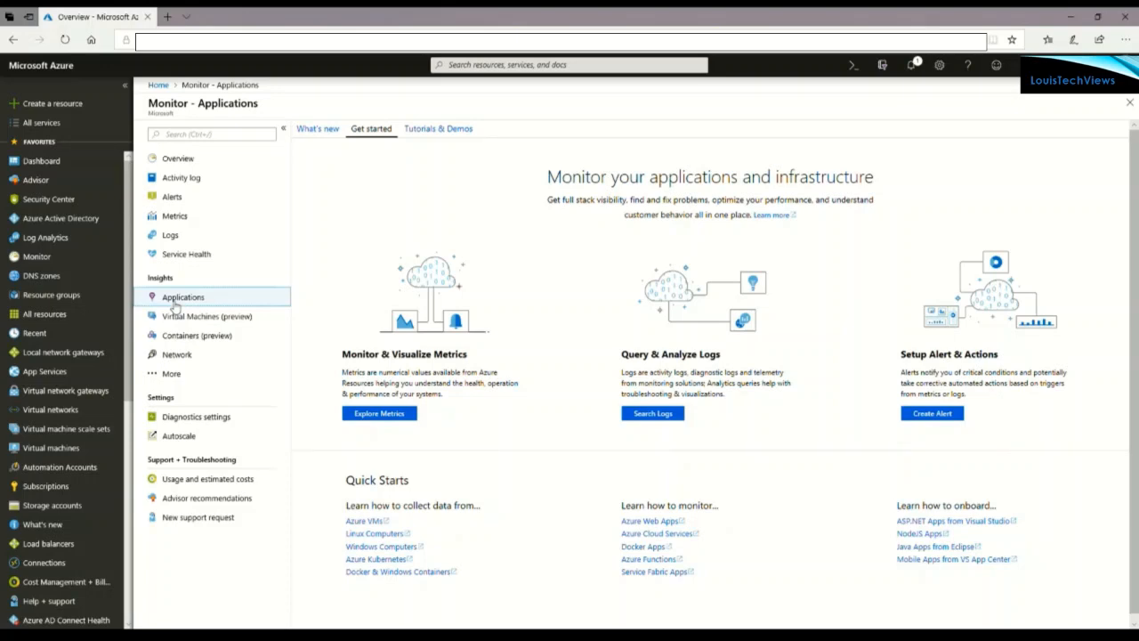
Open the Virtual Machines (preview) insights page and set its Health view's resource group to RED-DomainControllers
click(175, 305)
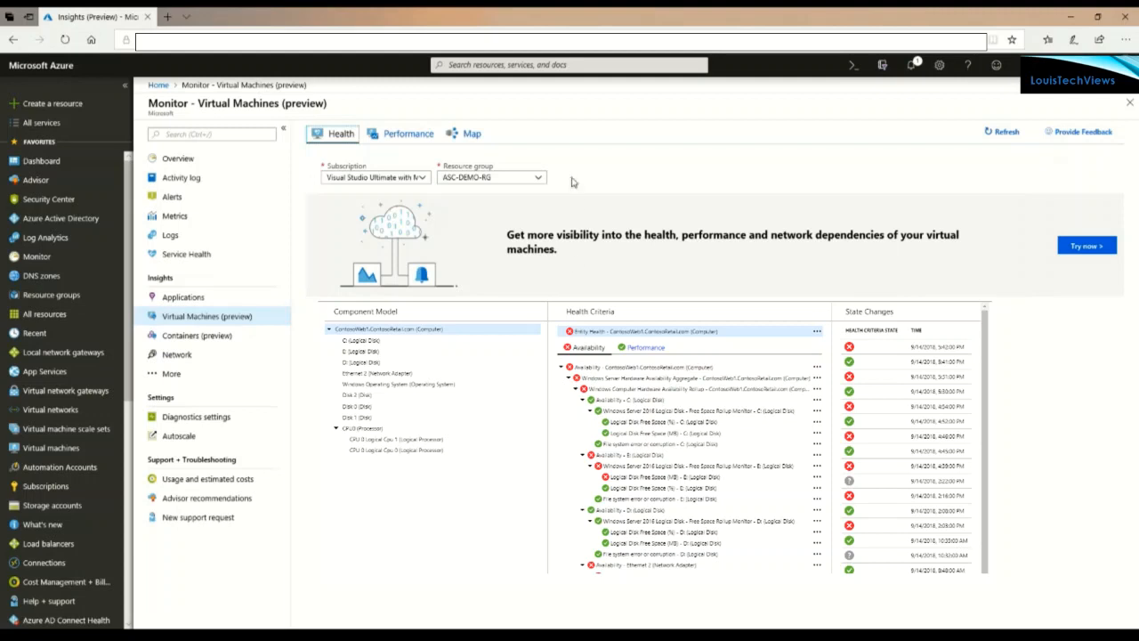
click(540, 179)
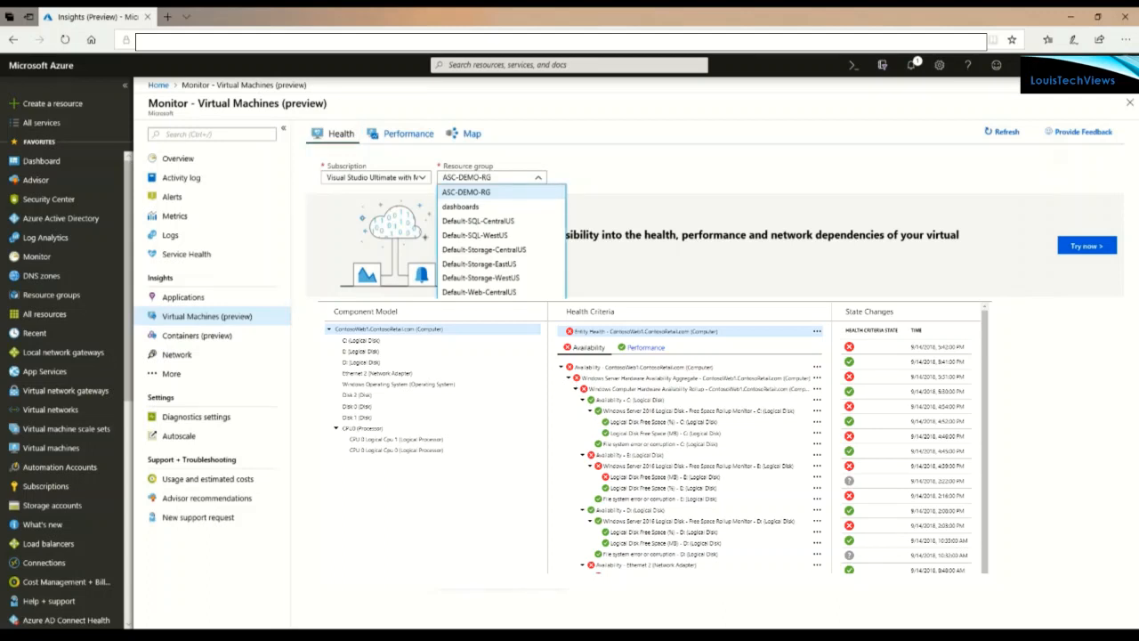
key(Escape)
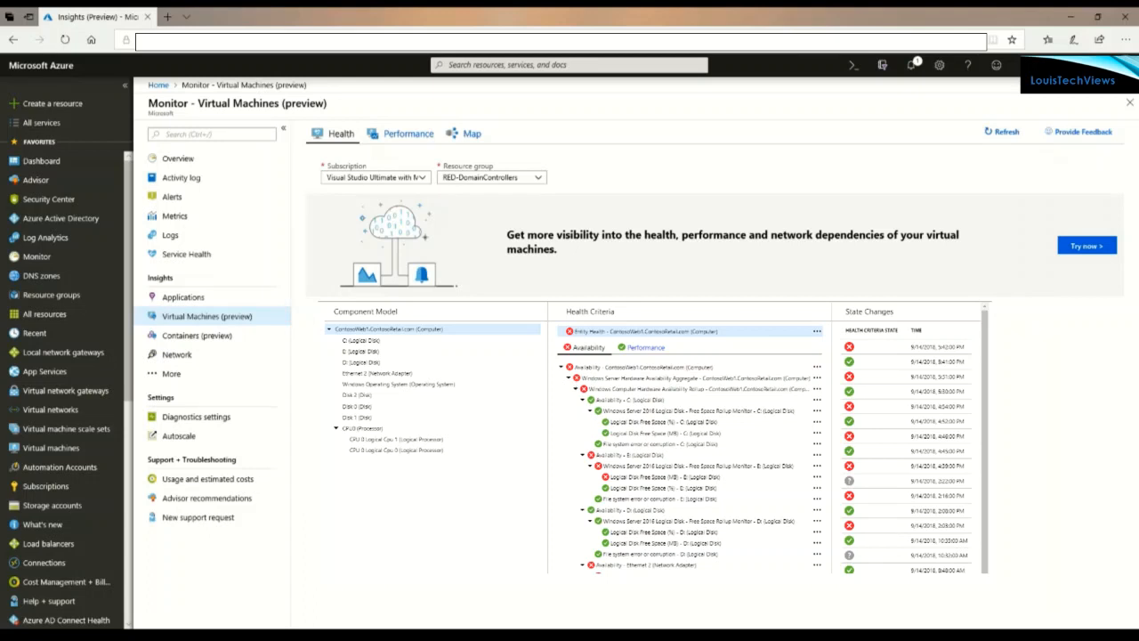
Examine the virtual machines' Performance charts for CPU, memory, bytes sent and received, and logical disk space
click(405, 140)
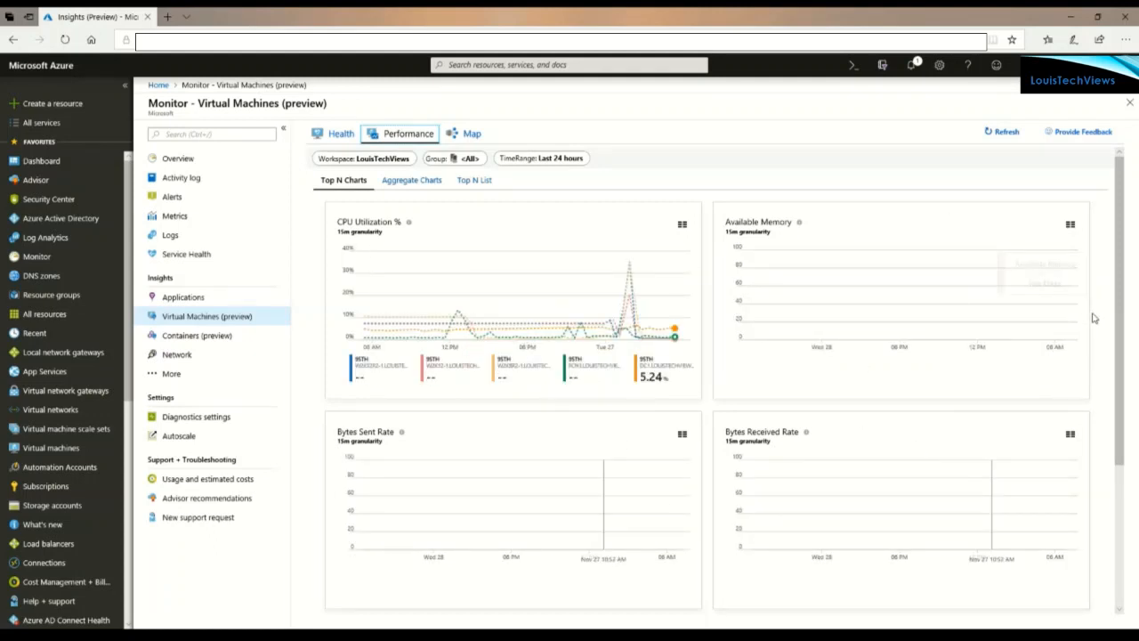
scroll(1123, 447, down, 3)
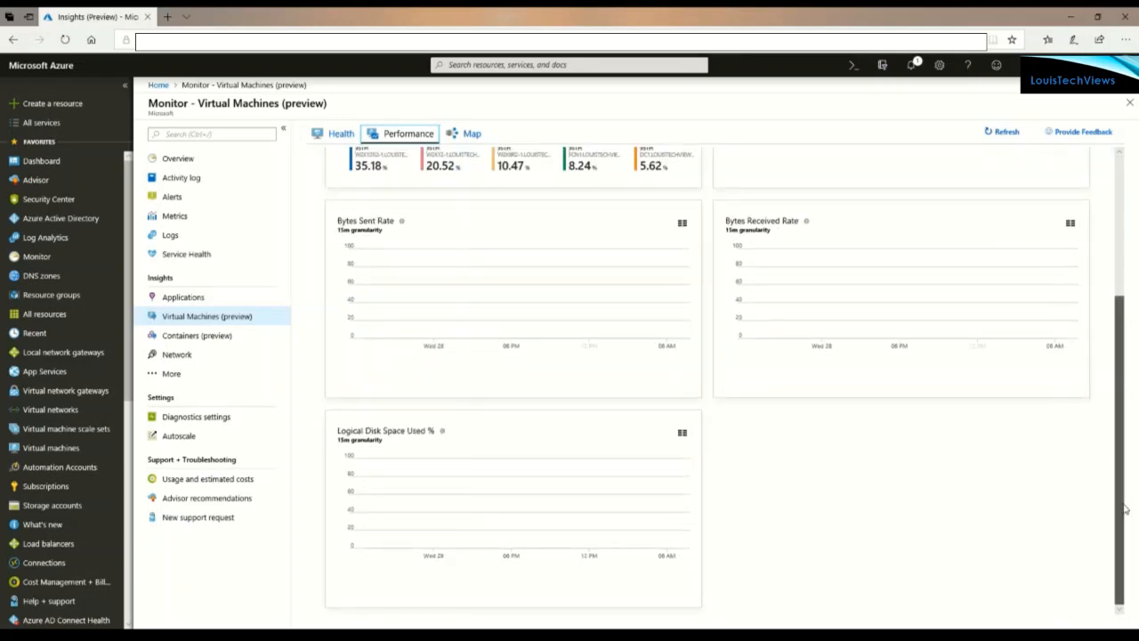
scroll(1117, 481, up, 3)
scroll(1112, 517, down, 3)
scroll(1110, 530, up, 3)
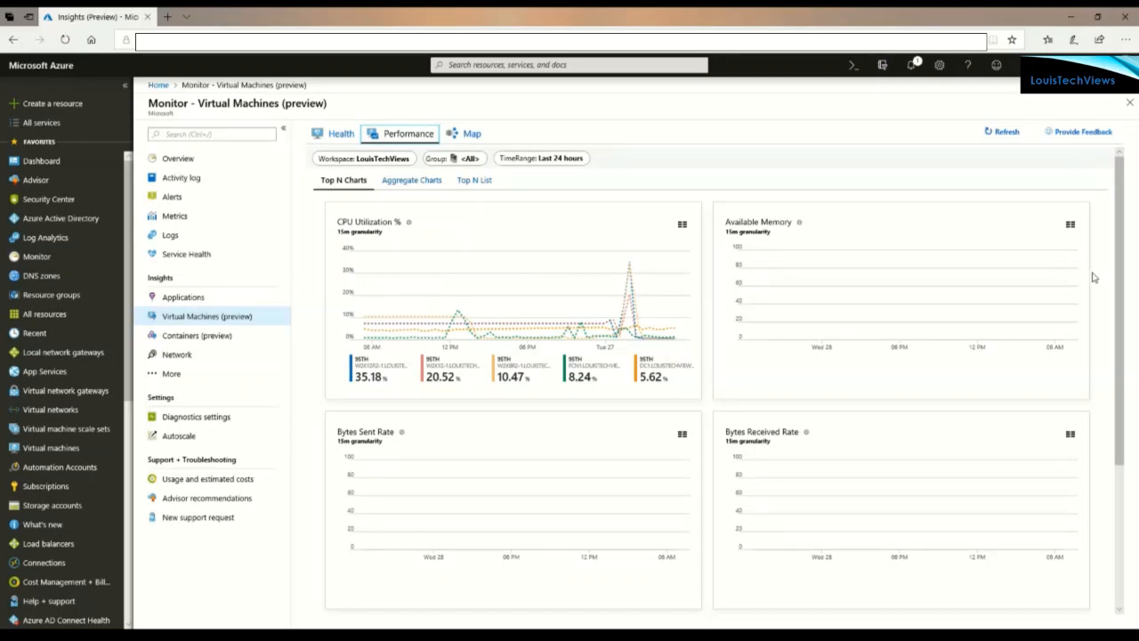
click(575, 243)
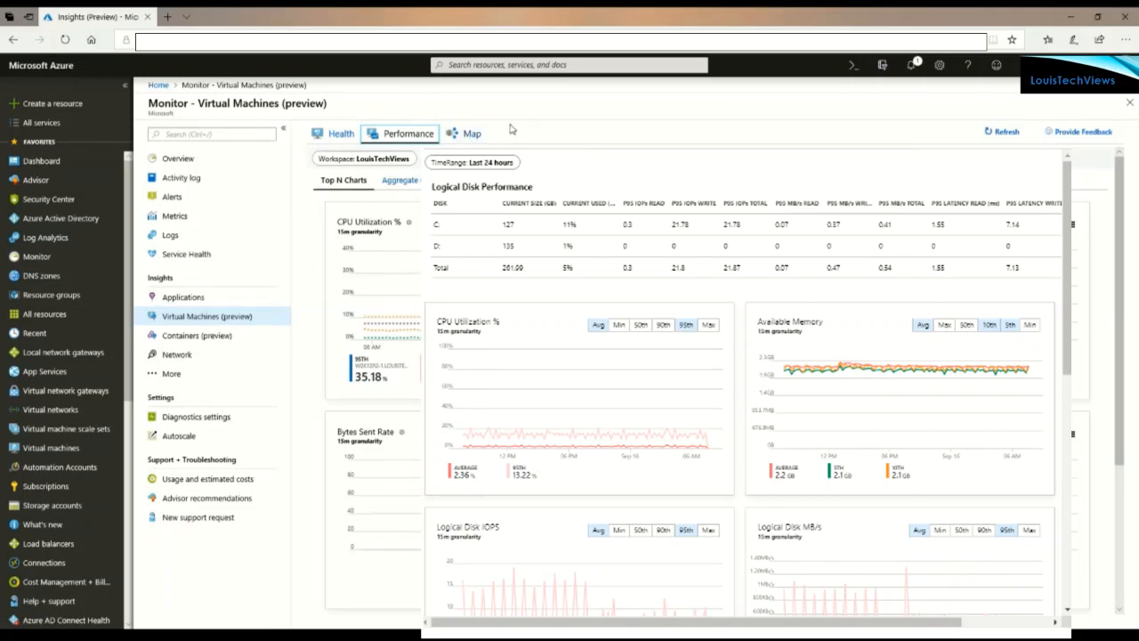
Open the virtual machines' Map view and check its time range filter
click(472, 135)
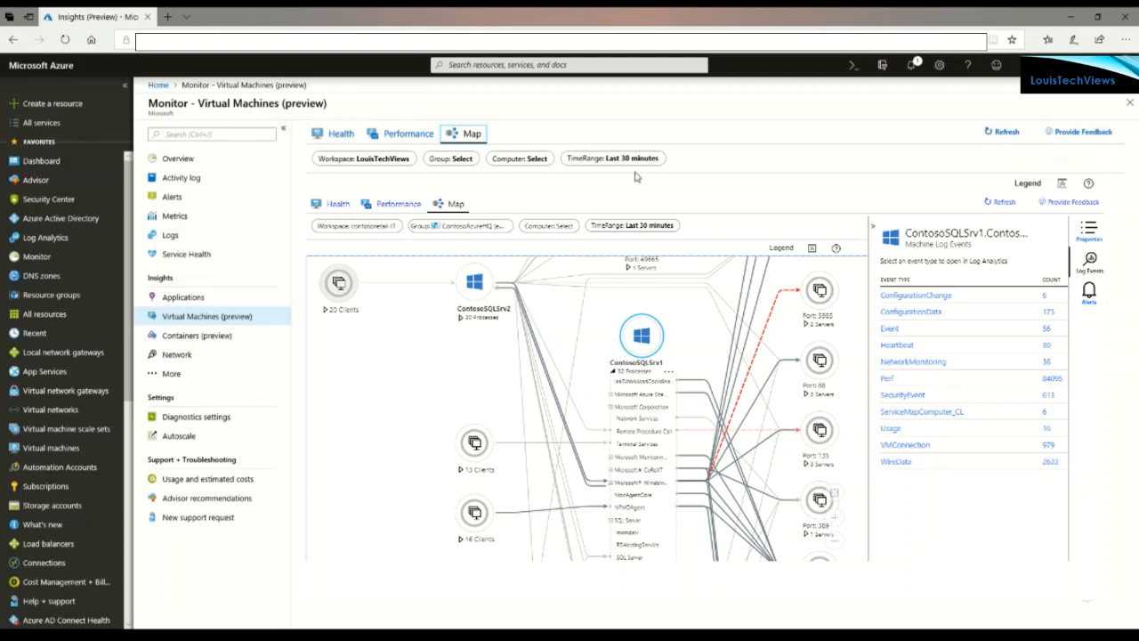
click(638, 164)
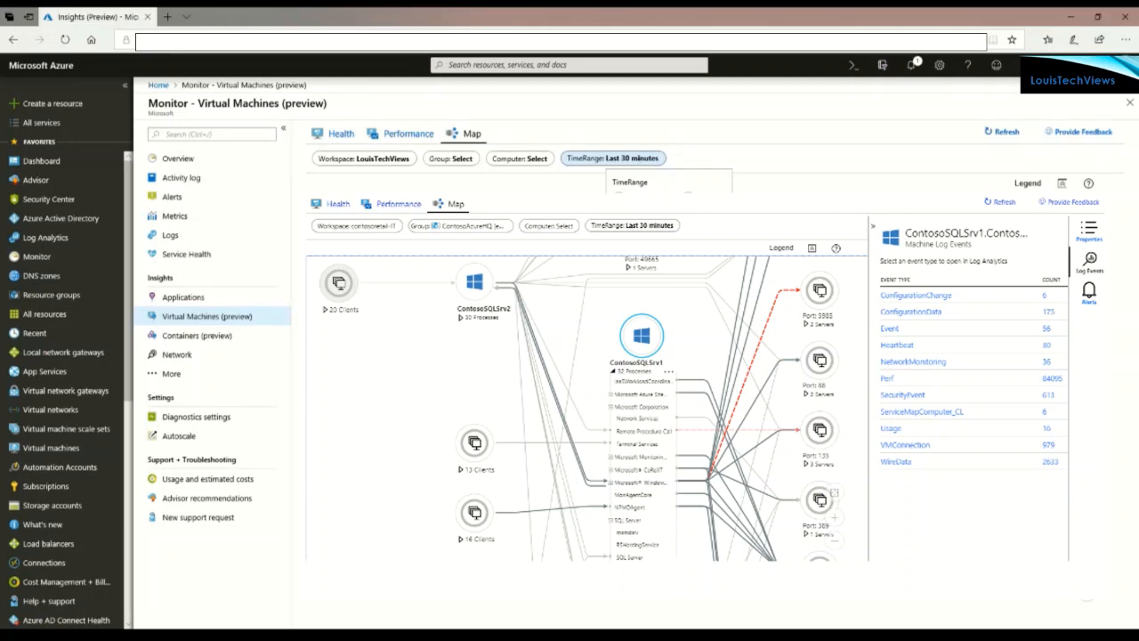
click(629, 162)
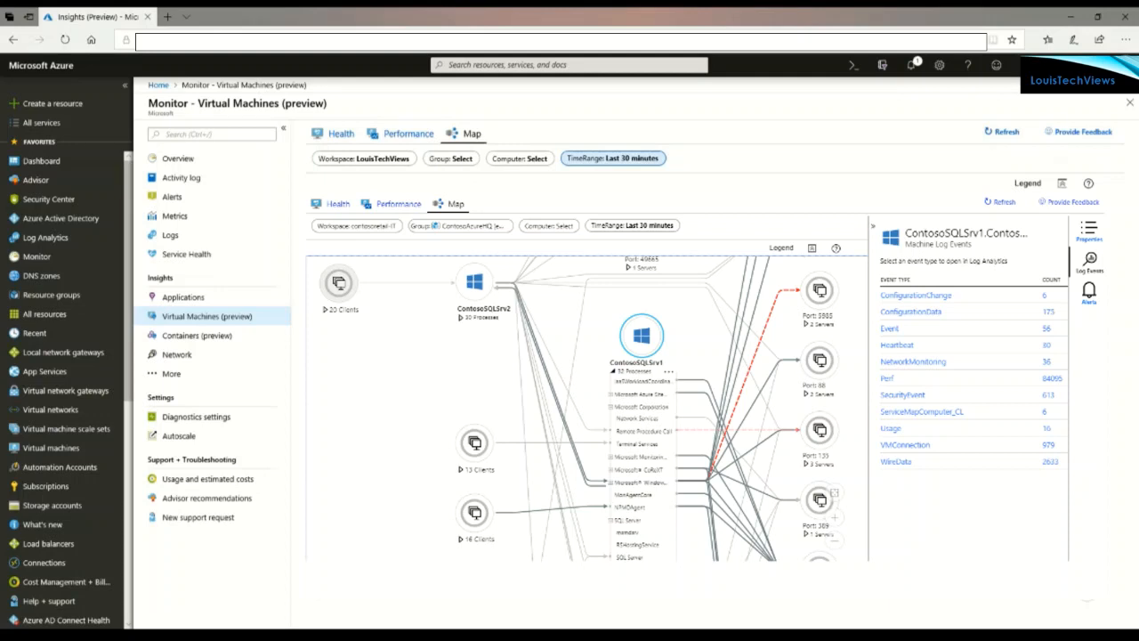
Return to the virtual machines' Health view and open the Containers (preview) insights page
click(341, 134)
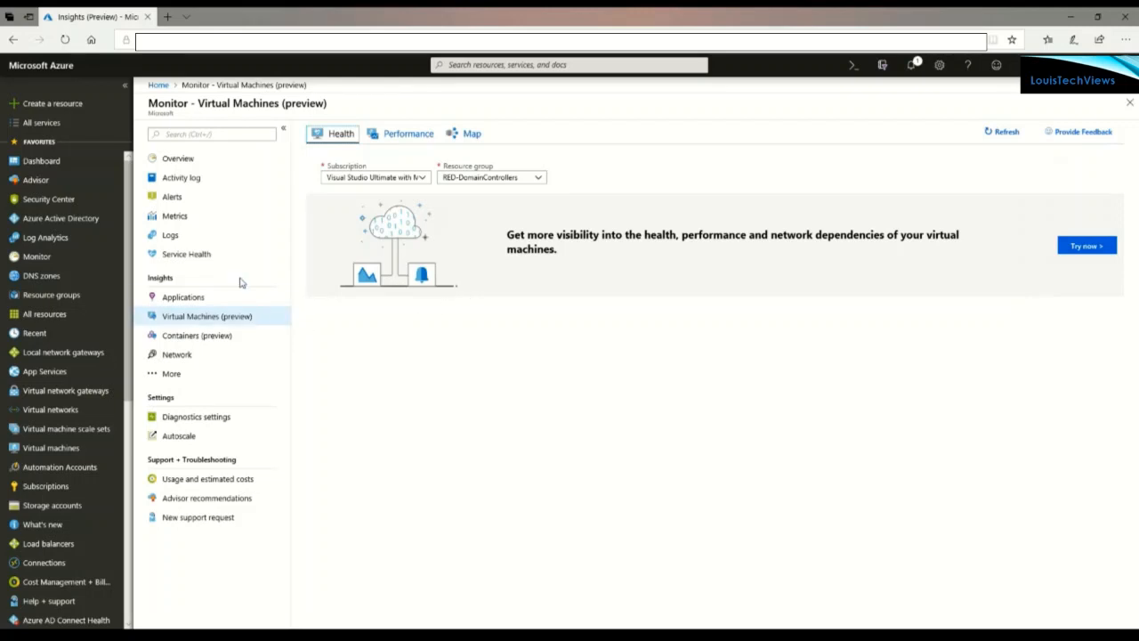
click(191, 344)
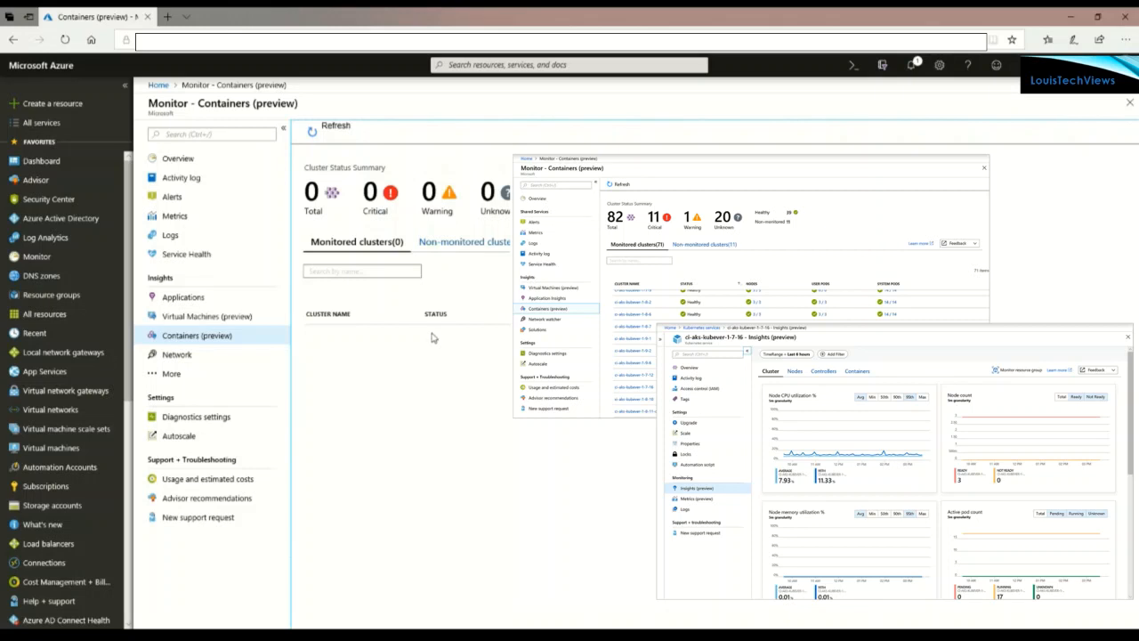
Open the Network insights and check the Network Watcher status of every region in the Visual Studio Ultimate with MSDN subscription
click(178, 355)
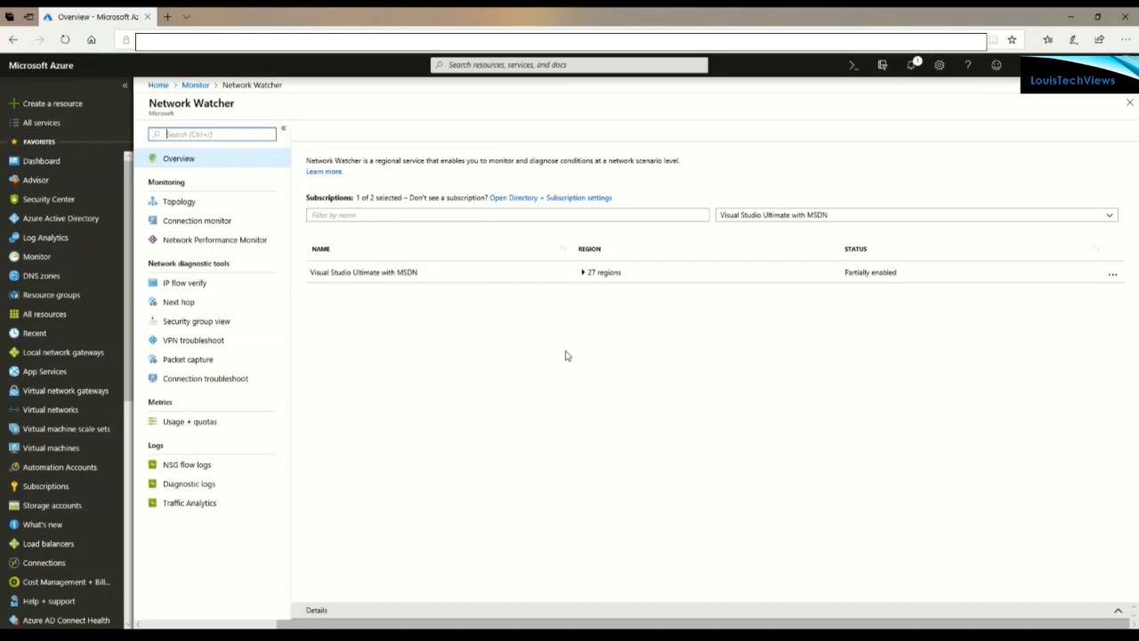
click(587, 274)
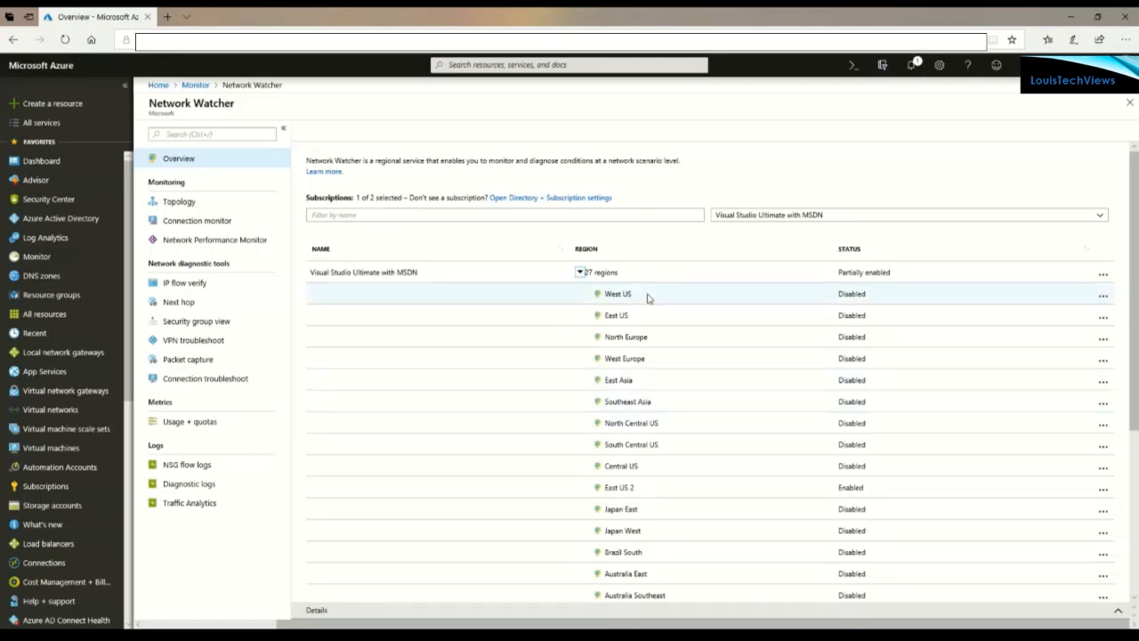
scroll(649, 331, down, 3)
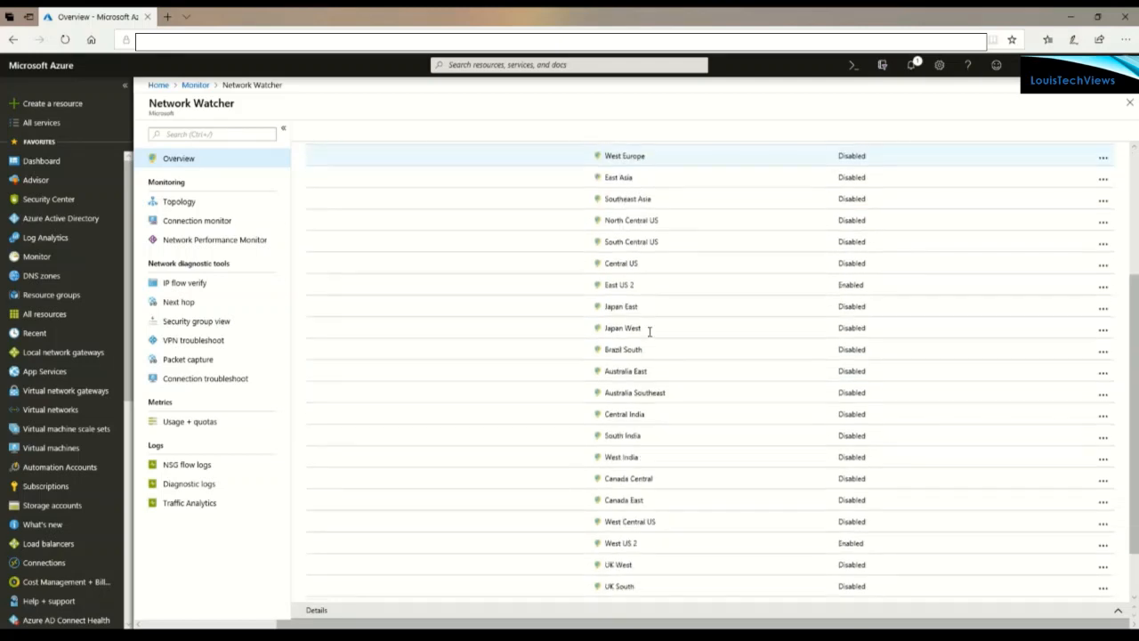
scroll(650, 331, down, 1)
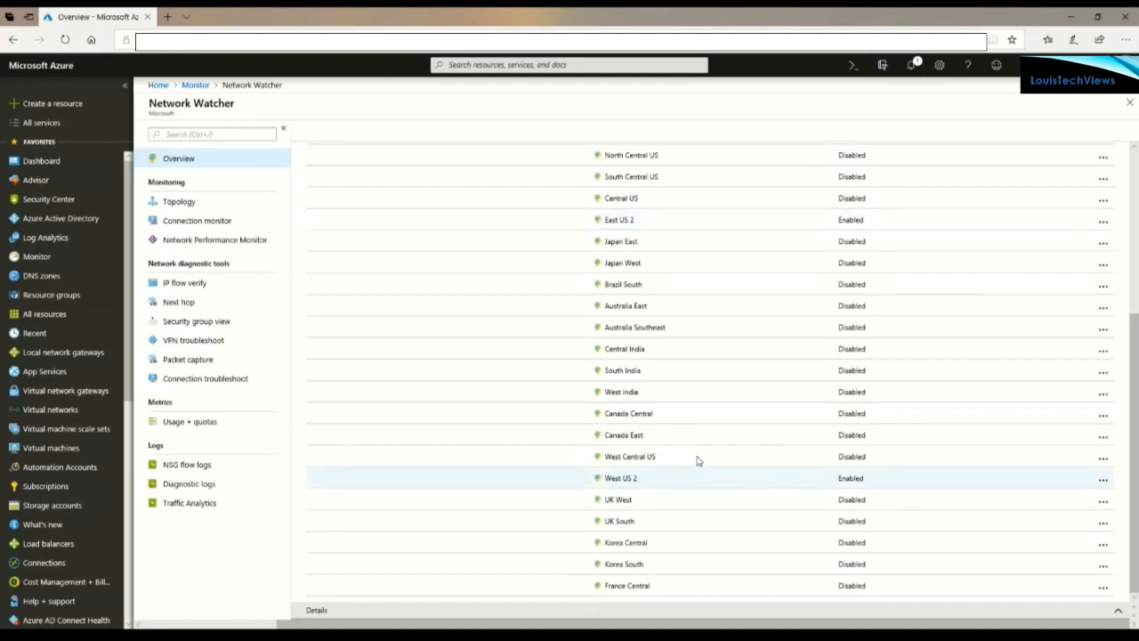
scroll(699, 461, up, 3)
scroll(699, 461, up, 3)
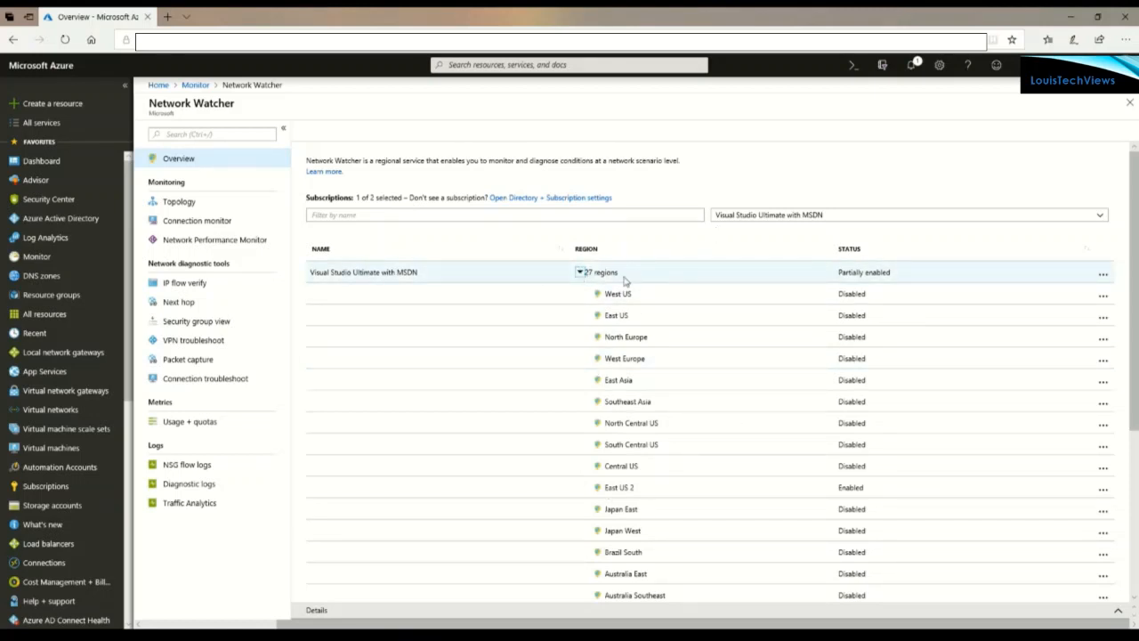
Check which Network Watcher actions are offered for the whole subscription without applying any
click(1109, 279)
click(1109, 279)
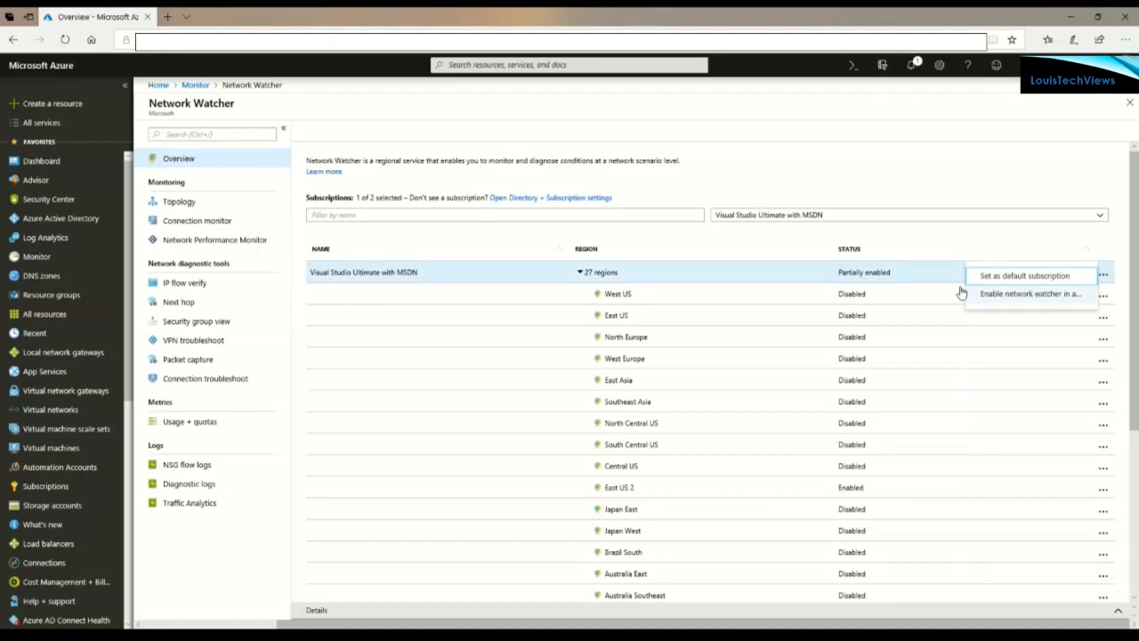
click(518, 239)
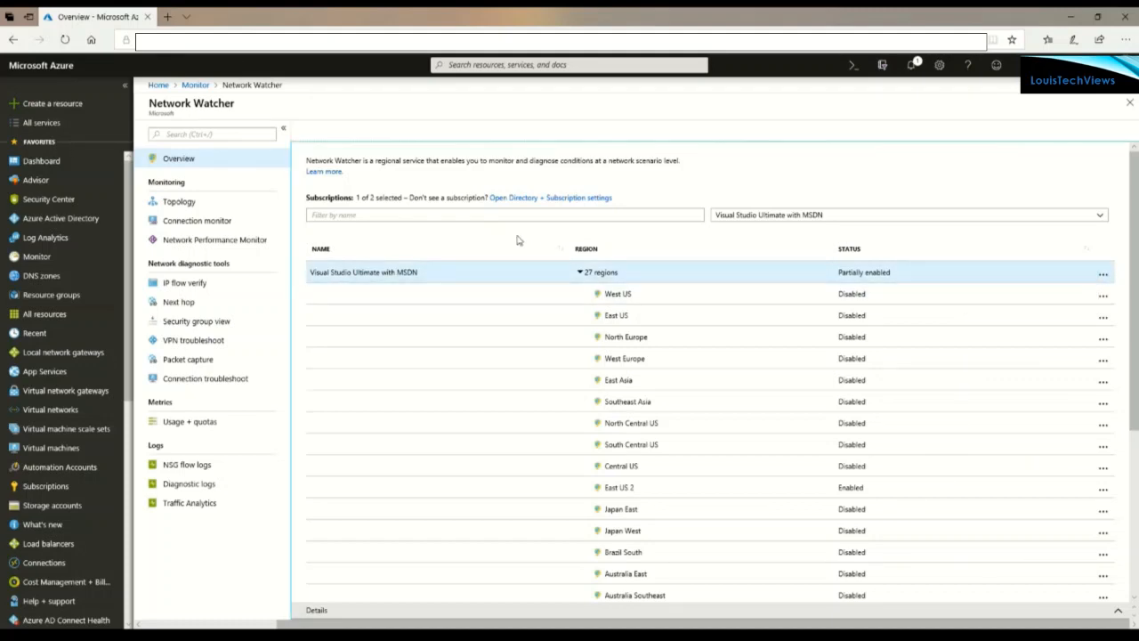
Open Network Watcher's Topology page and try to show the topology of the RED-DomainControllers resource group
click(181, 204)
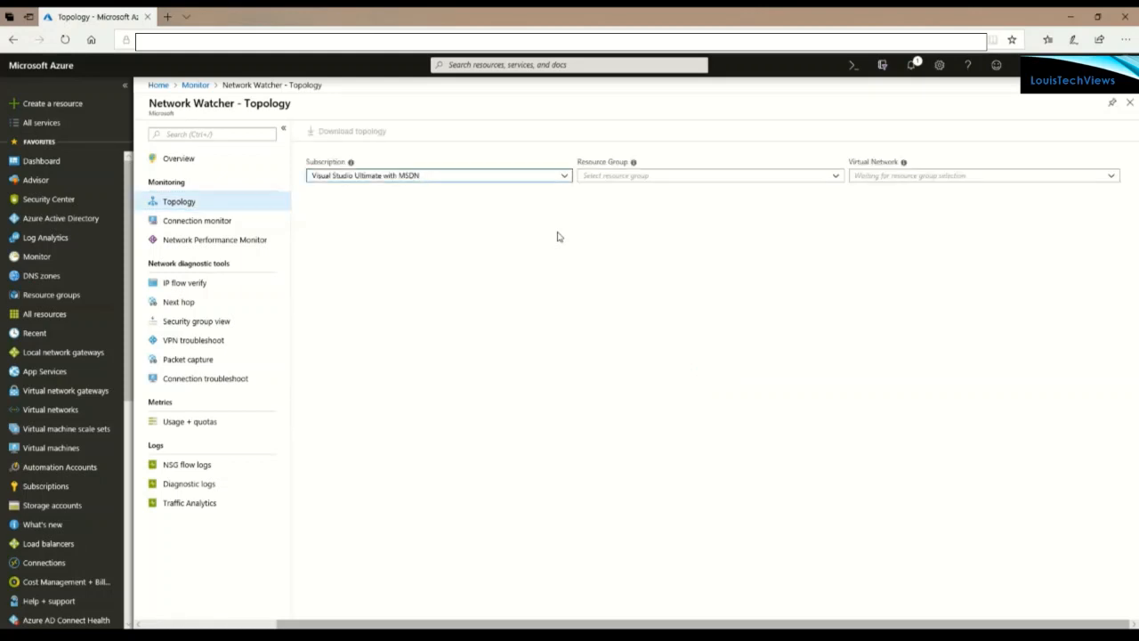
click(837, 176)
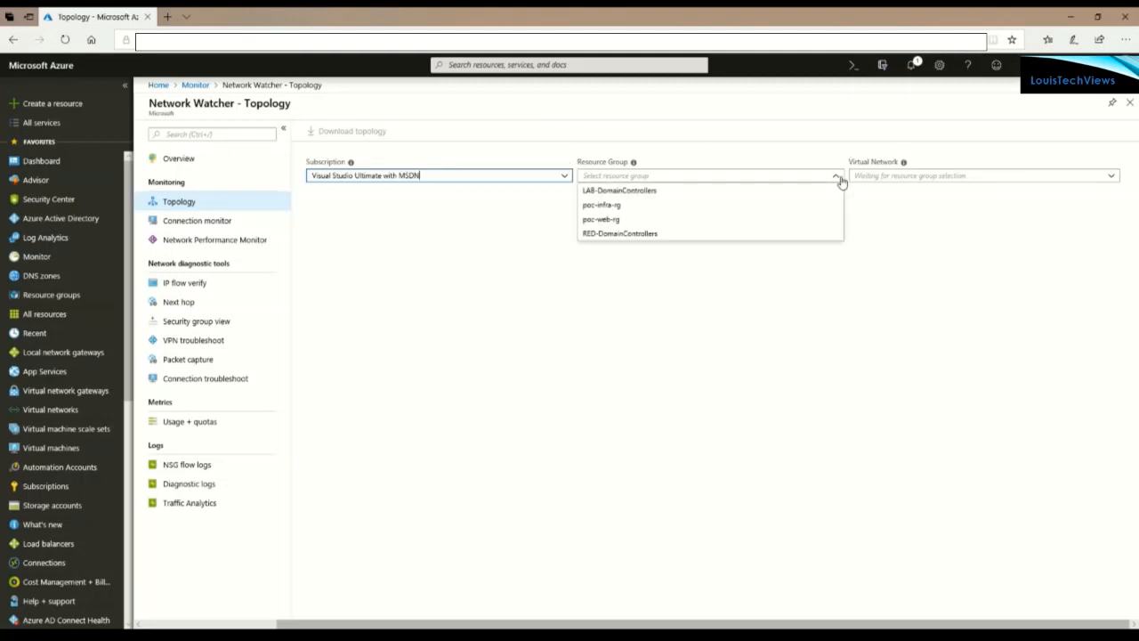
click(620, 233)
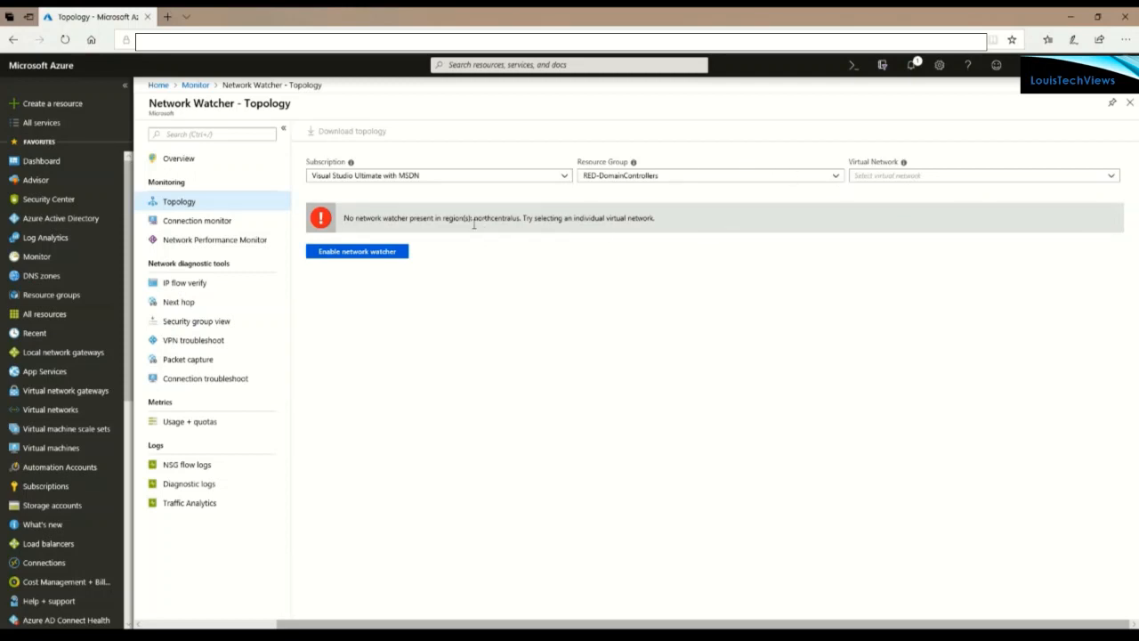
drag(473, 223, 772, 194)
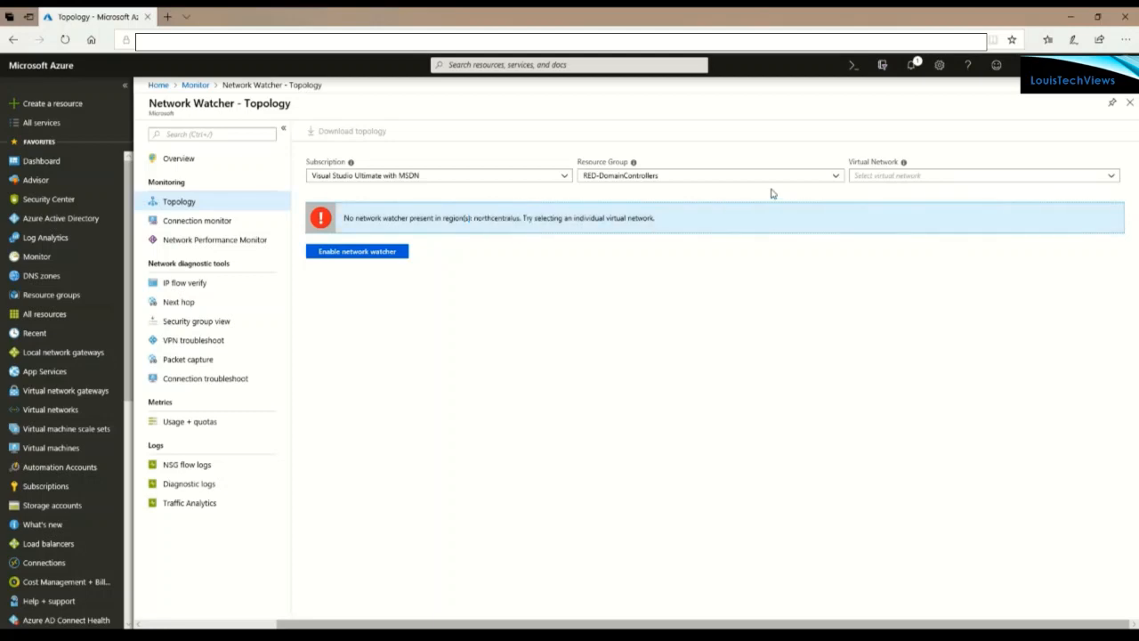
Try the LAB-DomainControllers resource group for the topology, and display the topology of poc-infra-rg instead
click(844, 182)
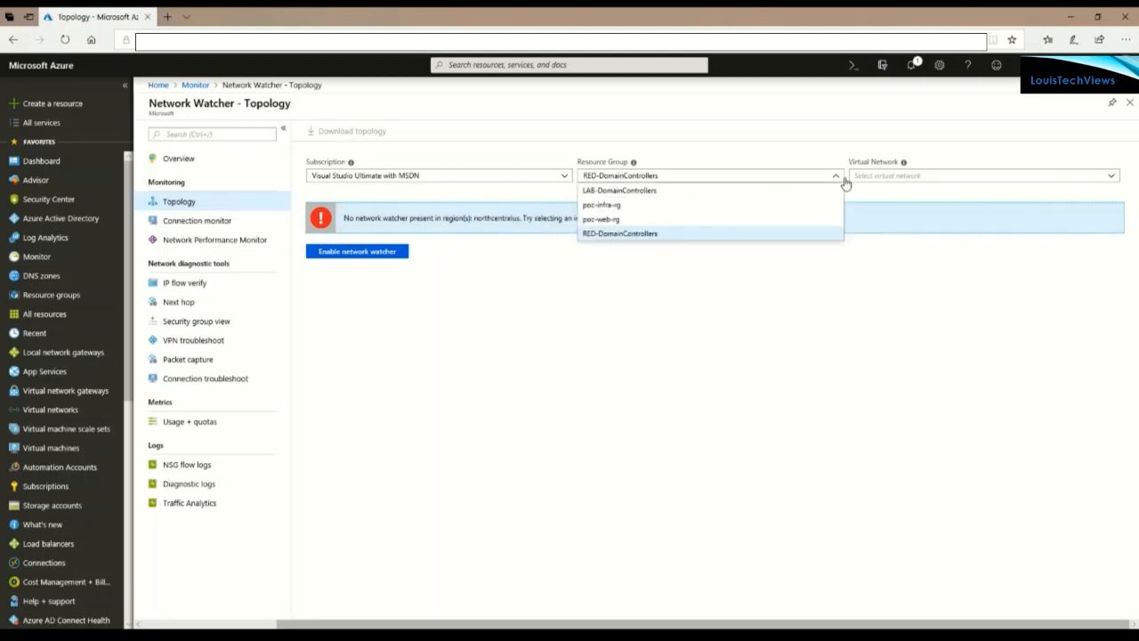
click(609, 195)
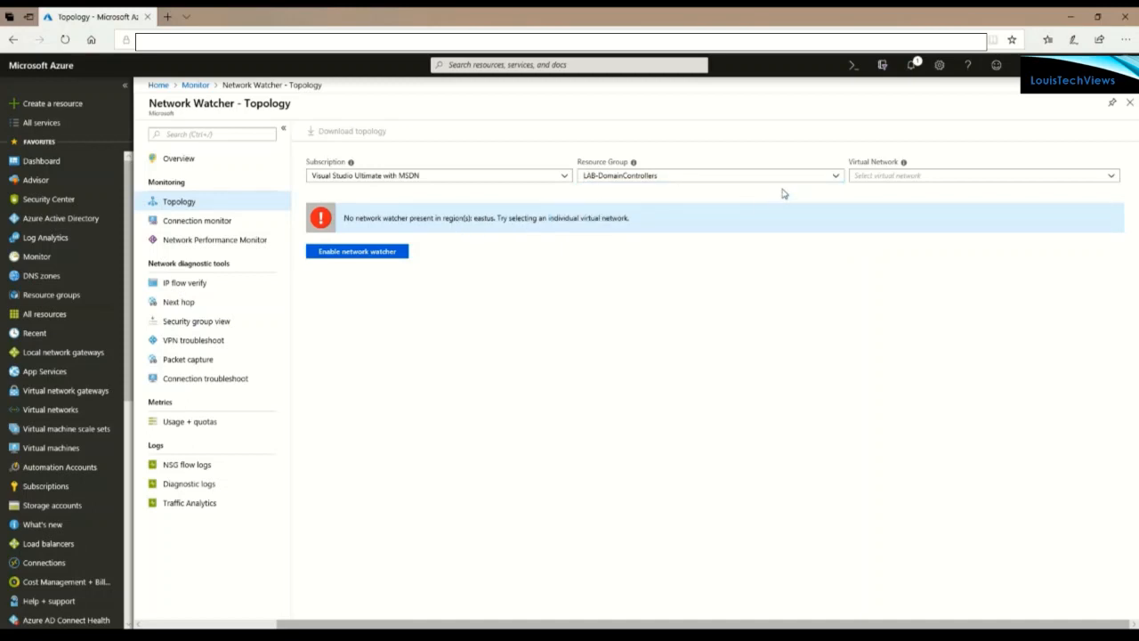
click(838, 176)
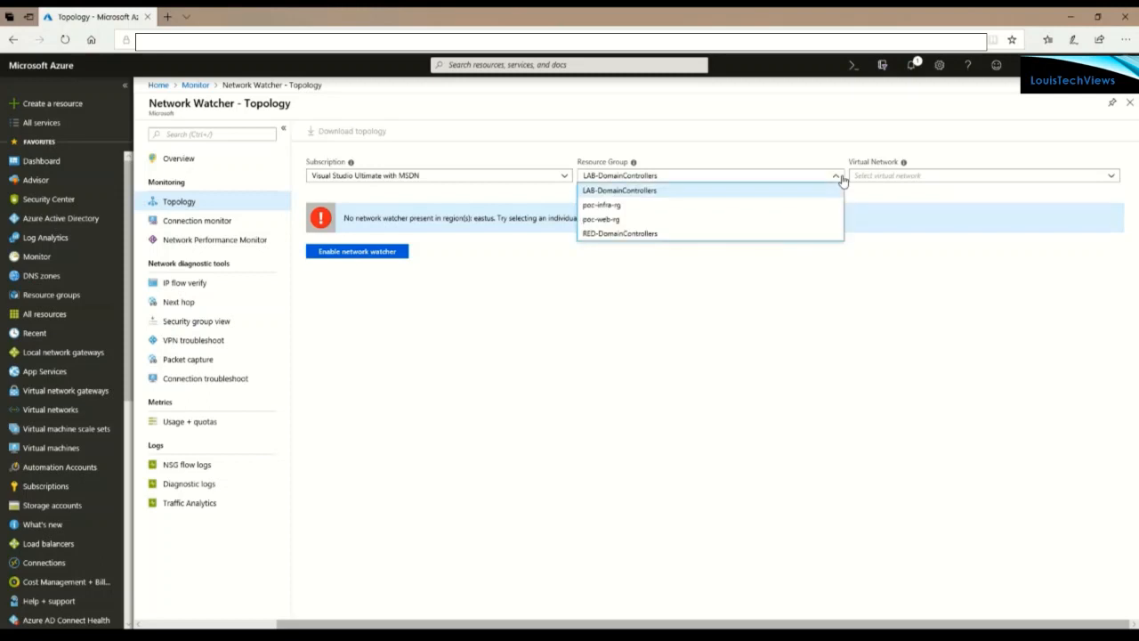
click(611, 206)
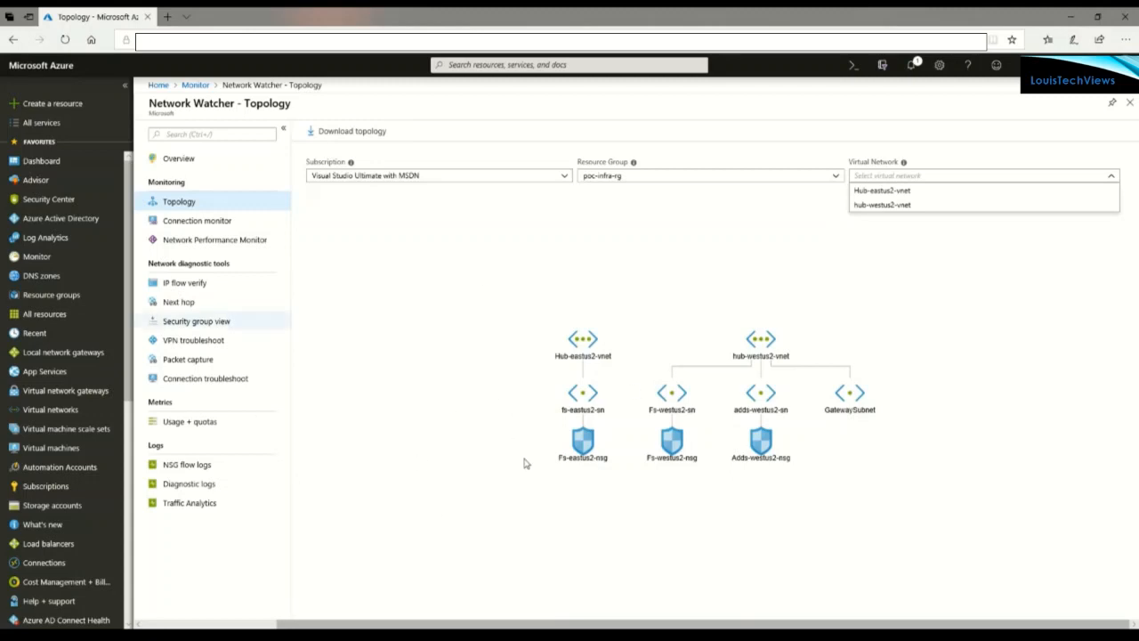
View Network Watcher's Connection monitor page and its Network Performance Monitor page
click(211, 229)
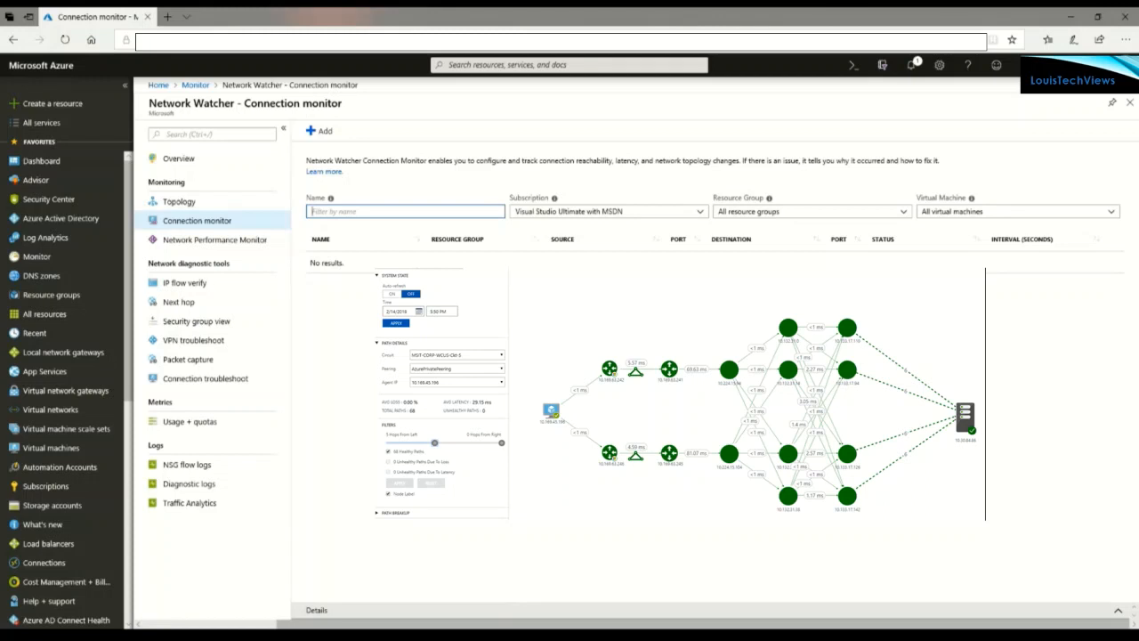
click(196, 242)
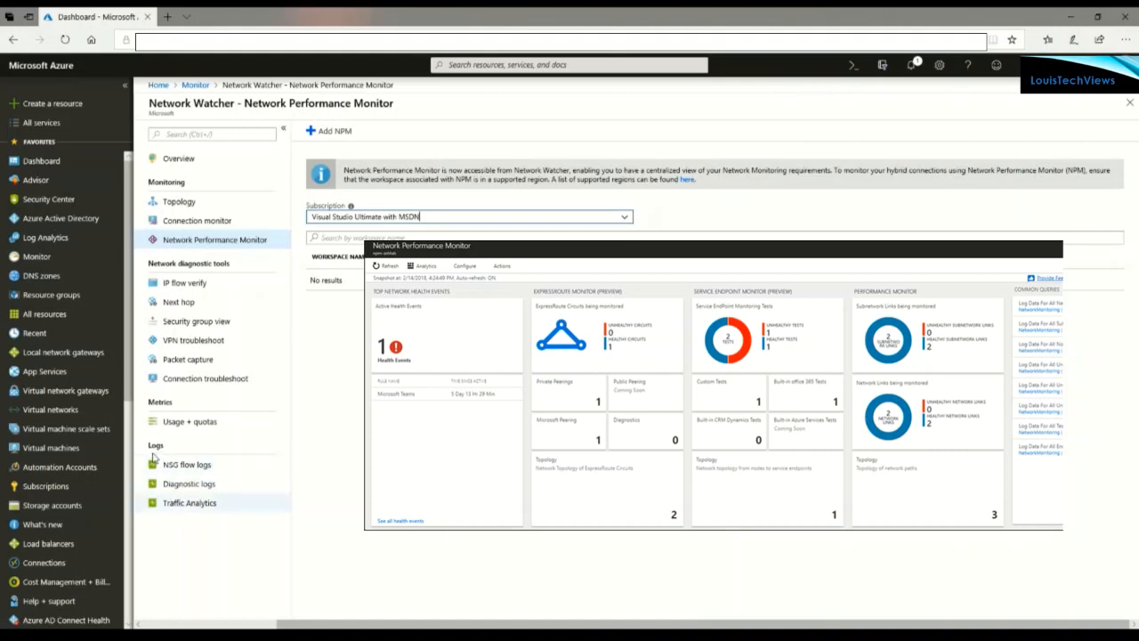
Open Traffic Analytics, set its time interval to Last 30 days, and review the traffic and environment data
click(191, 504)
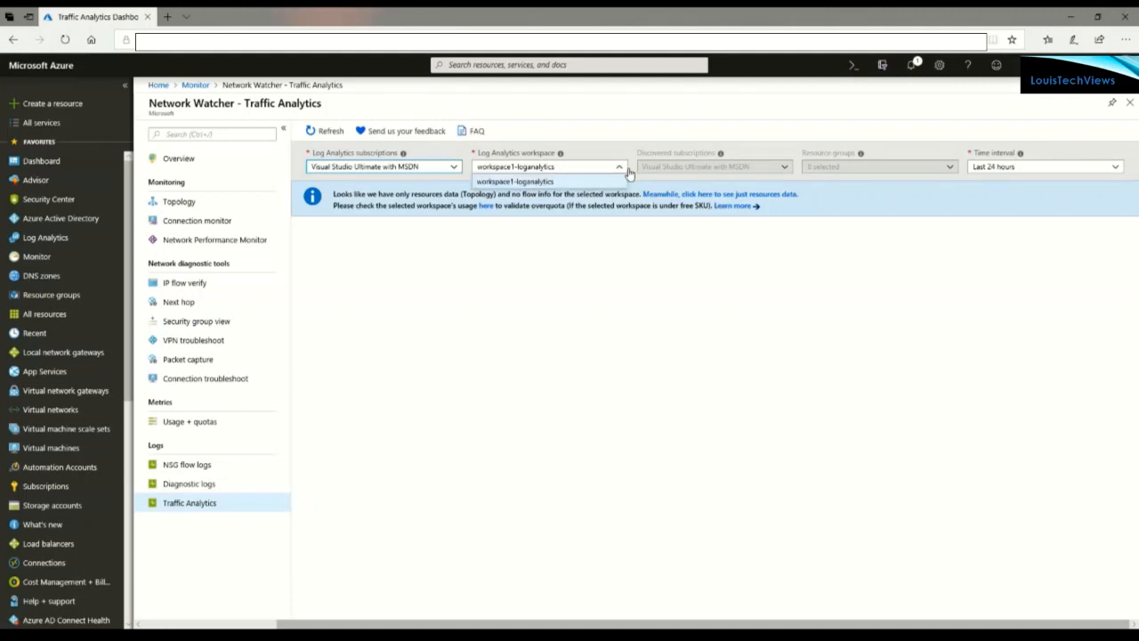
click(1051, 169)
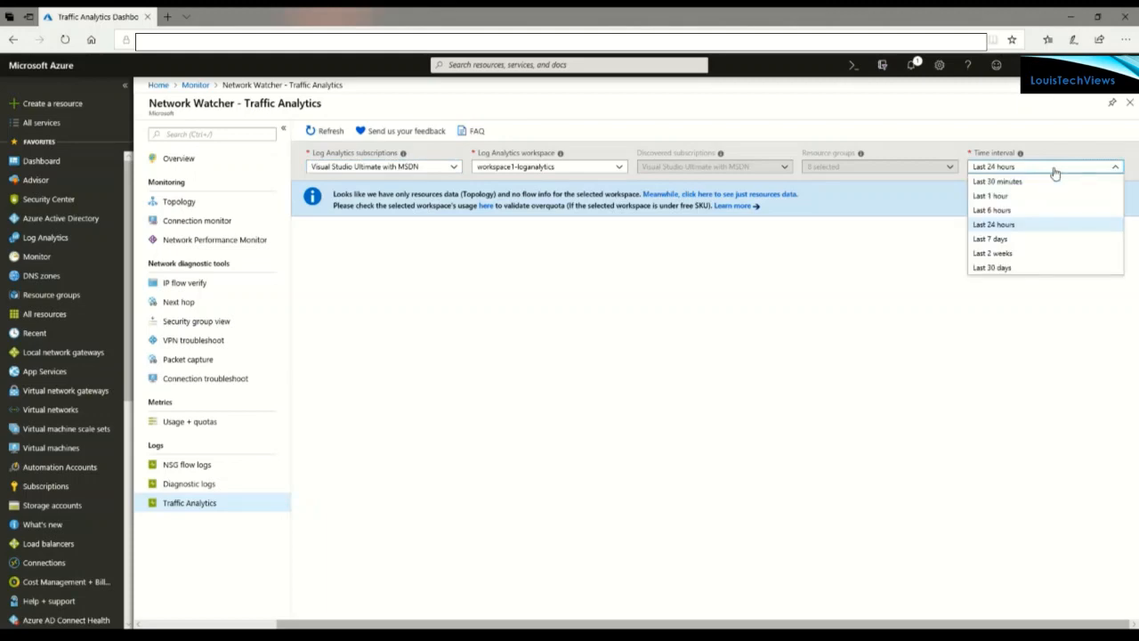
click(994, 269)
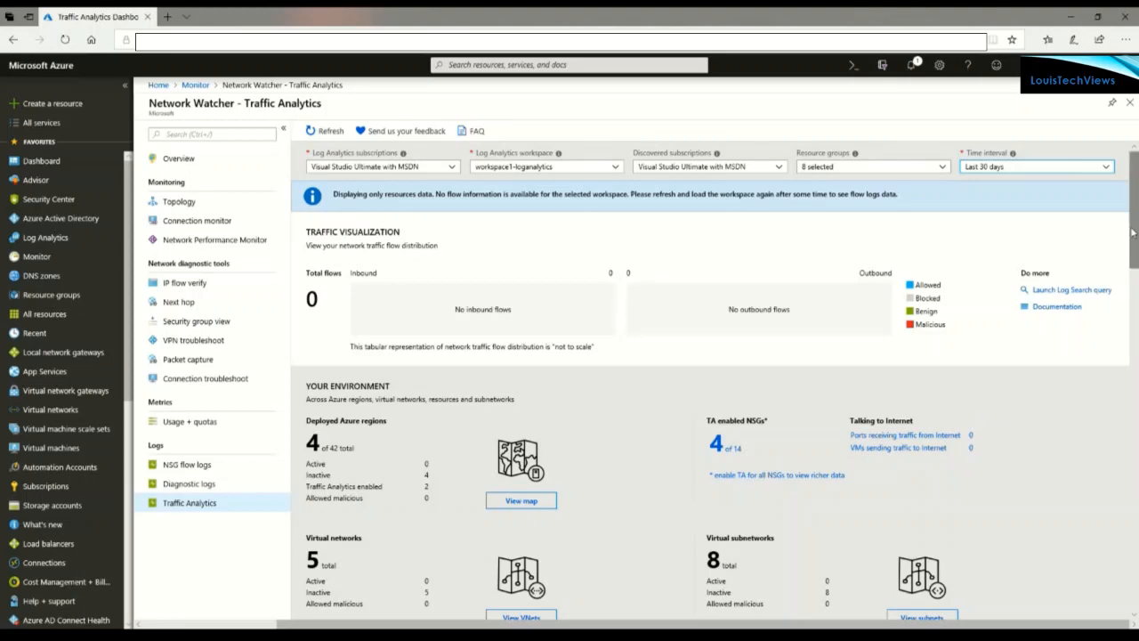
drag(1133, 231, 1071, 275)
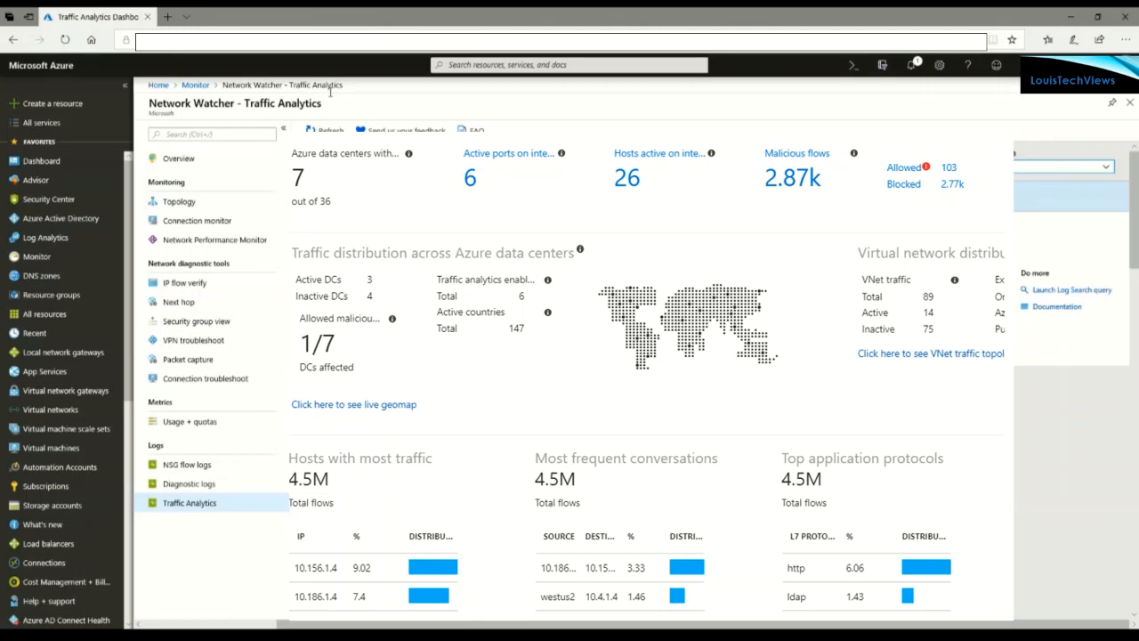
Open Monitor's additional insights overview and browse the catalog of Management Solutions available to add, closing it without adding any
click(196, 85)
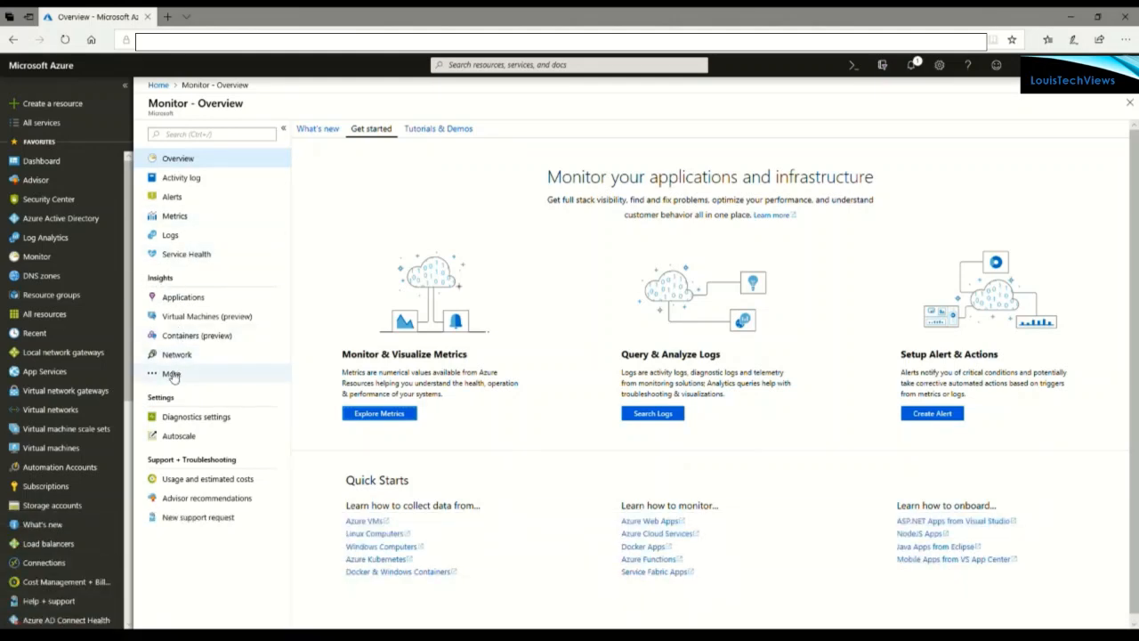
click(174, 375)
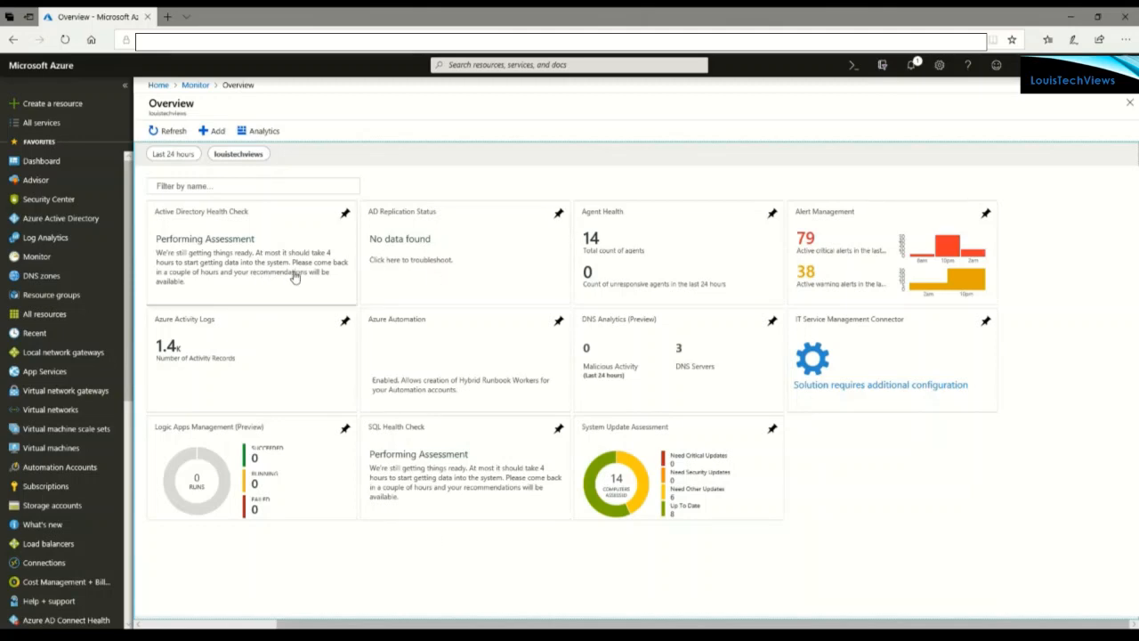
click(217, 132)
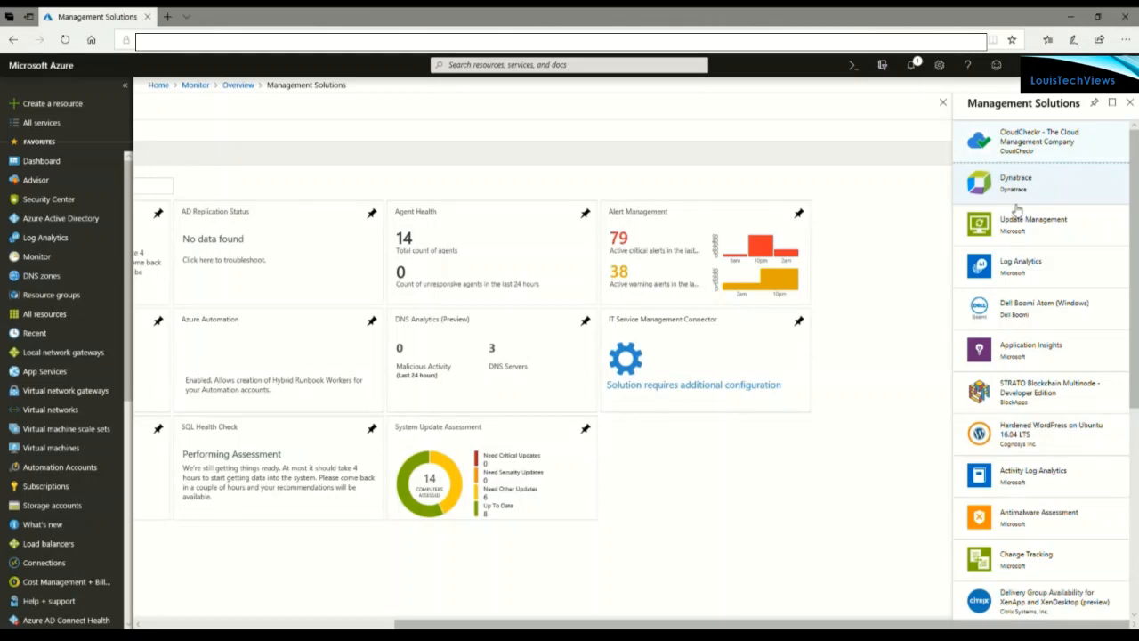
scroll(1040, 245, down, 3)
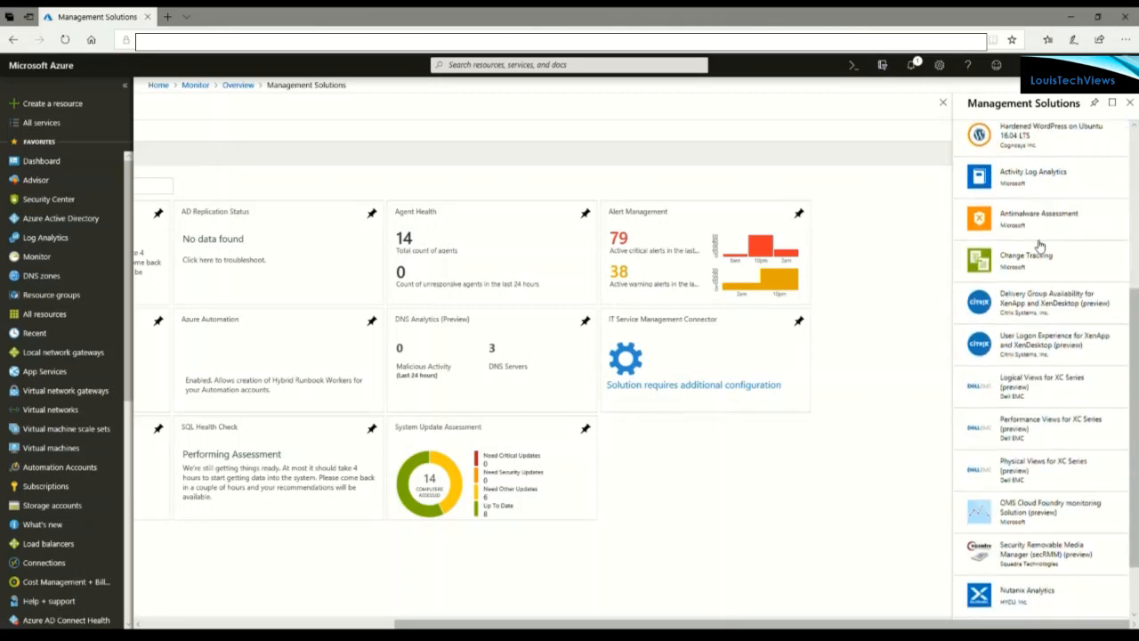
scroll(1038, 242, down, 1)
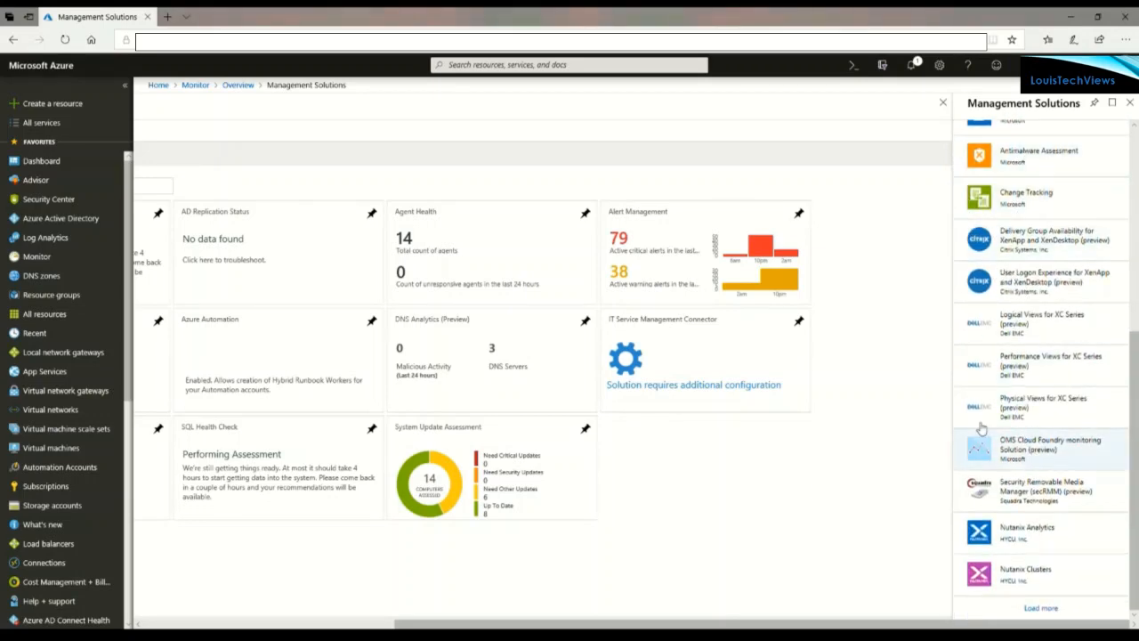
click(1131, 103)
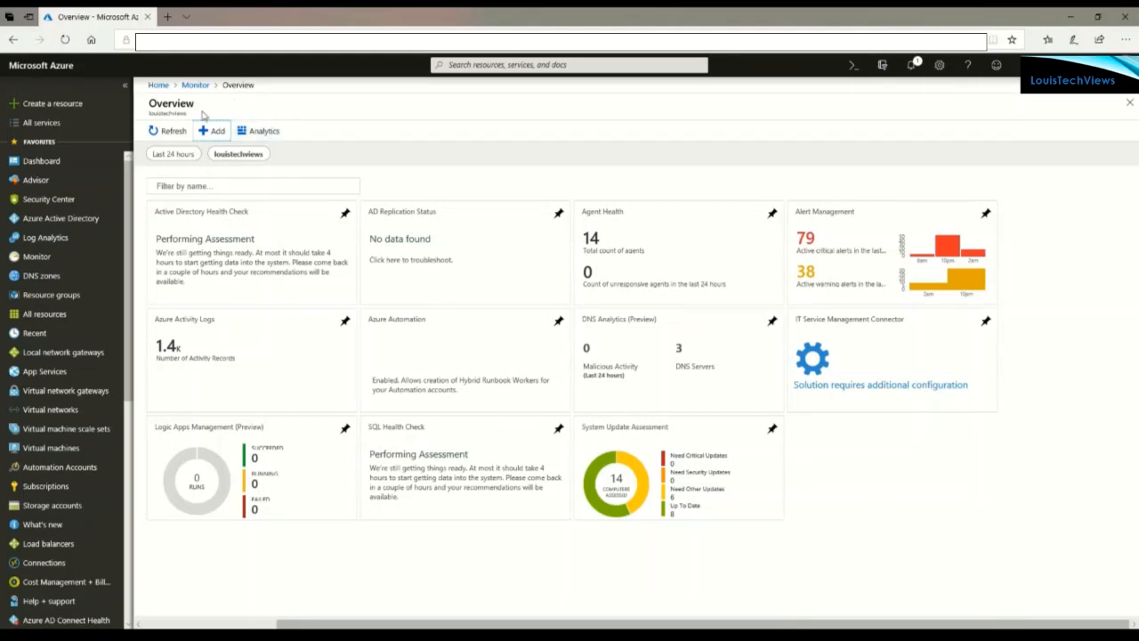
Return to Monitor, view the resources listed under Diagnostics settings, and open the Autoscale page
click(195, 85)
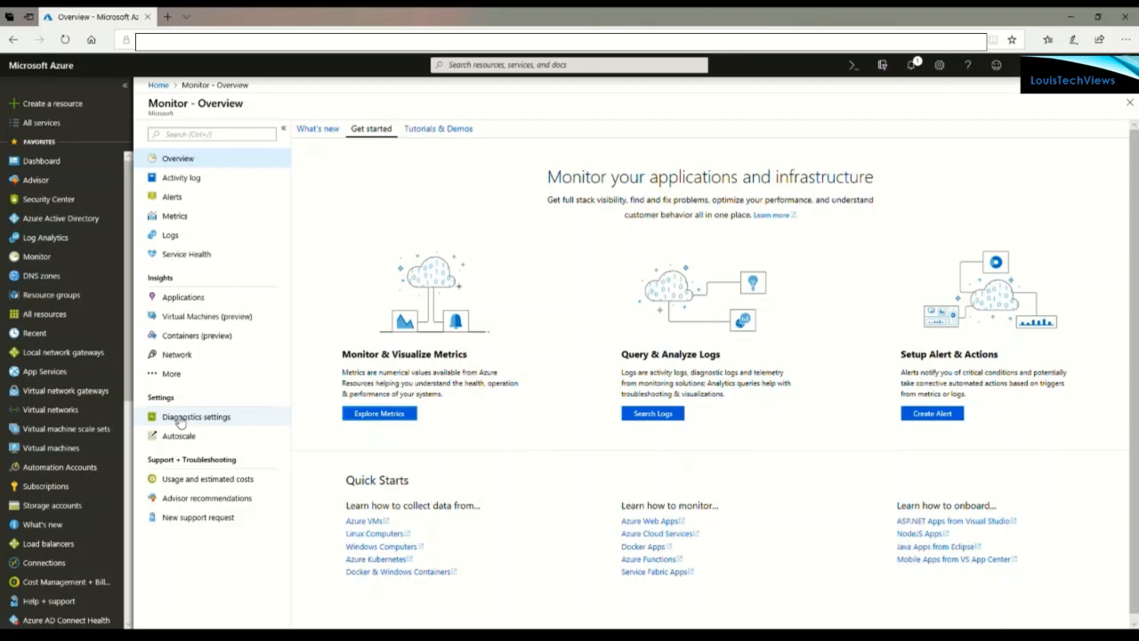
click(180, 422)
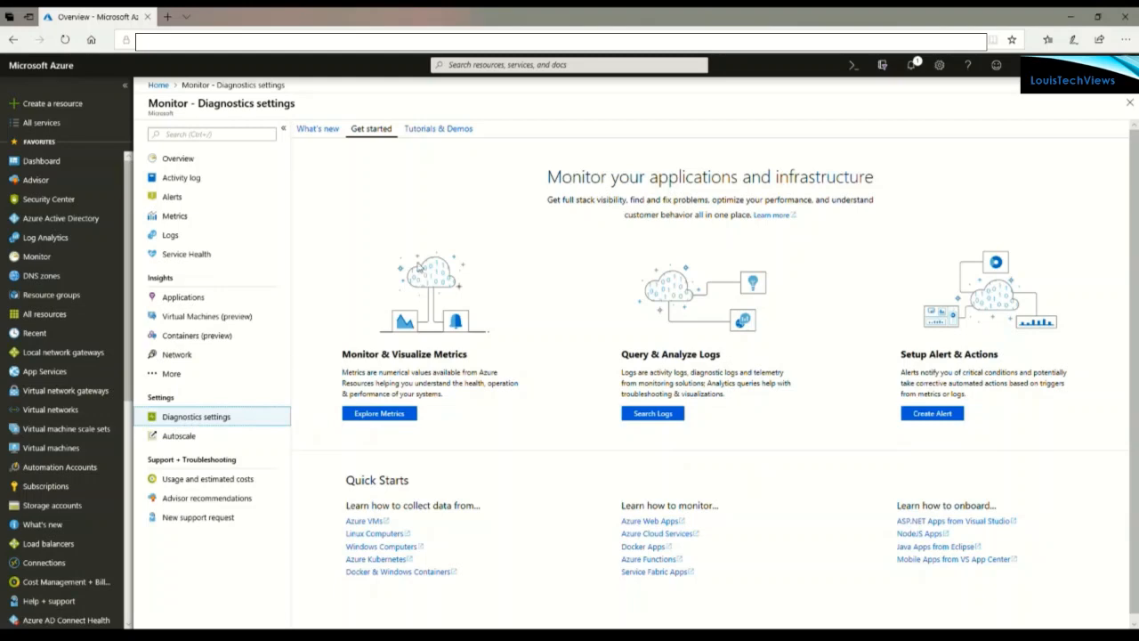
click(670, 411)
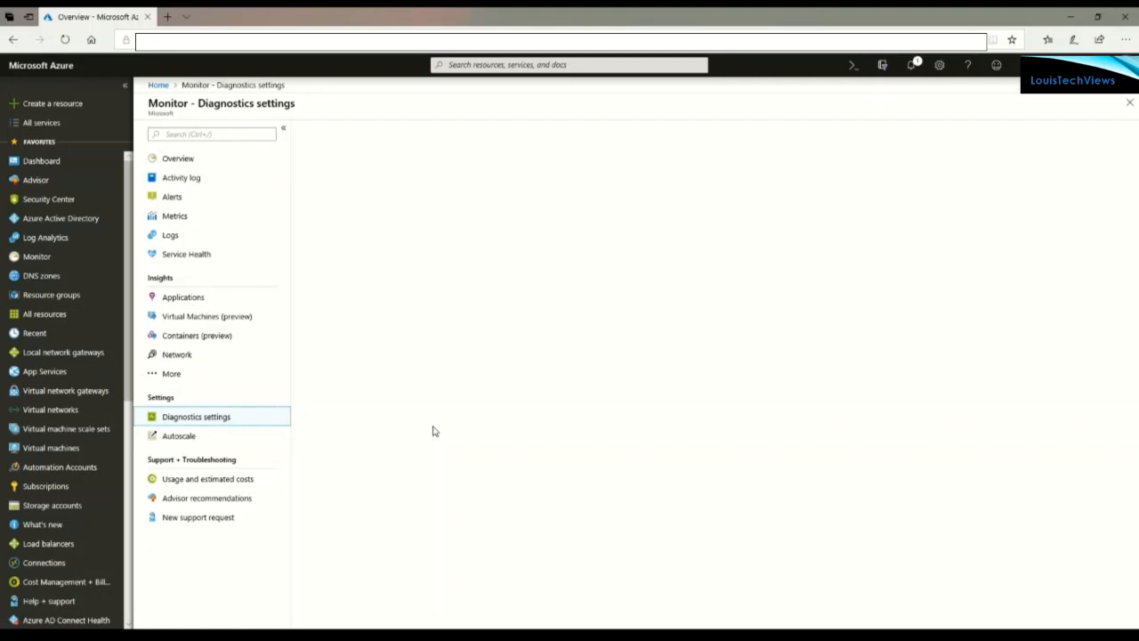
click(204, 421)
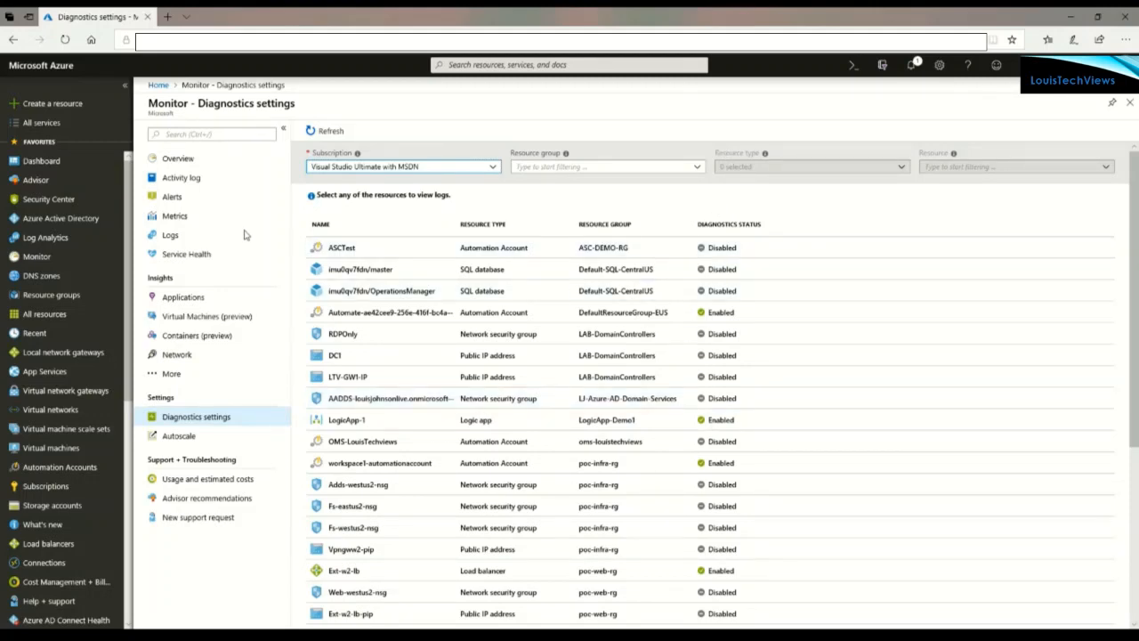
click(179, 437)
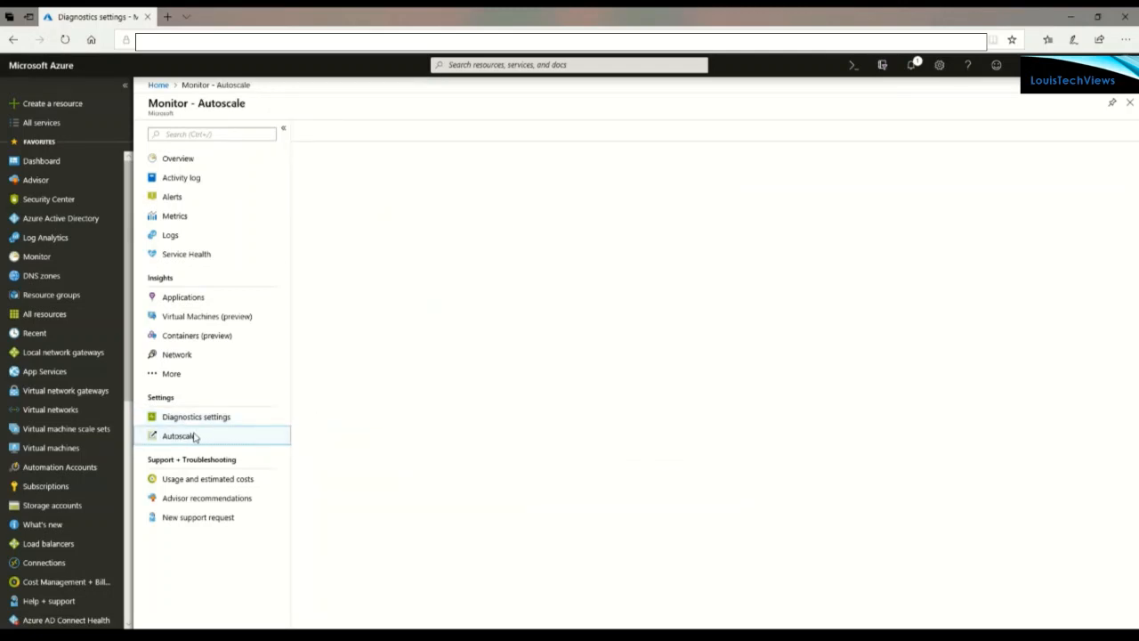